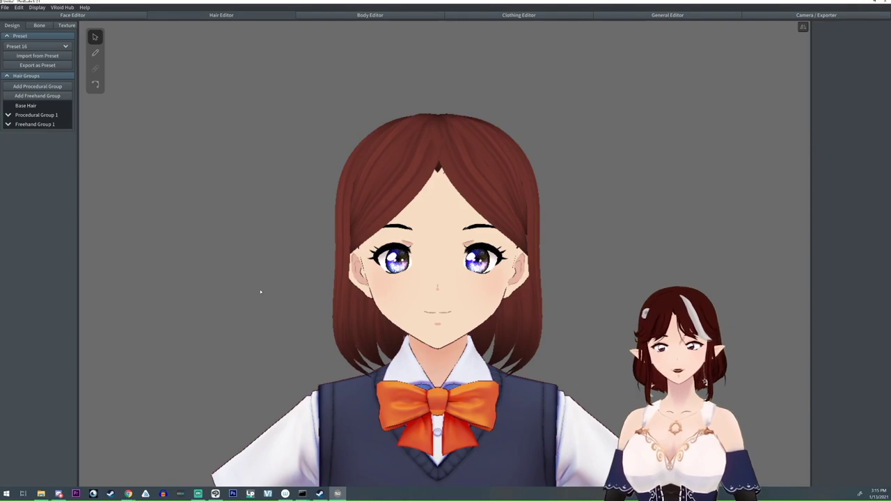
{"action": "right_click_drag", "start_coordinate": [264, 297], "coordinate": [93, 297]}
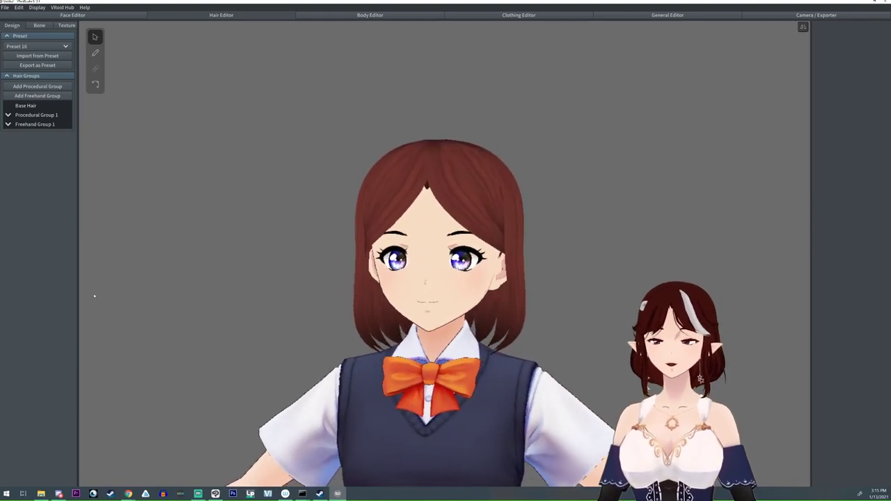
{"action": "scroll", "coordinate": [190, 298], "scroll_direction": "up", "scroll_amount": 3}
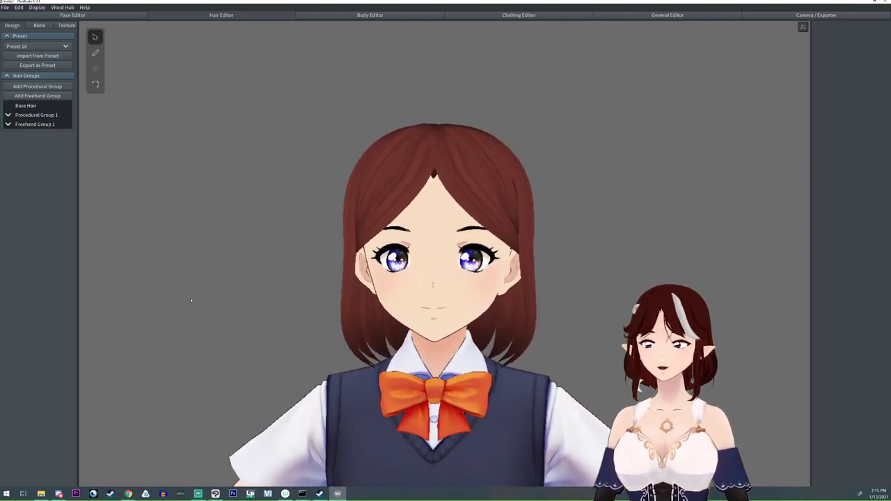
{"action": "scroll", "coordinate": [190, 298], "scroll_direction": "down", "scroll_amount": 2}
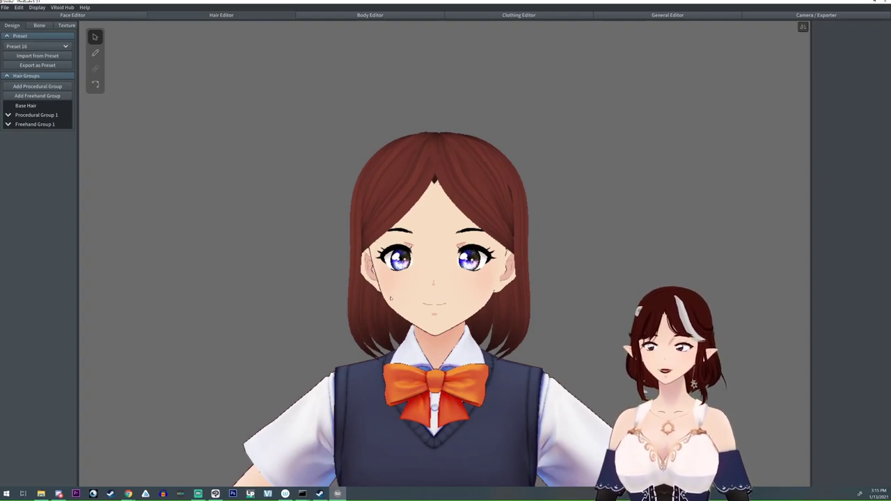
{"action": "right_click_drag", "start_coordinate": [397, 298], "coordinate": [401, 298]}
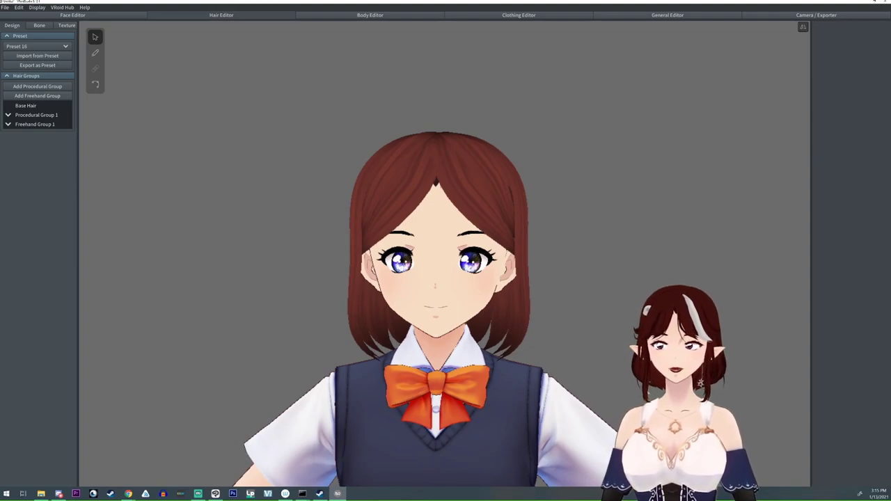
{"action": "scroll", "coordinate": [460, 292], "scroll_direction": "up", "scroll_amount": 5}
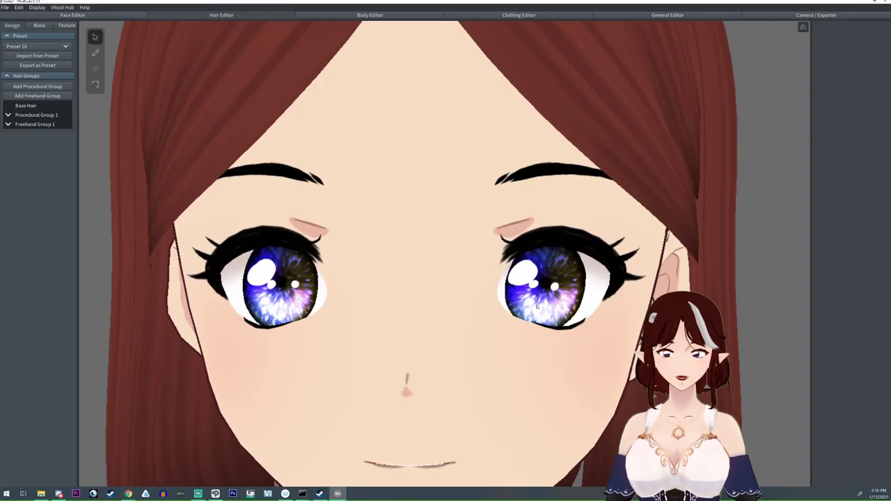
{"action": "scroll", "coordinate": [535, 304], "scroll_direction": "down", "scroll_amount": 5}
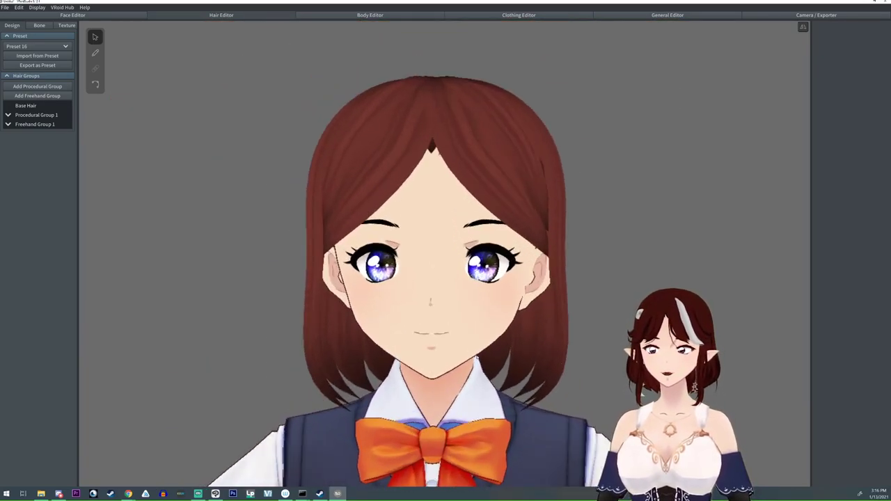
{"action": "scroll", "coordinate": [478, 357], "scroll_direction": "down", "scroll_amount": 2}
{"action": "scroll", "coordinate": [447, 364], "scroll_direction": "up", "scroll_amount": 3}
{"action": "scroll", "coordinate": [447, 363], "scroll_direction": "down", "scroll_amount": 2}
{"action": "right_click_drag", "start_coordinate": [447, 363], "coordinate": [447, 364]}
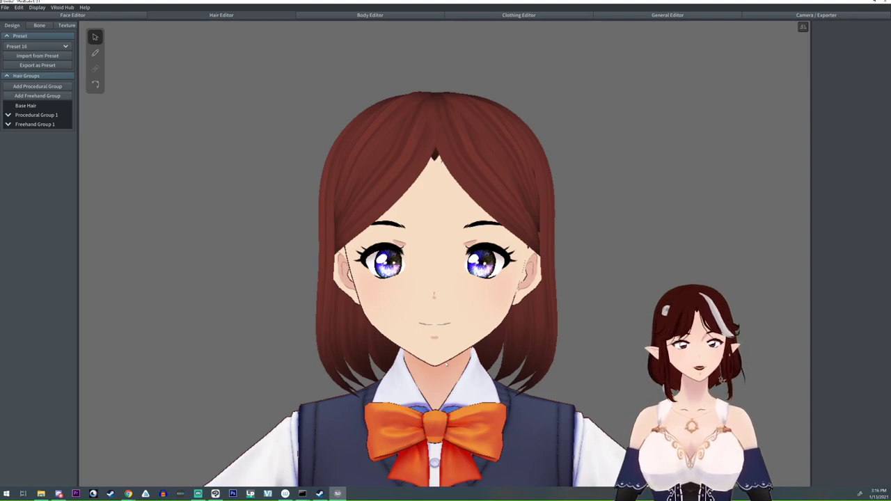
{"action": "right_click_drag", "start_coordinate": [400, 332], "coordinate": [403, 244]}
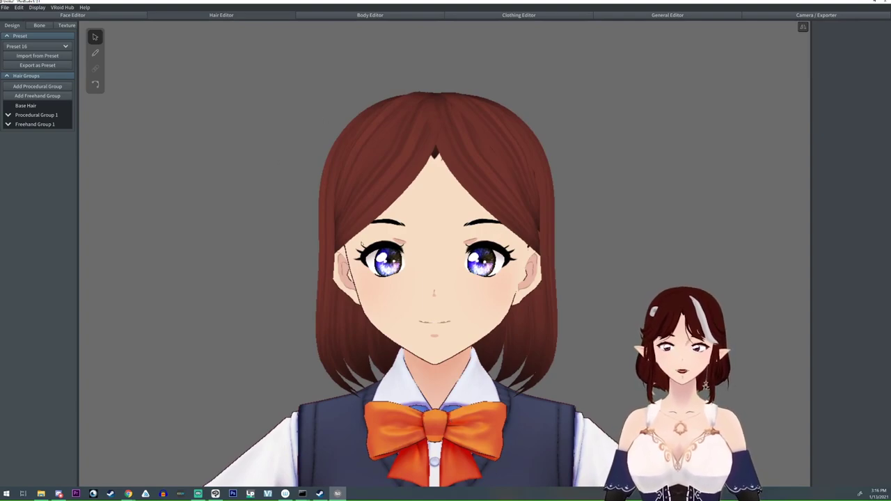
Step: Select Freehand Group 1 and hide the Base Hair
{"action": "left_click", "coordinate": [35, 124]}
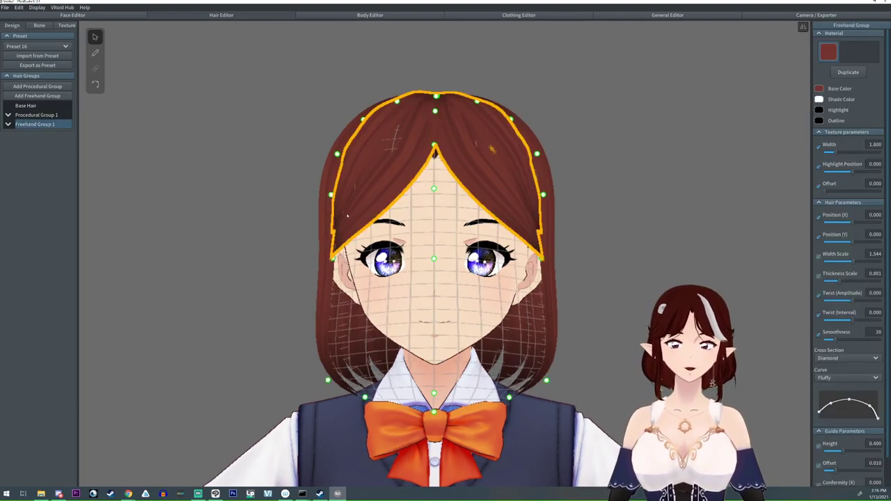
{"action": "right_click_drag", "start_coordinate": [349, 144], "coordinate": [440, 132]}
{"action": "right_click_drag", "start_coordinate": [351, 268], "coordinate": [406, 135]}
{"action": "right_click_drag", "start_coordinate": [410, 267], "coordinate": [454, 221]}
{"action": "left_click", "coordinate": [42, 106]}
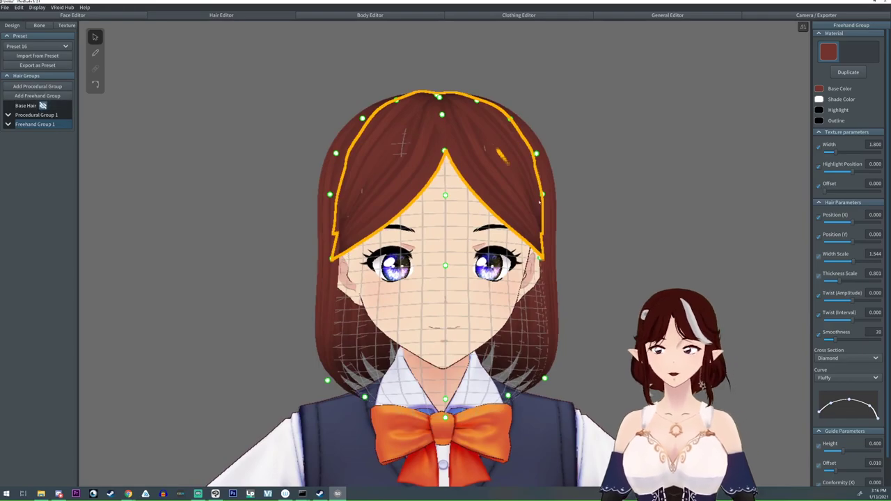
Step: Inspect the individual bang strands on both sides of the parting, selecting Hair 4 and Hair 3
{"action": "right_click_drag", "start_coordinate": [540, 203], "coordinate": [486, 203]}
{"action": "left_click", "coordinate": [476, 202]}
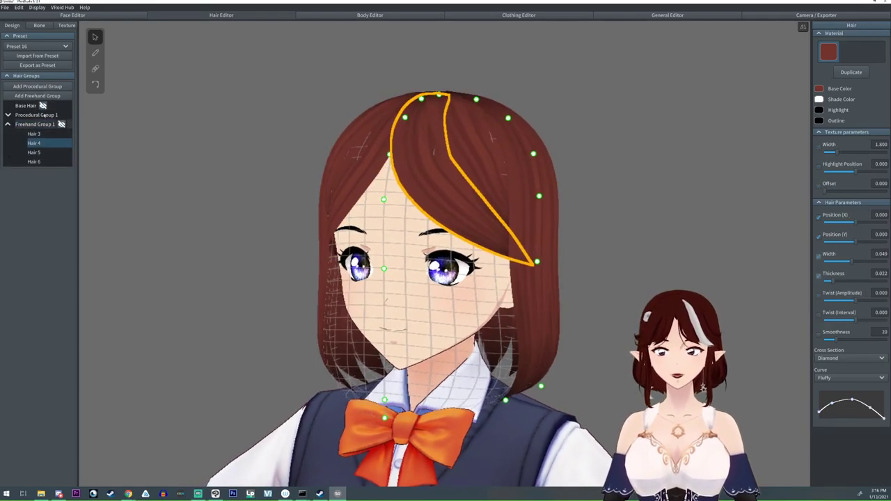
{"action": "right_click_drag", "start_coordinate": [299, 257], "coordinate": [348, 251]}
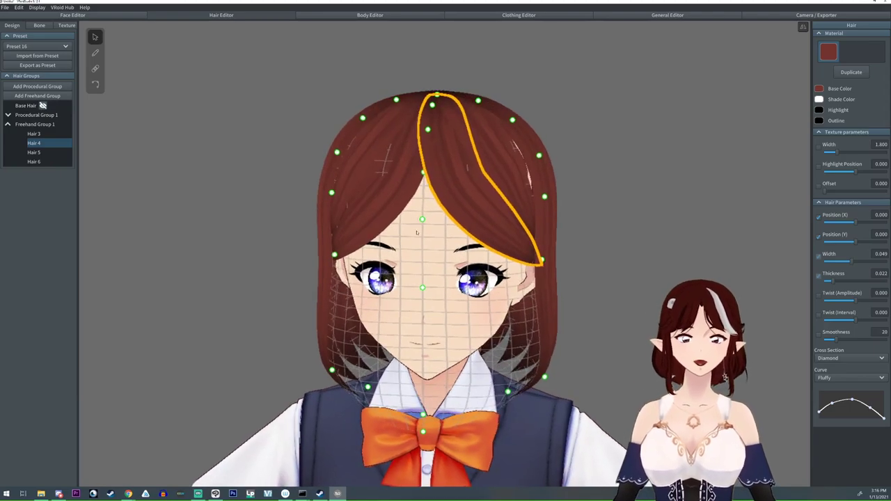
{"action": "left_click", "coordinate": [417, 233]}
{"action": "left_click", "coordinate": [385, 202]}
{"action": "right_click_drag", "start_coordinate": [384, 202], "coordinate": [437, 192]}
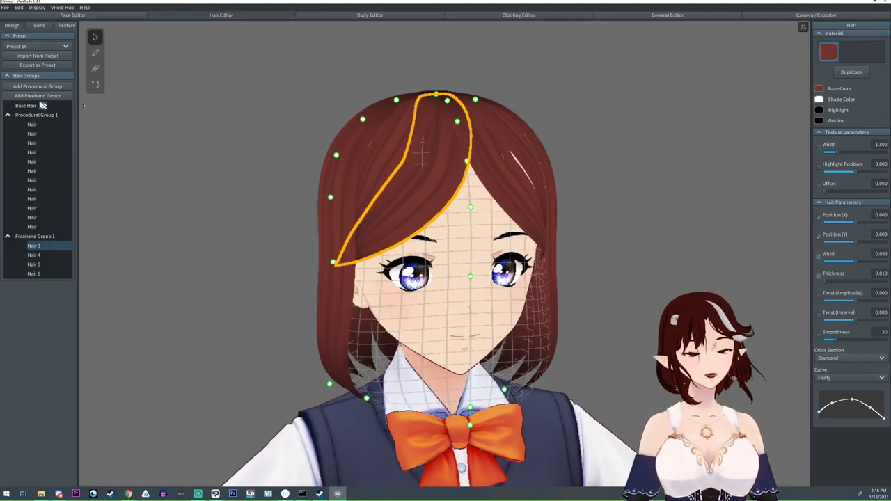
Step: With the hair brush at width 0.031 and thickness 0.030, draw a strand from the parting across the forehead to the character's left temple
{"action": "left_click", "coordinate": [95, 53]}
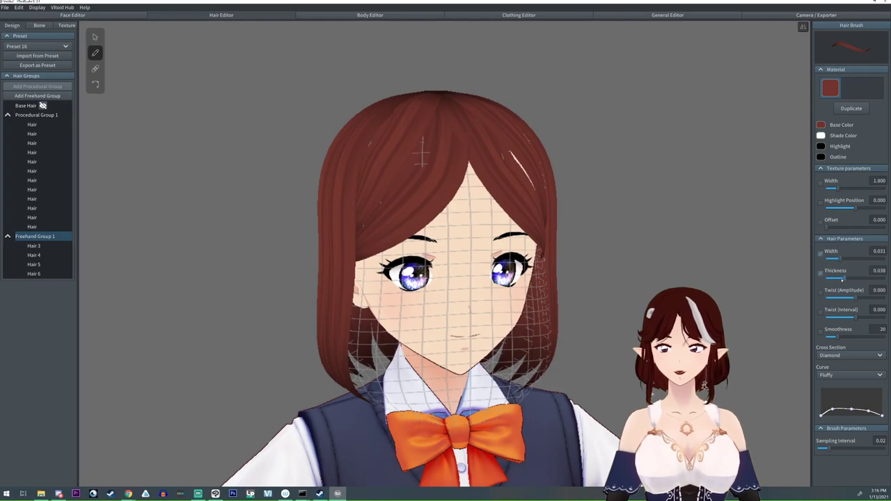
{"action": "right_click_drag", "start_coordinate": [649, 119], "coordinate": [628, 146]}
{"action": "scroll", "coordinate": [632, 132], "scroll_direction": "up", "scroll_amount": 2}
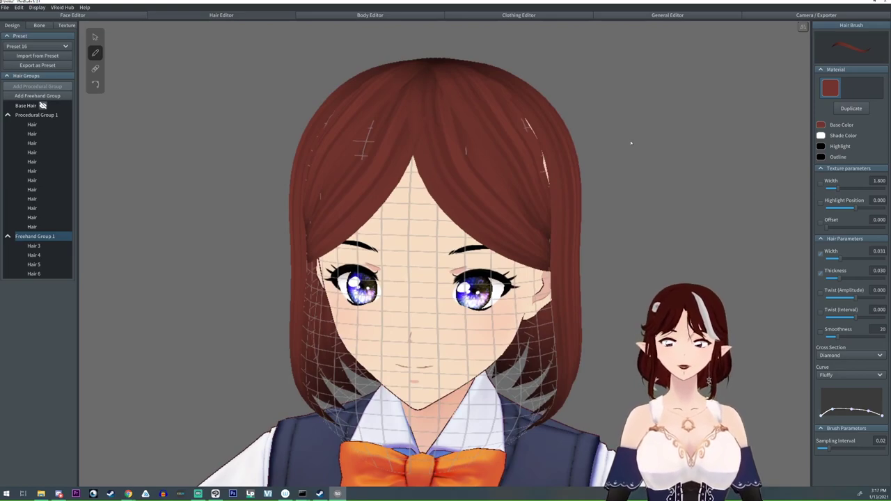
{"action": "mouse_move", "coordinate": [417, 167]}
{"action": "left_mouse_down"}
{"action": "mouse_move", "coordinate": [440, 233]}
{"action": "mouse_move", "coordinate": [491, 268]}
{"action": "mouse_move", "coordinate": [553, 278]}
{"action": "left_mouse_up"}
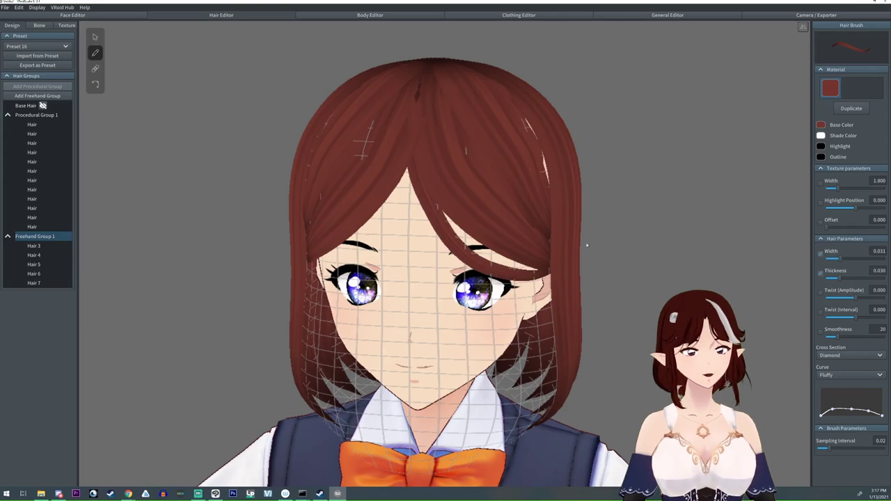
Step: Slim the new strand Hair 7 to width 0.010 and thickness 0.017, and adjust its curve slightly near the root
{"action": "left_click", "coordinate": [95, 36]}
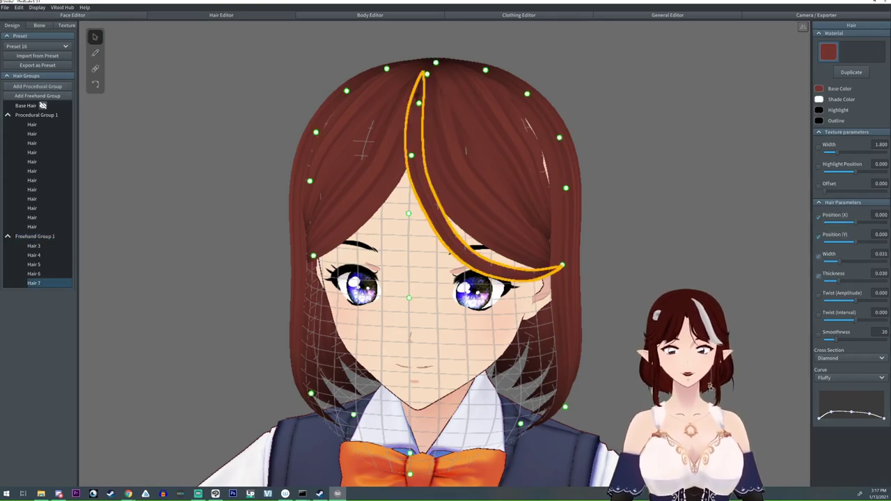
{"action": "left_click_drag", "start_coordinate": [835, 262], "coordinate": [822, 267]}
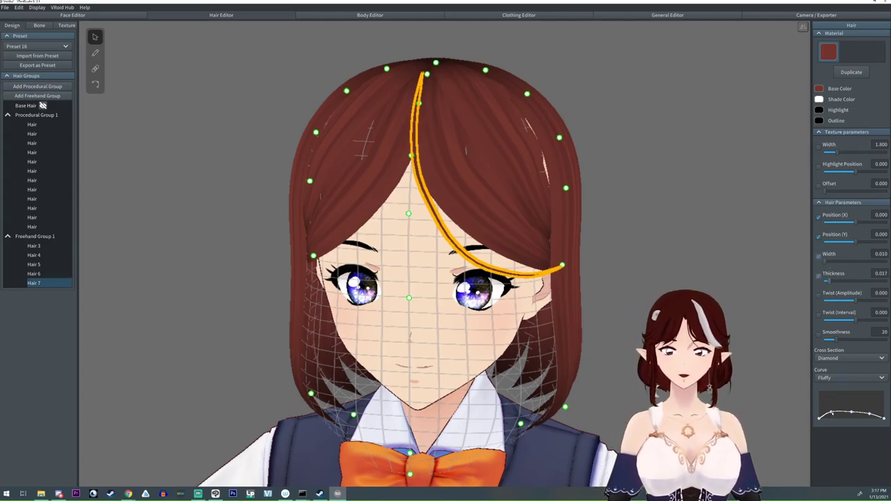
{"action": "left_click_drag", "start_coordinate": [831, 413], "coordinate": [831, 415]}
{"action": "left_click", "coordinate": [651, 207]}
{"action": "right_click_drag", "start_coordinate": [650, 207], "coordinate": [593, 224]}
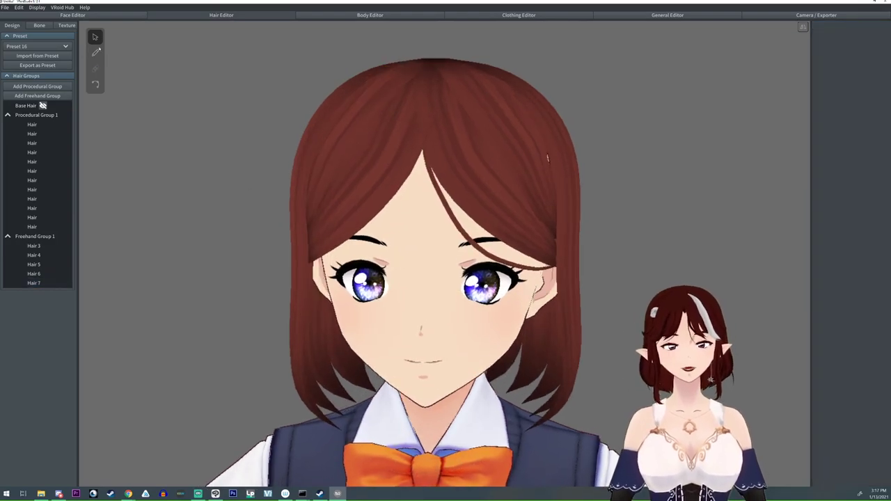
Step: Set the hair brush width and thickness to 0.010 and draw a second thin strand beside Hair 7 to the left temple
{"action": "left_click", "coordinate": [96, 53]}
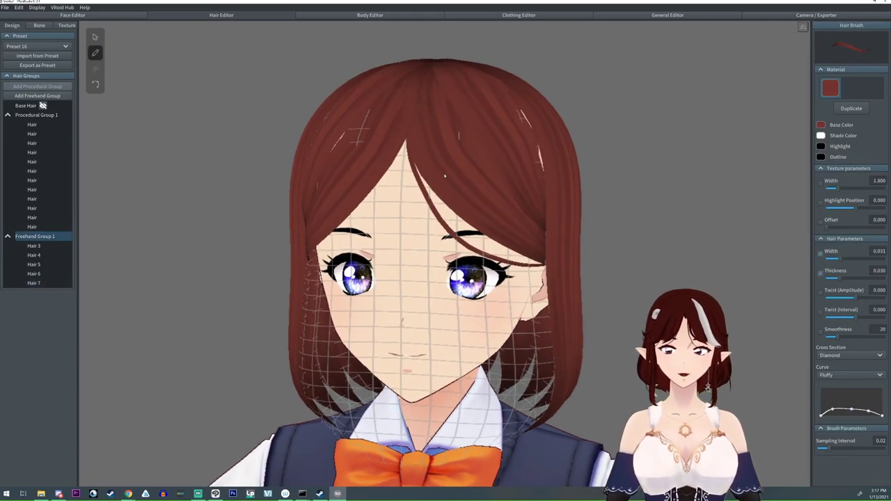
{"action": "mouse_move", "coordinate": [839, 258]}
{"action": "left_mouse_down"}
{"action": "mouse_move", "coordinate": [828, 258]}
{"action": "mouse_move", "coordinate": [825, 279]}
{"action": "mouse_move", "coordinate": [822, 256]}
{"action": "left_mouse_up"}
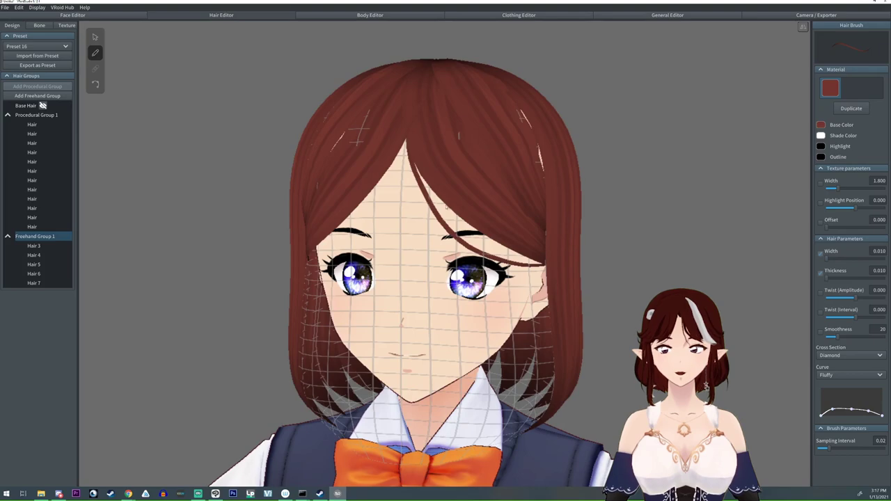
{"action": "left_click_drag", "start_coordinate": [486, 242], "coordinate": [589, 265]}
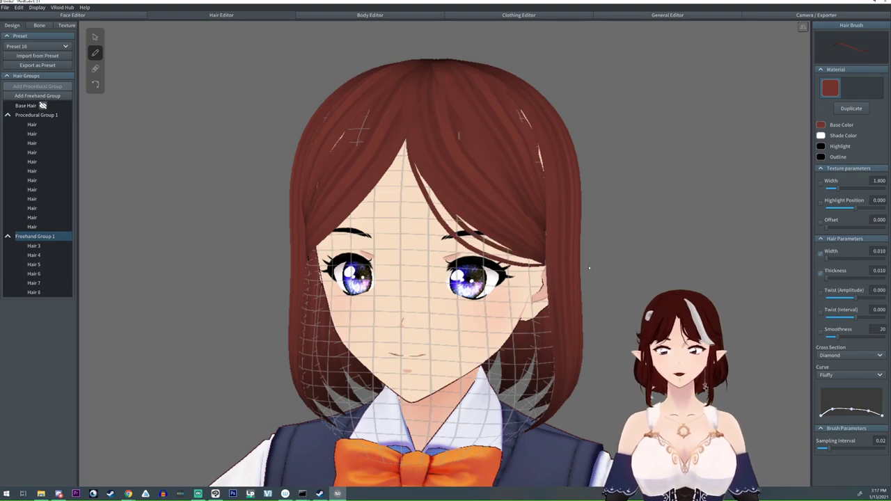
Step: Adjust the curve points of the thin strand Hair 8 to reshape its taper, and deselect it
{"action": "left_click", "coordinate": [96, 37]}
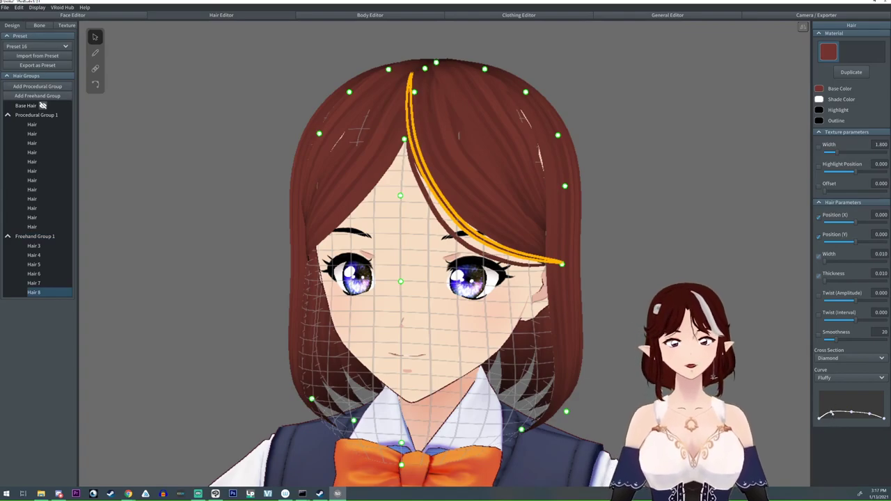
{"action": "left_click_drag", "start_coordinate": [832, 413], "coordinate": [870, 418]}
{"action": "left_click", "coordinate": [738, 376]}
{"action": "right_click_drag", "start_coordinate": [515, 243], "coordinate": [522, 159]}
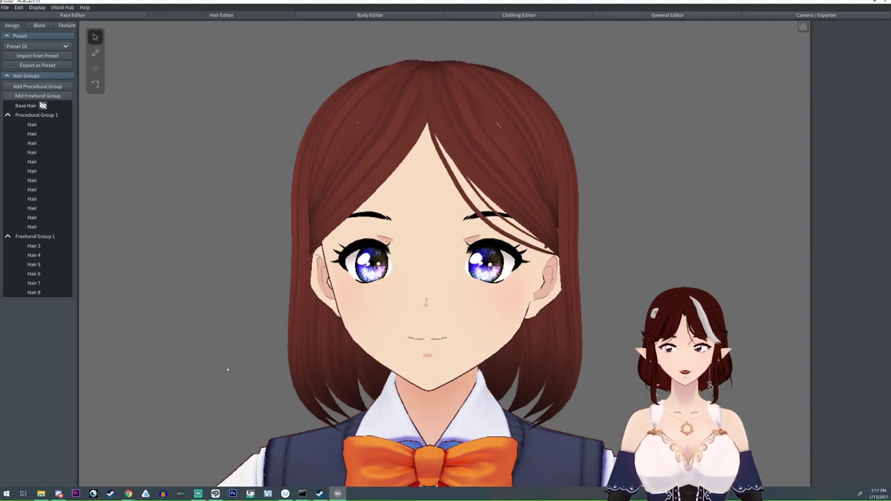
Step: Draw a thin loose strand from the parting down to the outer corner of the character's right eye with the 0.010 hair brush
{"action": "right_click_drag", "start_coordinate": [268, 330], "coordinate": [362, 351]}
{"action": "scroll", "coordinate": [364, 353], "scroll_direction": "up", "scroll_amount": 3}
{"action": "scroll", "coordinate": [363, 353], "scroll_direction": "down", "scroll_amount": 3}
{"action": "middle_click_drag", "start_coordinate": [287, 338], "coordinate": [325, 362]}
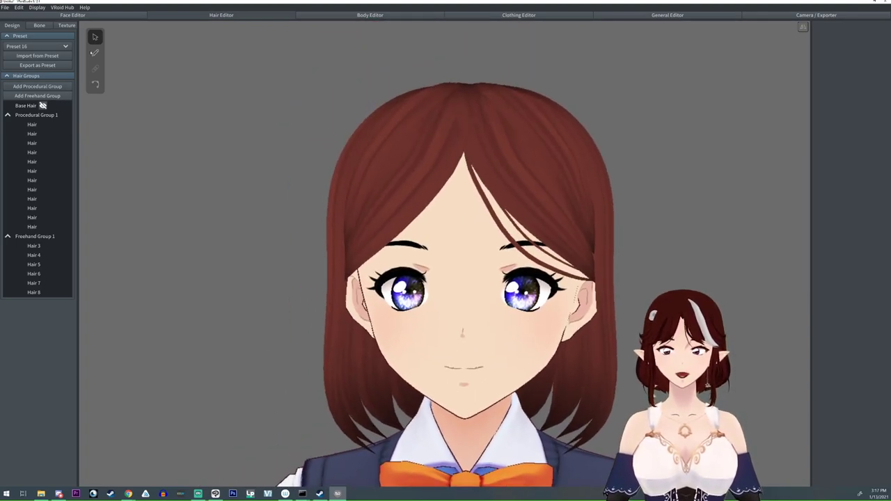
{"action": "left_click", "coordinate": [95, 54]}
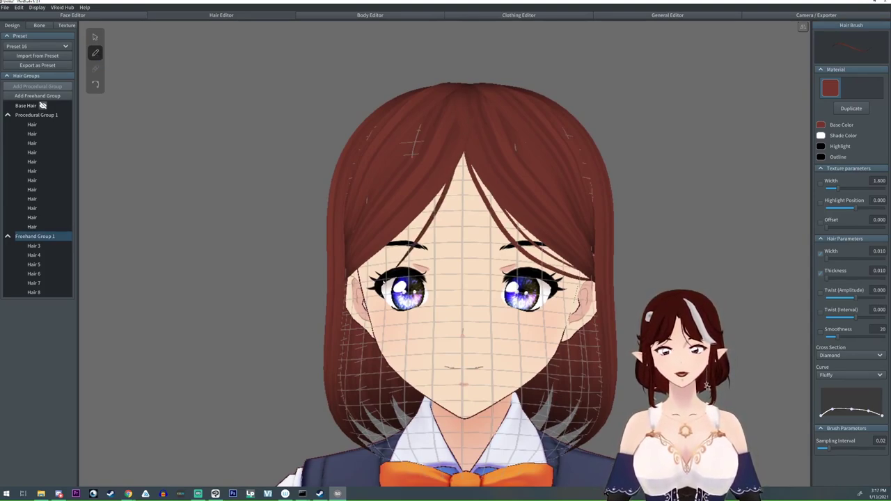
{"action": "left_click", "coordinate": [365, 296]}
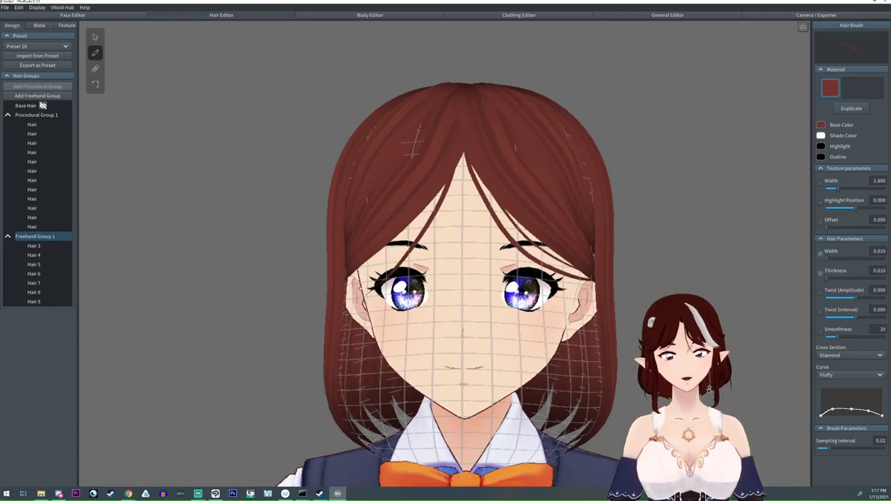
{"action": "right_click_drag", "start_coordinate": [465, 292], "coordinate": [461, 287]}
{"action": "right_click_drag", "start_coordinate": [329, 289], "coordinate": [392, 247]}
{"action": "right_click_drag", "start_coordinate": [423, 198], "coordinate": [329, 233]}
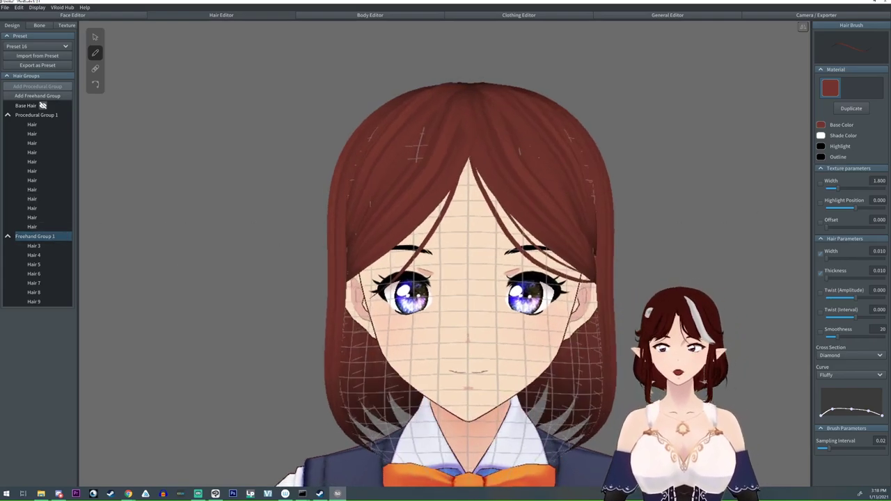
Step: Reduce the width scale of the whole Freehand Group 1 to 1.151
{"action": "left_click", "coordinate": [34, 302]}
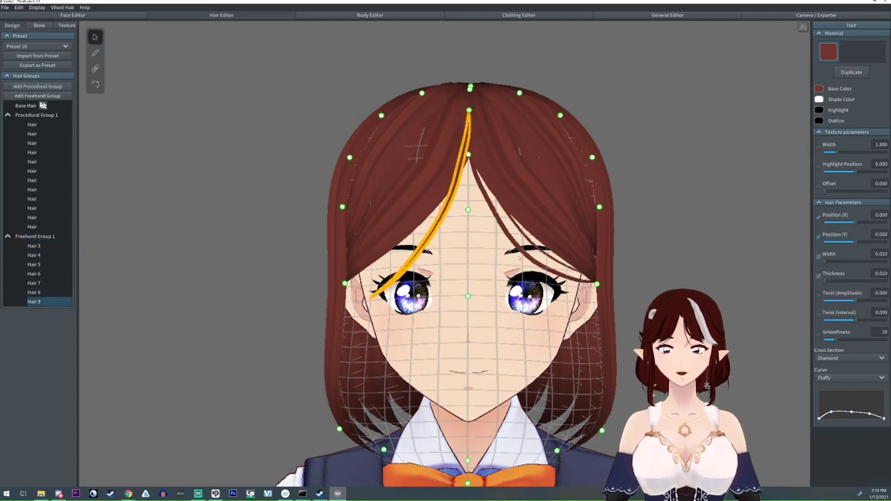
{"action": "left_click", "coordinate": [27, 236]}
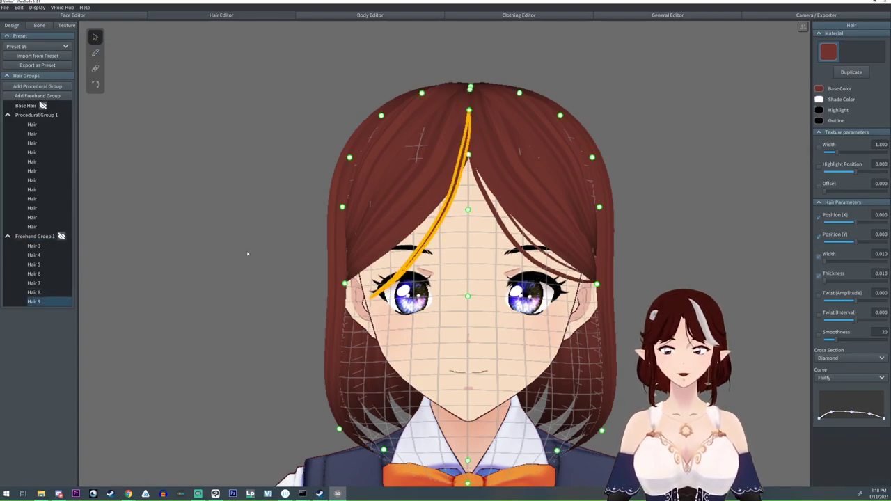
{"action": "mouse_move", "coordinate": [853, 261]}
{"action": "left_mouse_down"}
{"action": "mouse_move", "coordinate": [832, 282]}
{"action": "mouse_move", "coordinate": [847, 262]}
{"action": "left_mouse_up"}
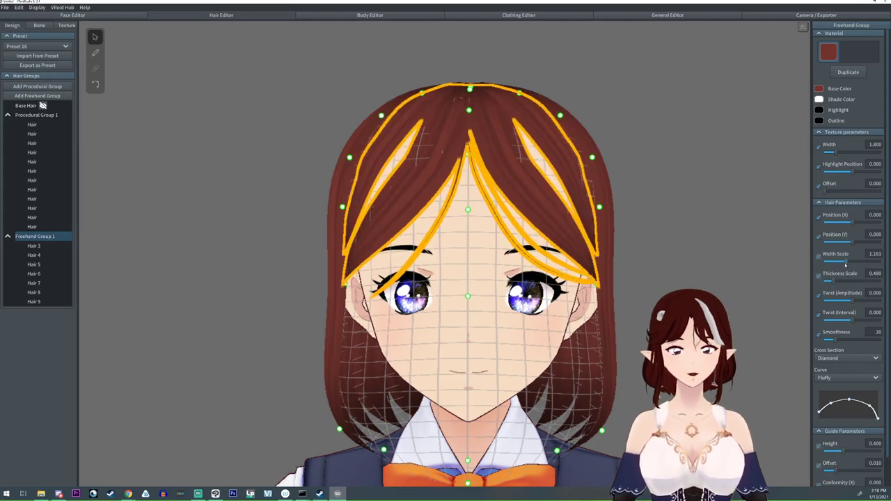
Step: Widen the individual bang strands on both sides of the parting to close the gaps between them, and check the hair from behind
{"action": "left_click", "coordinate": [502, 168]}
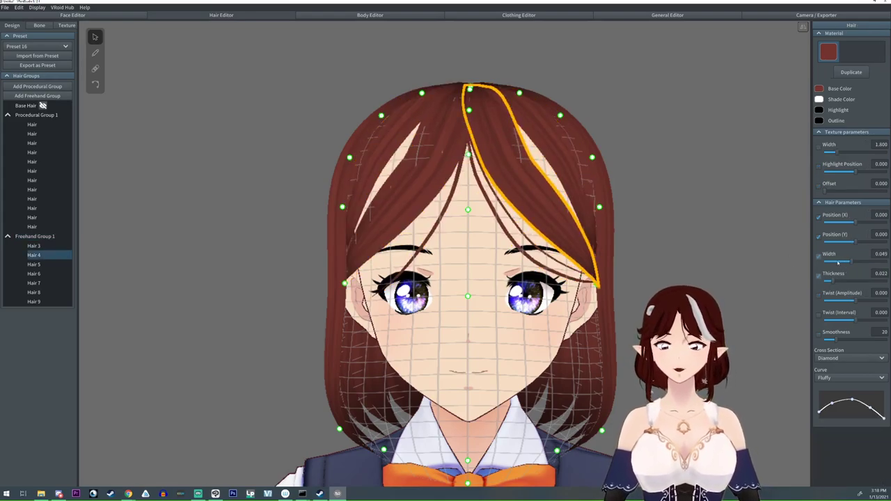
{"action": "left_click_drag", "start_coordinate": [842, 282], "coordinate": [865, 260]}
{"action": "left_click", "coordinate": [562, 158]}
{"action": "left_click", "coordinate": [424, 162]}
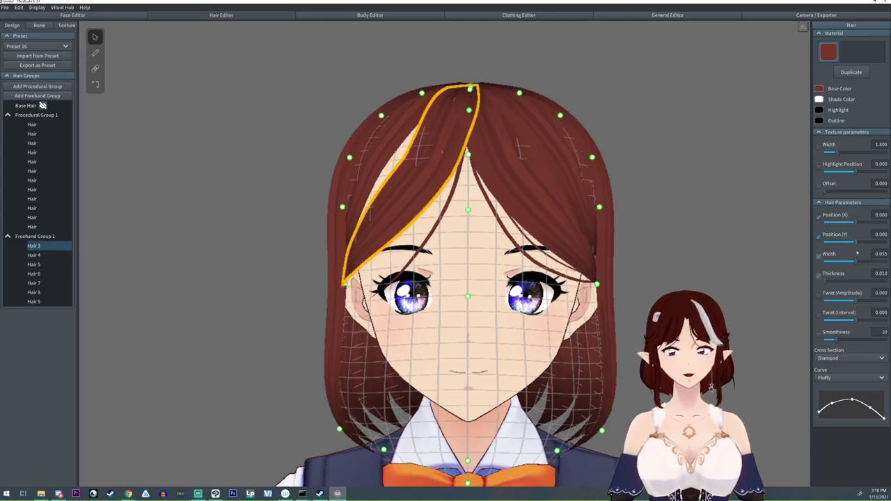
{"action": "left_click", "coordinate": [382, 164]}
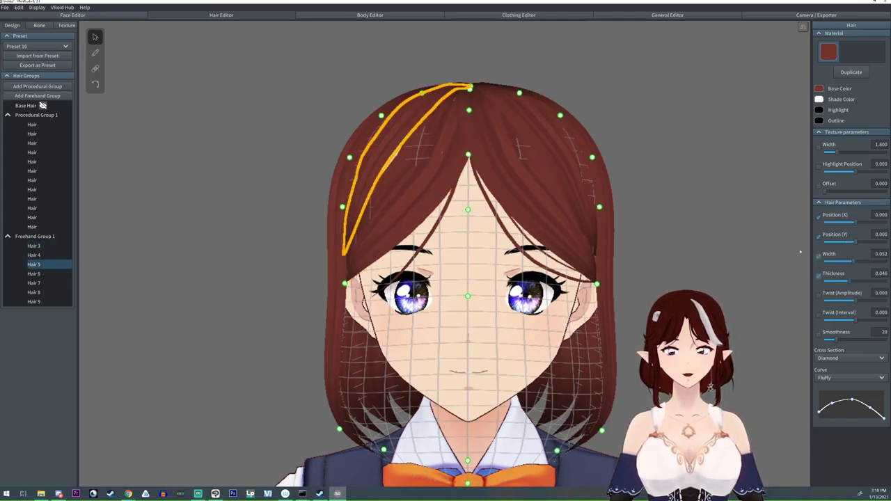
{"action": "left_click_drag", "start_coordinate": [854, 262], "coordinate": [864, 263]}
{"action": "left_click", "coordinate": [558, 282]}
{"action": "right_click_drag", "start_coordinate": [661, 282], "coordinate": [543, 281]}
{"action": "left_click", "coordinate": [647, 283]}
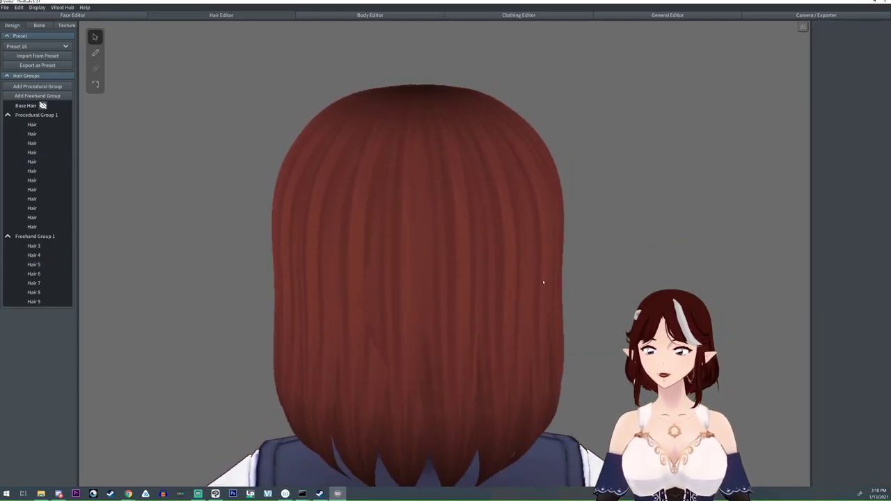
Step: Set the three Thickness values in Procedural Group 1's procedural parameters to 0.308, 67 and 55 to vary the strands' depth
{"action": "scroll", "coordinate": [523, 310], "scroll_direction": "down", "scroll_amount": 3}
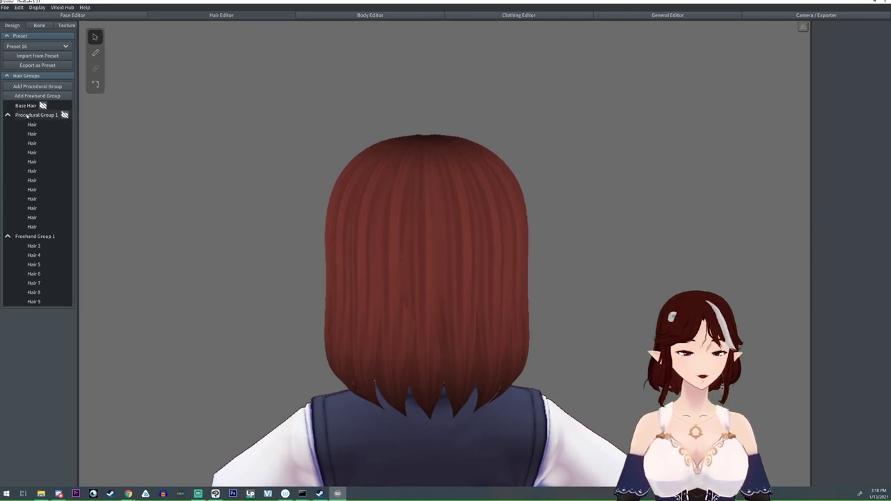
{"action": "left_click", "coordinate": [36, 115]}
{"action": "mouse_move", "coordinate": [374, 430]}
{"action": "right_mouse_down"}
{"action": "mouse_move", "coordinate": [358, 421]}
{"action": "mouse_move", "coordinate": [371, 422]}
{"action": "right_mouse_up"}
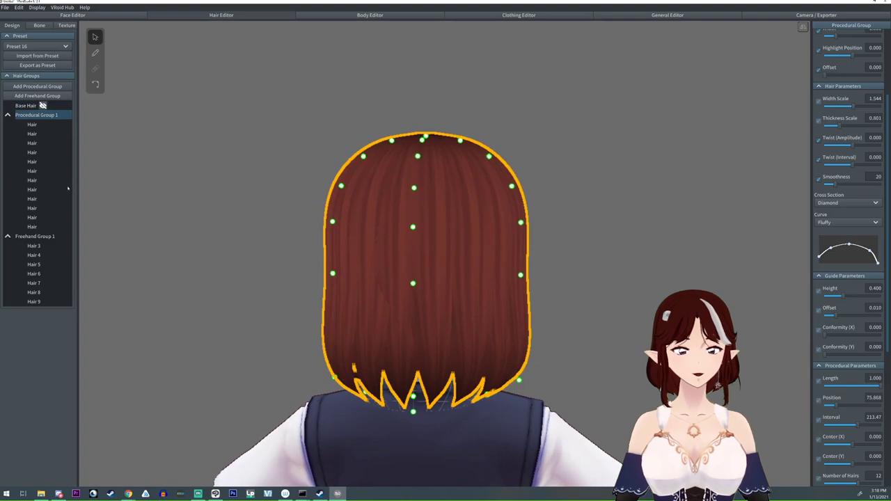
{"action": "scroll", "coordinate": [845, 356], "scroll_direction": "down", "scroll_amount": 3}
{"action": "scroll", "coordinate": [846, 356], "scroll_direction": "down", "scroll_amount": 2}
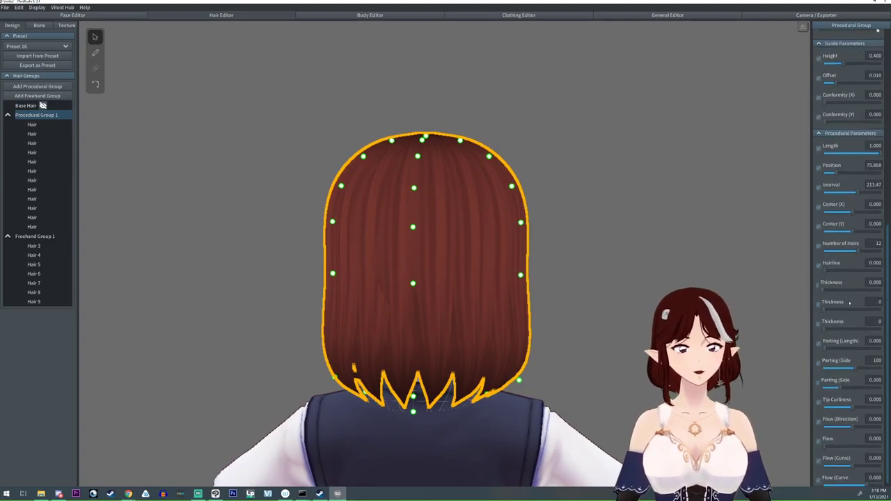
{"action": "left_click_drag", "start_coordinate": [825, 290], "coordinate": [856, 336]}
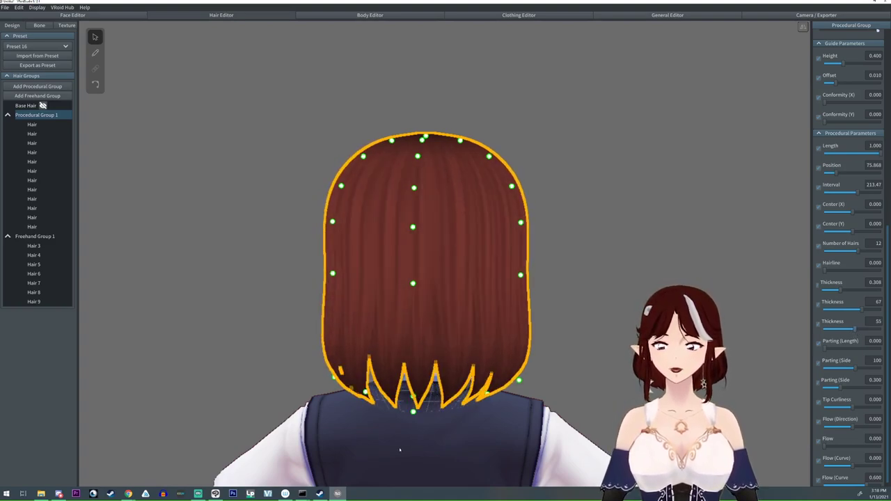
Step: Lower the third Thickness value of Procedural Group 1 to 47, and check the hair from the back, side and front
{"action": "right_click_drag", "start_coordinate": [399, 450], "coordinate": [373, 426]}
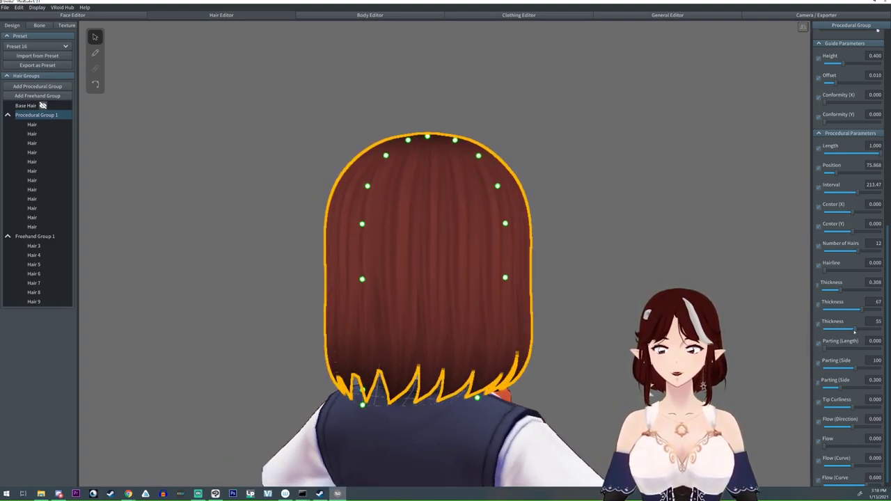
{"action": "left_click_drag", "start_coordinate": [856, 330], "coordinate": [849, 333]}
{"action": "right_click_drag", "start_coordinate": [591, 390], "coordinate": [471, 391]}
{"action": "left_click_drag", "start_coordinate": [342, 392], "coordinate": [356, 391]}
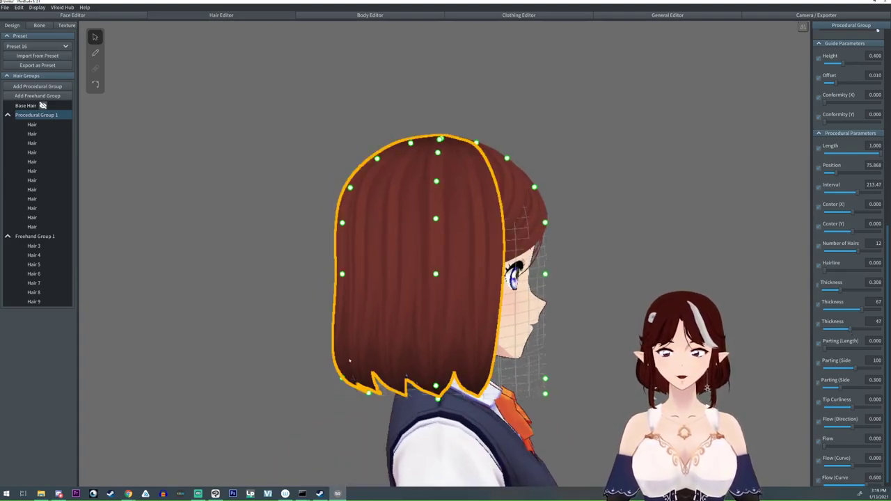
{"action": "right_click_drag", "start_coordinate": [483, 412], "coordinate": [779, 387]}
{"action": "left_click", "coordinate": [739, 386]}
Step: Clone Procedural Group 1 to create a second layer of back hair
{"action": "left_click", "coordinate": [24, 115]}
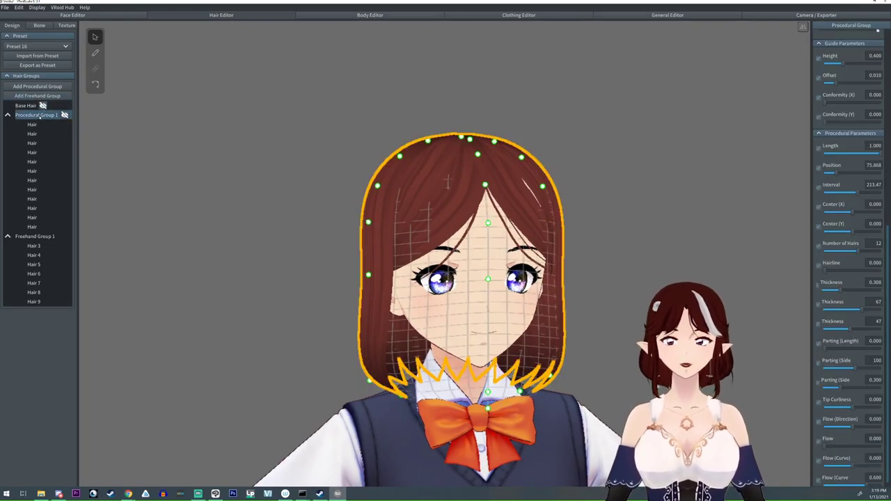
{"action": "right_click", "coordinate": [39, 117]}
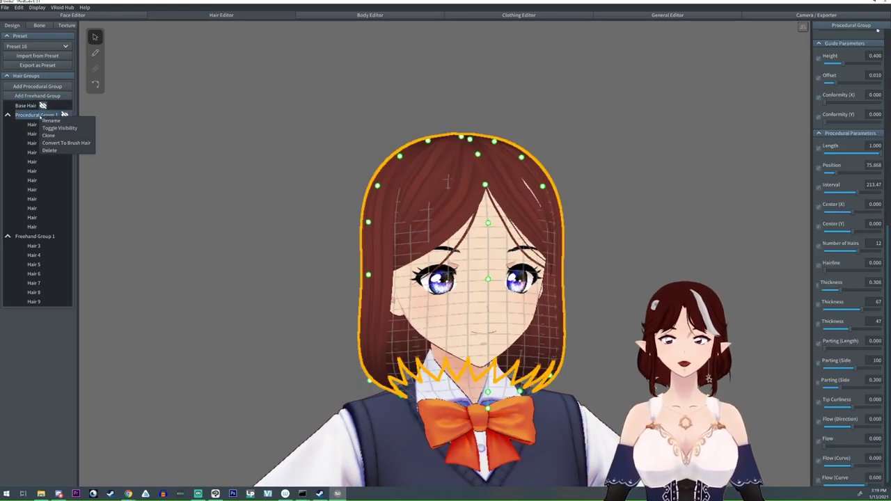
{"action": "left_click", "coordinate": [49, 135]}
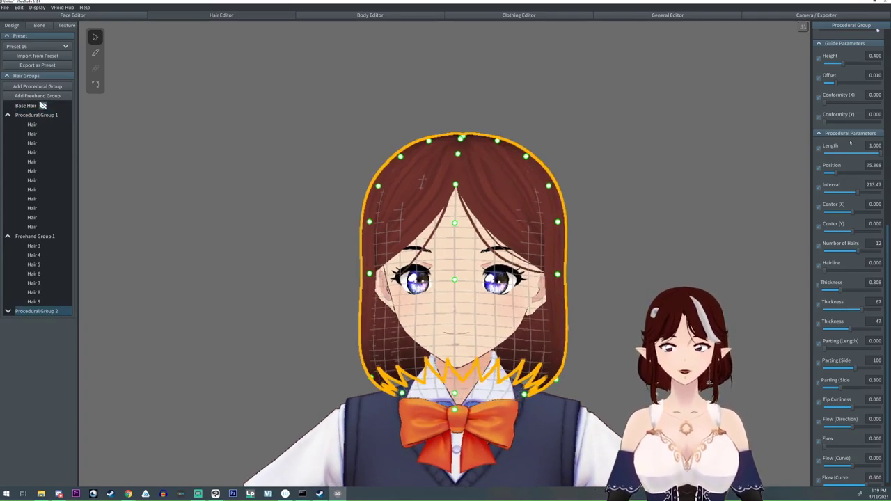
Step: Reduce the cloned group's guide offset to 0.008 and nudge the lower guide points slightly upward
{"action": "scroll", "coordinate": [850, 143], "scroll_direction": "up", "scroll_amount": 3}
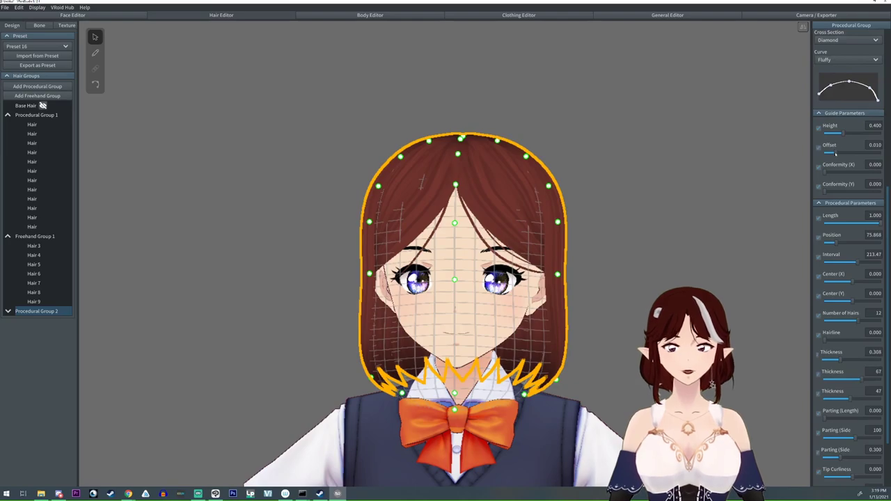
{"action": "left_click_drag", "start_coordinate": [835, 152], "coordinate": [792, 186]}
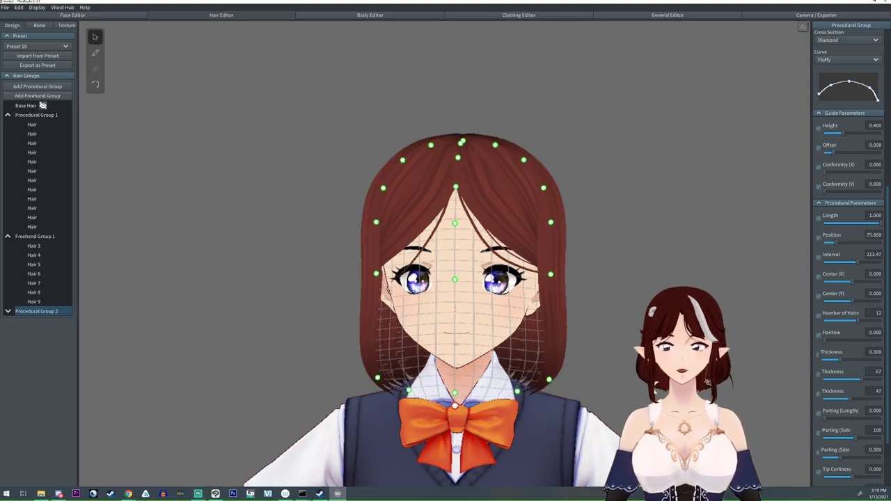
{"action": "left_click_drag", "start_coordinate": [518, 389], "coordinate": [519, 392]}
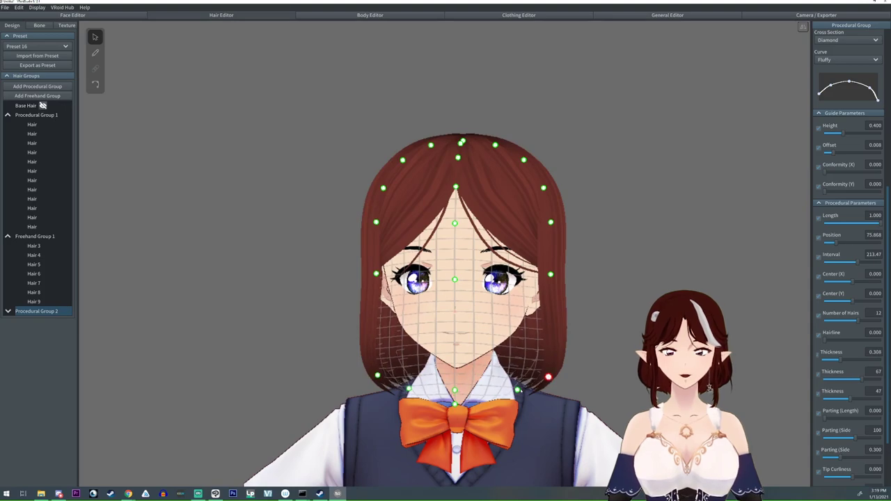
Step: Set the cloned group's three Thickness values to 0.523, 24 and 70, and check the layered hair from the side and front
{"action": "scroll", "coordinate": [847, 432], "scroll_direction": "down", "scroll_amount": 1}
{"action": "scroll", "coordinate": [847, 432], "scroll_direction": "down", "scroll_amount": 2}
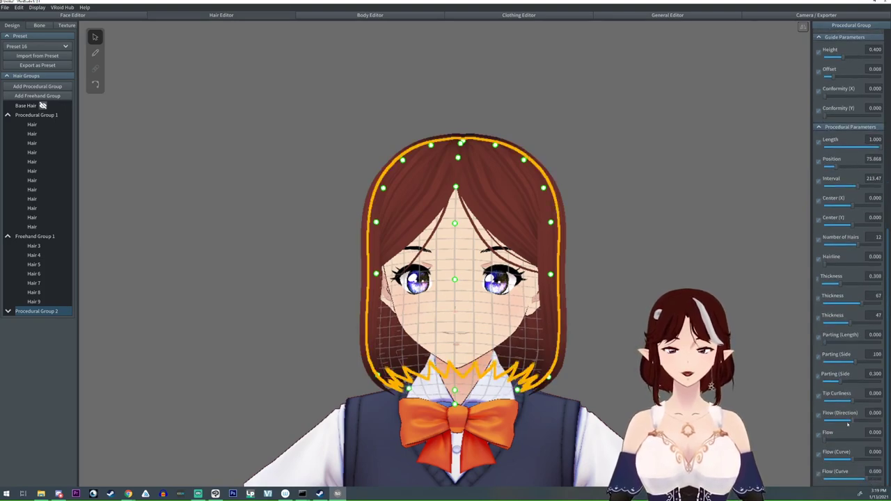
{"action": "left_click", "coordinate": [854, 284]}
{"action": "left_click", "coordinate": [838, 304]}
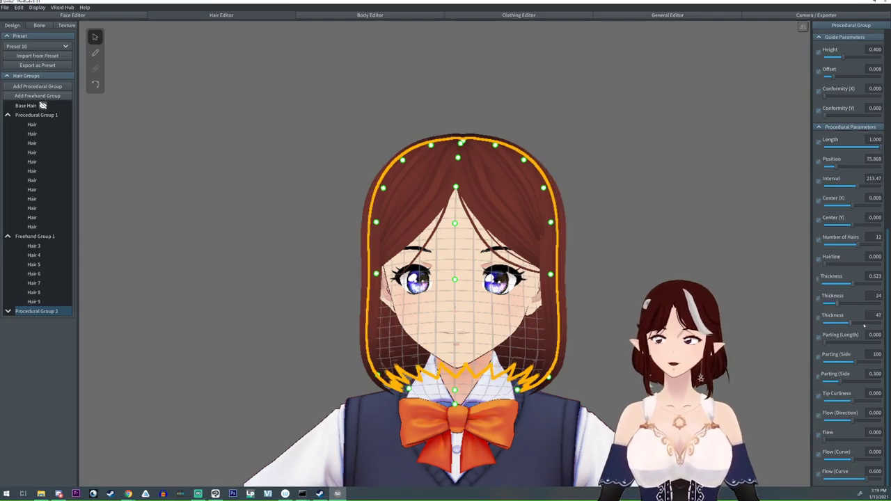
{"action": "right_click_drag", "start_coordinate": [598, 298], "coordinate": [544, 273]}
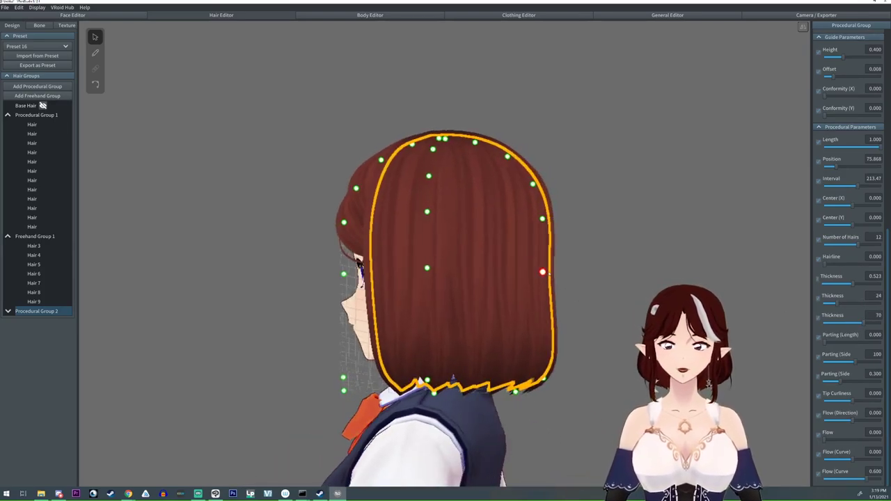
{"action": "right_click_drag", "start_coordinate": [596, 294], "coordinate": [540, 290]}
{"action": "left_click", "coordinate": [510, 355]}
{"action": "right_click_drag", "start_coordinate": [350, 349], "coordinate": [433, 346]}
Step: Inspect Procedural Group 1 from both sides, and add a new freehand group using its guide settings
{"action": "left_click", "coordinate": [36, 115]}
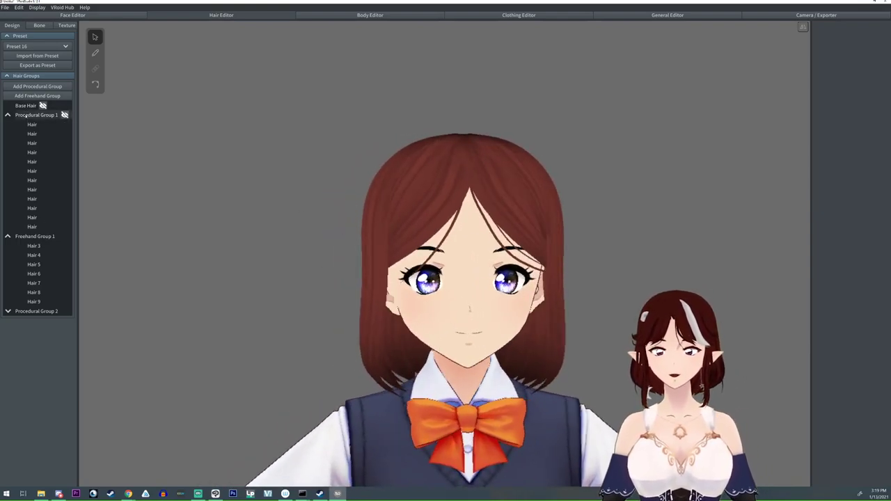
{"action": "right_click_drag", "start_coordinate": [374, 238], "coordinate": [379, 239]}
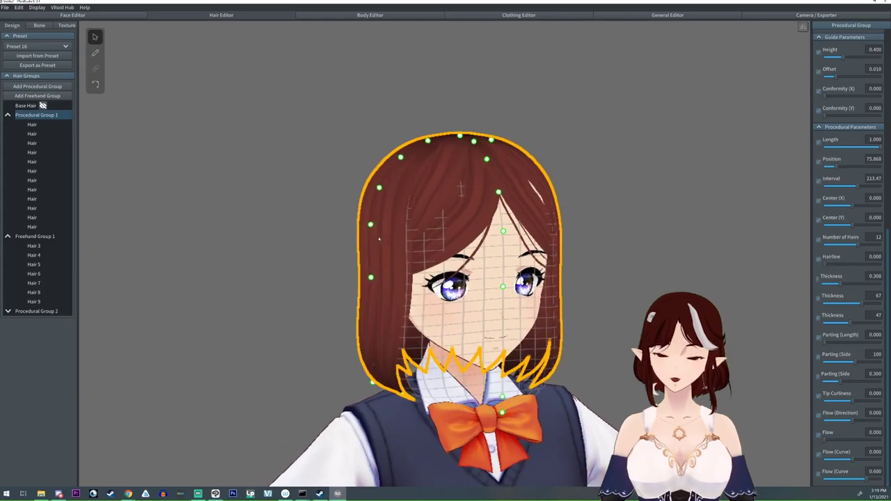
{"action": "mouse_move", "coordinate": [380, 363]}
{"action": "right_mouse_down"}
{"action": "mouse_move", "coordinate": [427, 390]}
{"action": "mouse_move", "coordinate": [398, 364]}
{"action": "mouse_move", "coordinate": [382, 365]}
{"action": "right_mouse_up"}
{"action": "right_click_drag", "start_coordinate": [377, 306], "coordinate": [372, 307]}
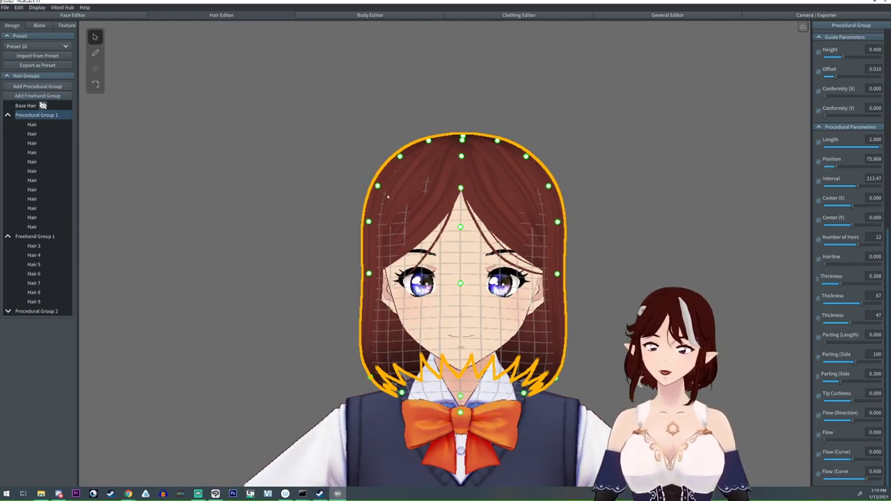
{"action": "mouse_move", "coordinate": [313, 219]}
{"action": "right_mouse_down"}
{"action": "mouse_move", "coordinate": [341, 219]}
{"action": "mouse_move", "coordinate": [296, 220]}
{"action": "mouse_move", "coordinate": [310, 218]}
{"action": "right_mouse_up"}
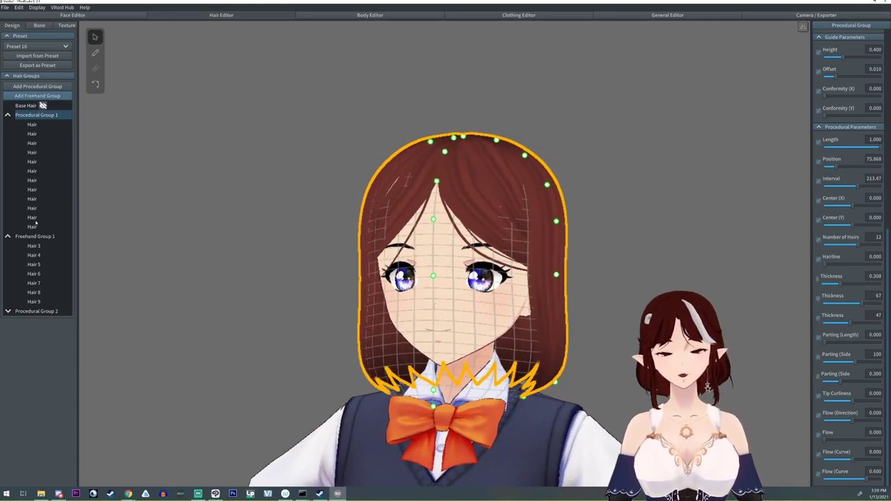
{"action": "right_click_drag", "start_coordinate": [461, 121], "coordinate": [432, 169]}
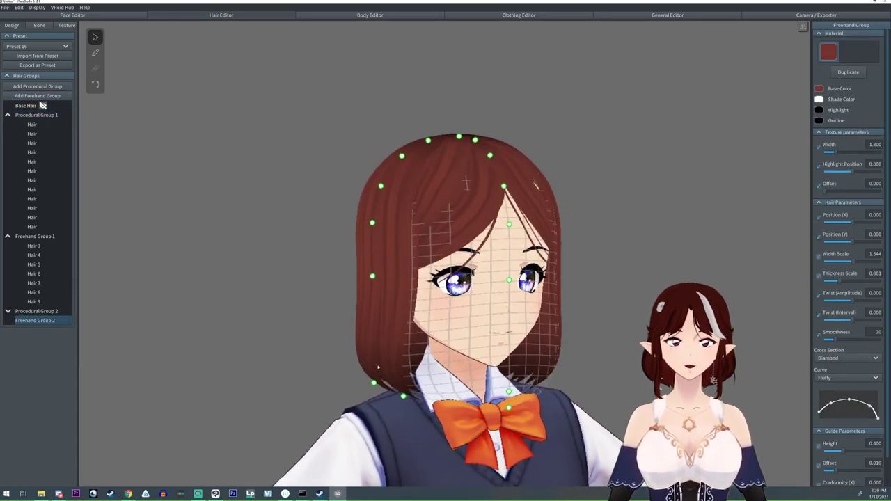
Step: Set the hair brush to width 0.016 and thickness 0.015, and draw two thin strands in front of the hair on the character's right side
{"action": "left_click", "coordinate": [96, 52]}
{"action": "right_click_drag", "start_coordinate": [694, 179], "coordinate": [689, 180]}
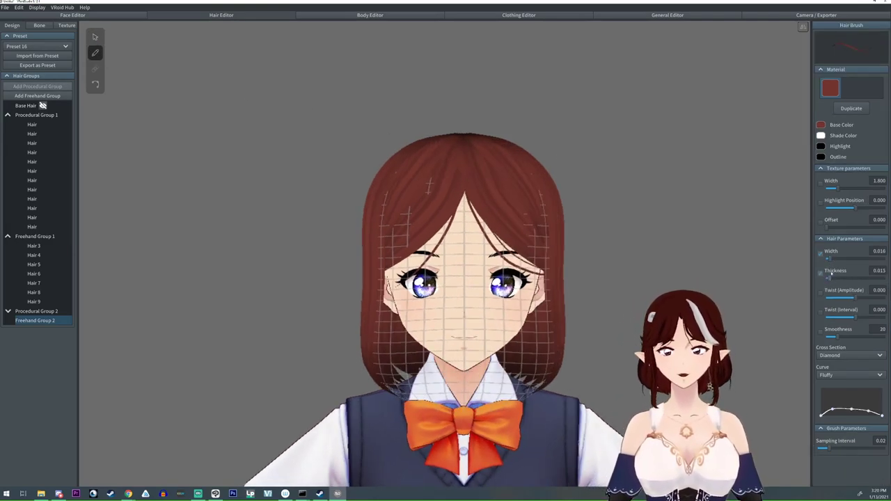
{"action": "right_click_drag", "start_coordinate": [547, 268], "coordinate": [626, 285]}
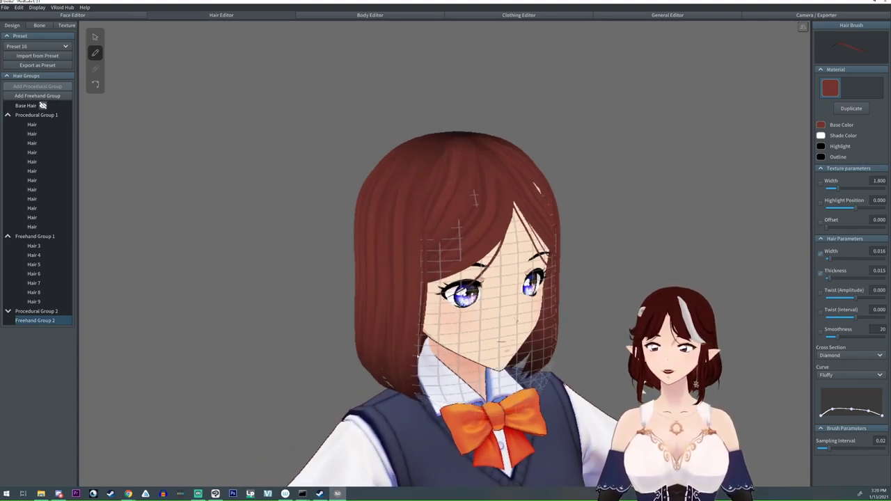
{"action": "left_click_drag", "start_coordinate": [439, 206], "coordinate": [439, 207]}
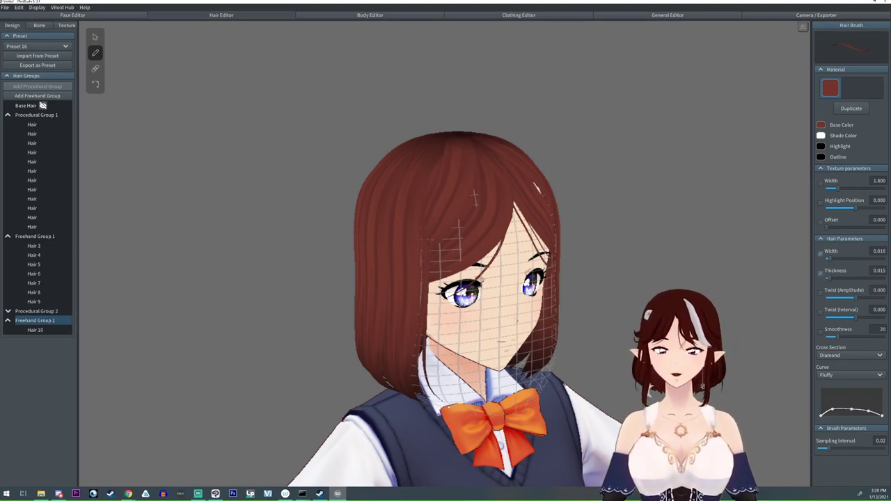
{"action": "left_click_drag", "start_coordinate": [425, 377], "coordinate": [449, 409]}
Step: Draw a matching thin strand down the character's left side and set its width to 0.023
{"action": "right_click_drag", "start_coordinate": [599, 164], "coordinate": [466, 150]}
{"action": "left_click_drag", "start_coordinate": [474, 231], "coordinate": [476, 404]}
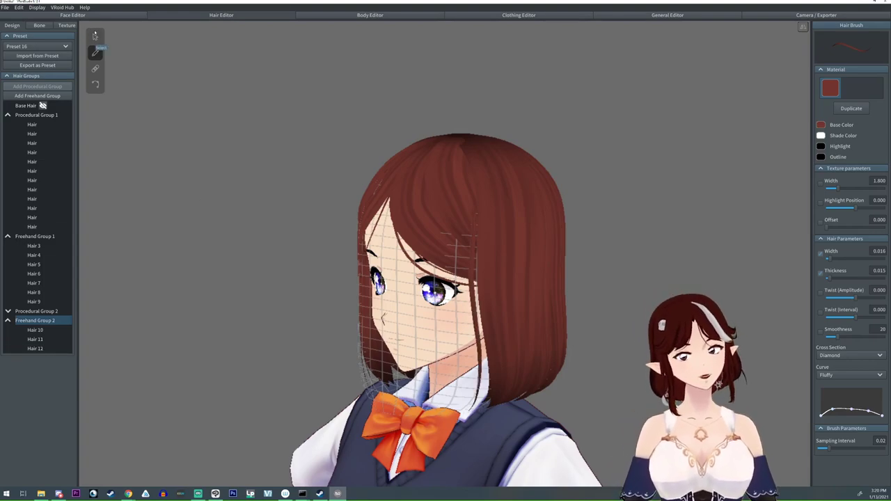
{"action": "left_click", "coordinate": [95, 36]}
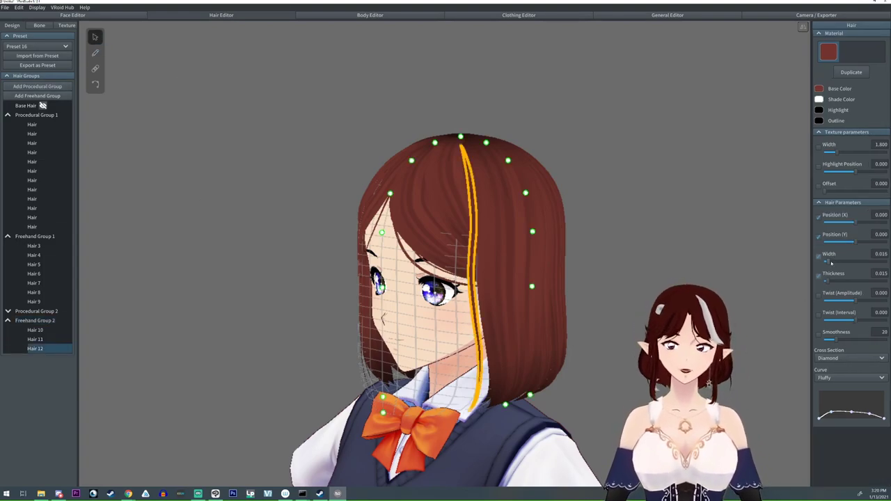
{"action": "left_click_drag", "start_coordinate": [827, 261], "coordinate": [833, 262]}
{"action": "right_click_drag", "start_coordinate": [426, 396], "coordinate": [568, 398]}
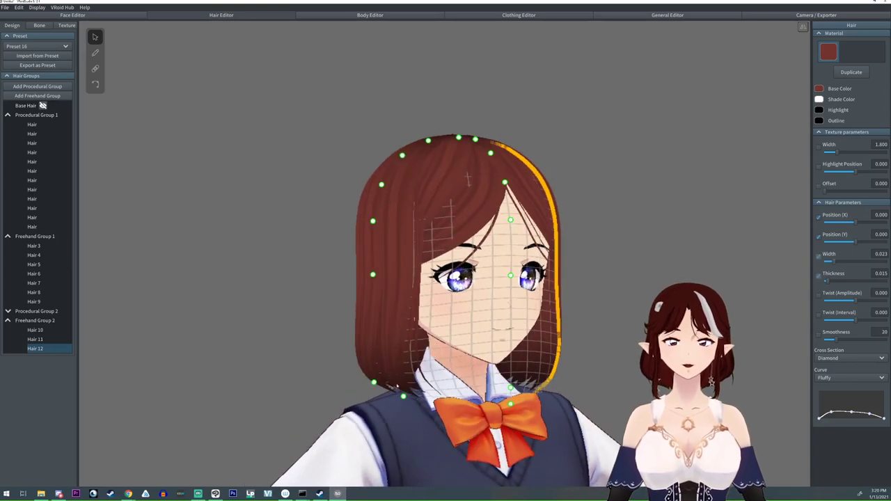
Step: Slightly widen the strand Hair 10 on the character's right side, deselect it, and check the hair from the front
{"action": "left_click", "coordinate": [36, 330]}
{"action": "left_click_drag", "start_coordinate": [829, 260], "coordinate": [832, 262]}
{"action": "left_click", "coordinate": [607, 321]}
{"action": "right_click_drag", "start_coordinate": [607, 320], "coordinate": [610, 320]}
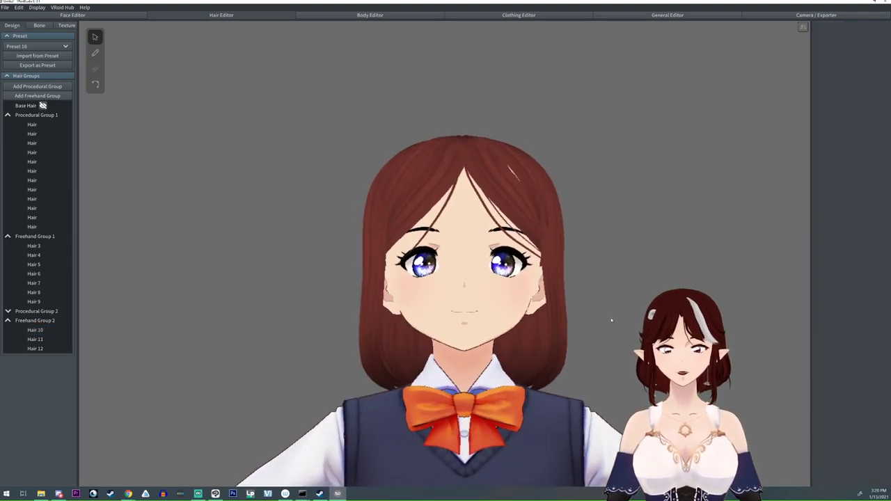
Step: Add another freehand group based on Freehand Group 2 and pull its side and lower guide points outward to flare the guide
{"action": "left_click", "coordinate": [38, 320]}
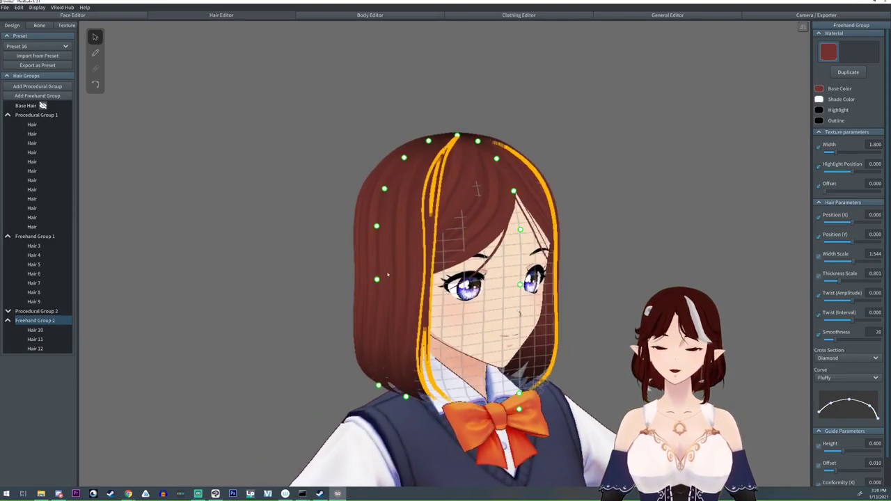
{"action": "left_click", "coordinate": [37, 95]}
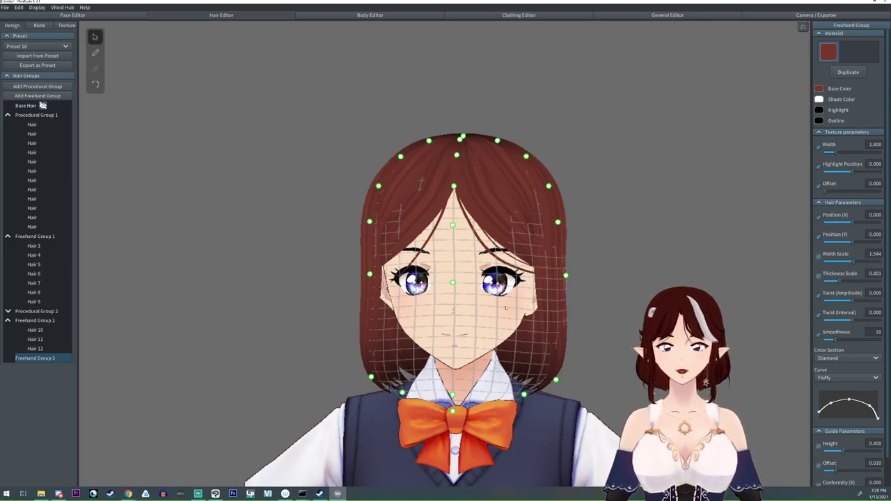
{"action": "left_click_drag", "start_coordinate": [565, 276], "coordinate": [569, 275]}
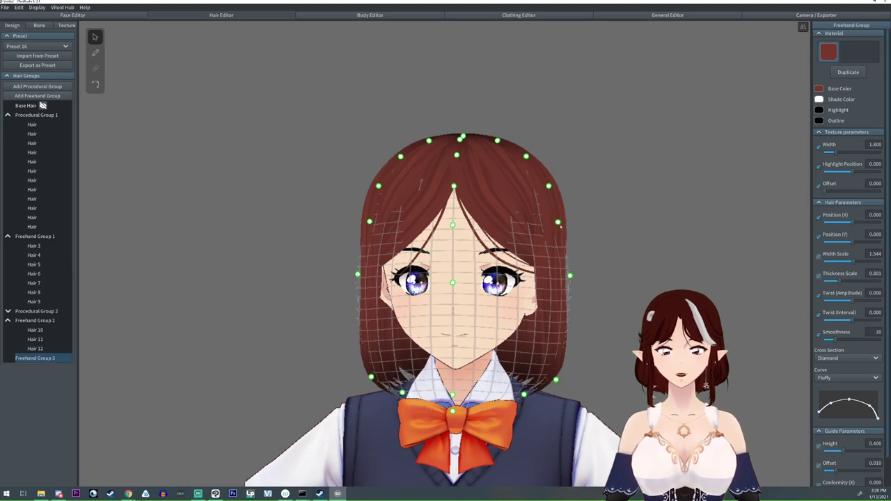
{"action": "left_click_drag", "start_coordinate": [558, 222], "coordinate": [563, 221]}
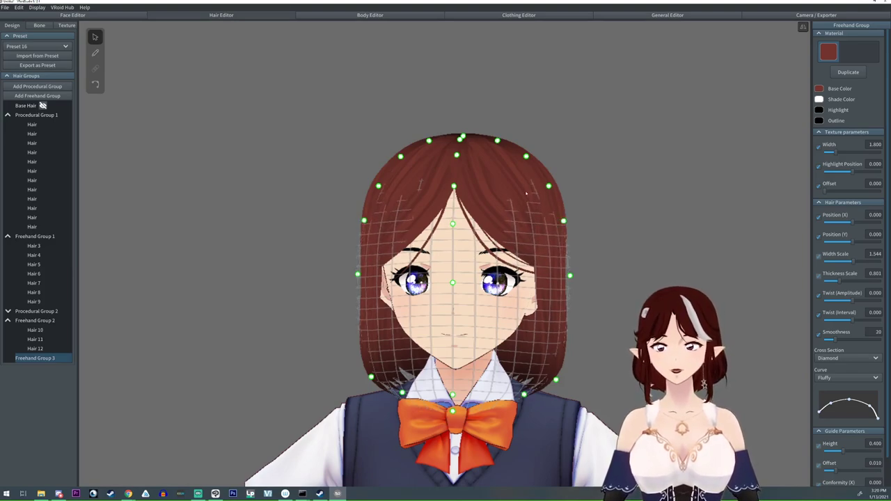
{"action": "left_click_drag", "start_coordinate": [556, 378], "coordinate": [573, 380]}
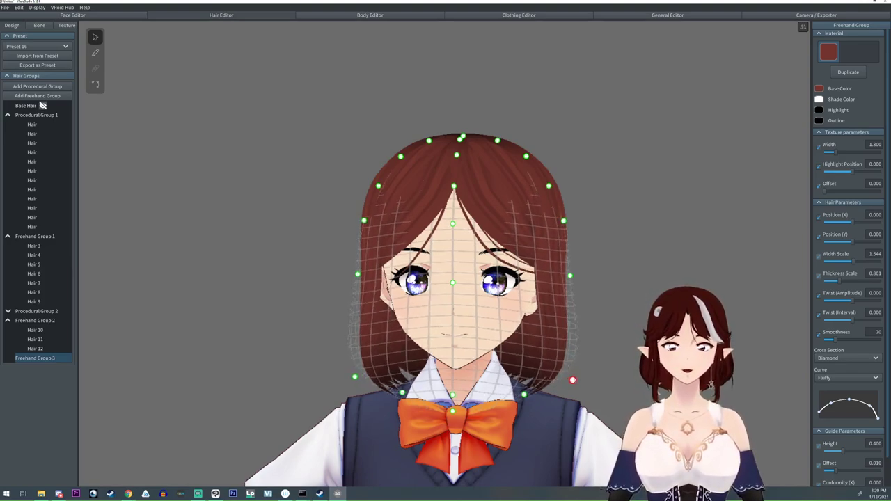
{"action": "left_click_drag", "start_coordinate": [524, 394], "coordinate": [544, 396]}
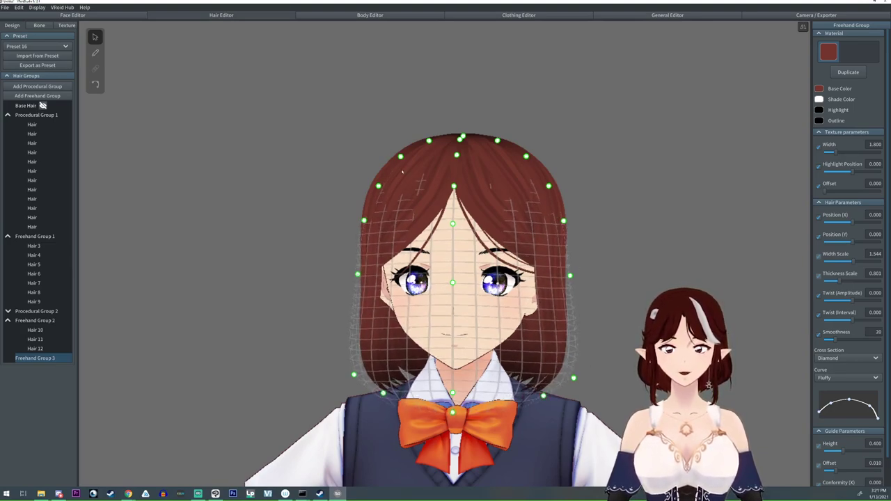
Step: Increase the hair brush width to about 0.053 and draw a wide outer strand down each side of the head on the flared guide
{"action": "left_click", "coordinate": [92, 54]}
{"action": "right_click_drag", "start_coordinate": [298, 230], "coordinate": [329, 237]}
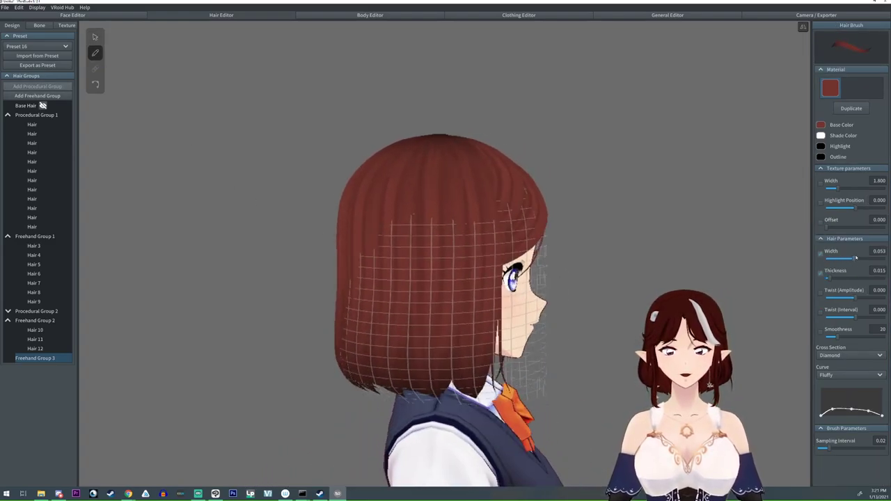
{"action": "mouse_move", "coordinate": [450, 276]}
{"action": "left_mouse_down"}
{"action": "mouse_move", "coordinate": [451, 348]}
{"action": "mouse_move", "coordinate": [467, 406]}
{"action": "left_mouse_up"}
{"action": "right_click_drag", "start_coordinate": [467, 406], "coordinate": [587, 314]}
Step: Adjust the hair parameters of the new outer strands in Freehand Group 3, and select the strand on the character's left side
{"action": "left_click", "coordinate": [96, 39]}
{"action": "left_click", "coordinate": [33, 367]}
{"action": "left_click", "coordinate": [37, 359]}
{"action": "right_click_drag", "start_coordinate": [557, 306], "coordinate": [581, 324]}
{"action": "mouse_move", "coordinate": [839, 281]}
{"action": "left_mouse_down"}
{"action": "mouse_move", "coordinate": [875, 282]}
{"action": "mouse_move", "coordinate": [836, 263]}
{"action": "left_mouse_up"}
{"action": "mouse_move", "coordinate": [629, 296]}
{"action": "right_mouse_down"}
{"action": "mouse_move", "coordinate": [606, 297]}
{"action": "mouse_move", "coordinate": [605, 324]}
{"action": "mouse_move", "coordinate": [635, 323]}
{"action": "mouse_move", "coordinate": [627, 324]}
{"action": "right_mouse_up"}
{"action": "left_click", "coordinate": [611, 323]}
{"action": "left_click", "coordinate": [578, 340]}
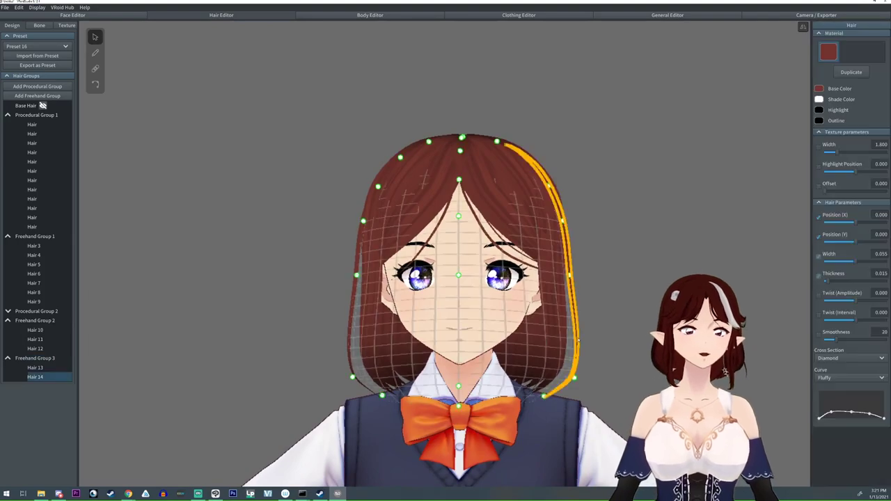
Step: Pull the side and lower guide points of Freehand Group 3 slightly inward so the outer strands sit closer to the head
{"action": "mouse_move", "coordinate": [544, 397]}
{"action": "left_mouse_down"}
{"action": "mouse_move", "coordinate": [555, 397]}
{"action": "mouse_move", "coordinate": [571, 375]}
{"action": "mouse_move", "coordinate": [555, 388]}
{"action": "left_mouse_up"}
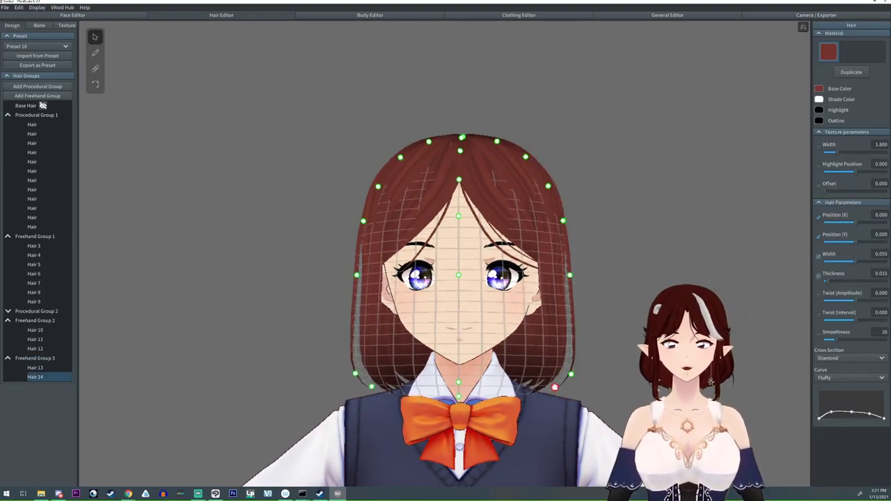
{"action": "left_click_drag", "start_coordinate": [569, 276], "coordinate": [568, 279]}
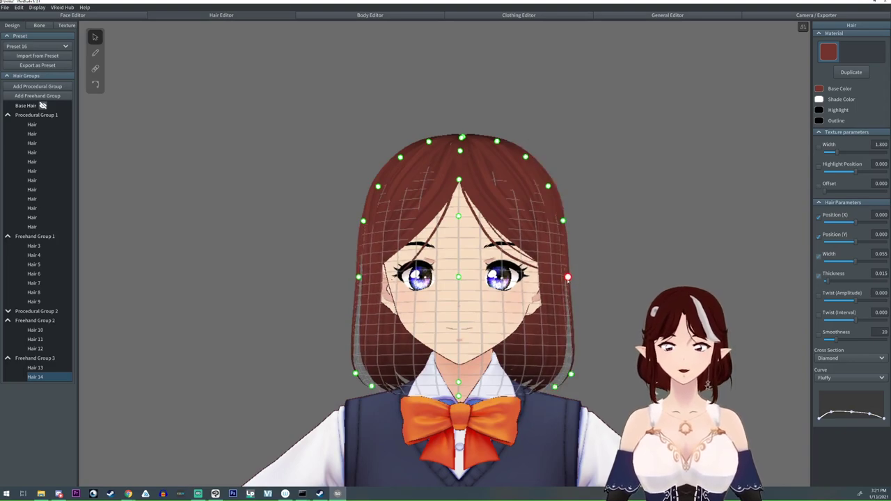
{"action": "left_click", "coordinate": [606, 336]}
{"action": "key", "text": "ctrl+z"}
Step: Shift the outer strand Hair 14 to Position (X) 0.078 and Position (Y) about -0.045, and deselect it
{"action": "right_click_drag", "start_coordinate": [646, 291], "coordinate": [617, 294]}
{"action": "left_click_drag", "start_coordinate": [856, 223], "coordinate": [861, 223]}
{"action": "right_click_drag", "start_coordinate": [426, 330], "coordinate": [745, 231]}
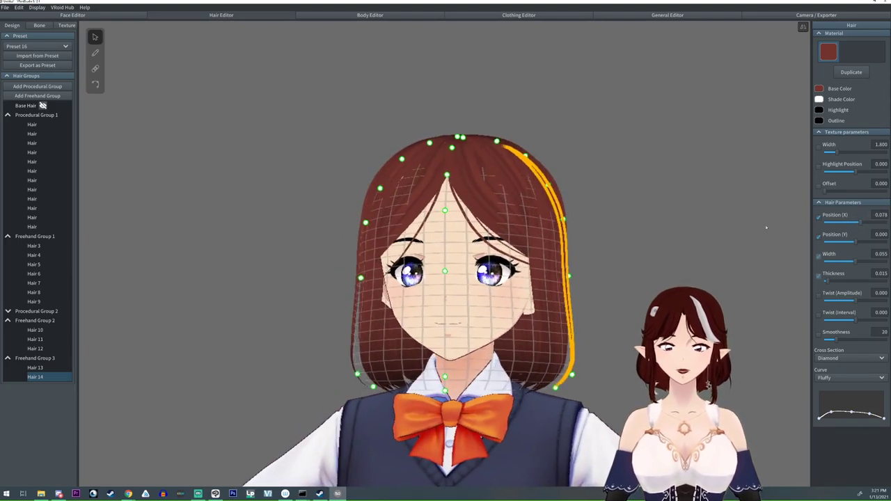
{"action": "left_click_drag", "start_coordinate": [855, 241], "coordinate": [856, 241]}
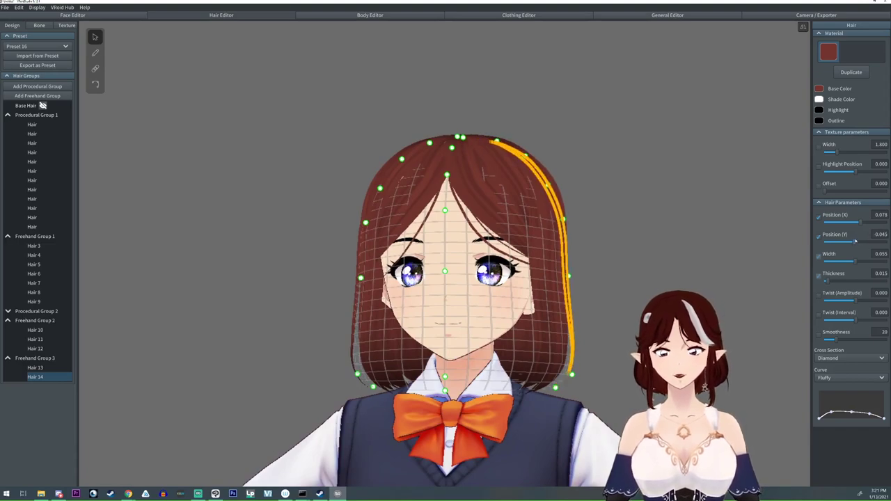
{"action": "left_click", "coordinate": [724, 233]}
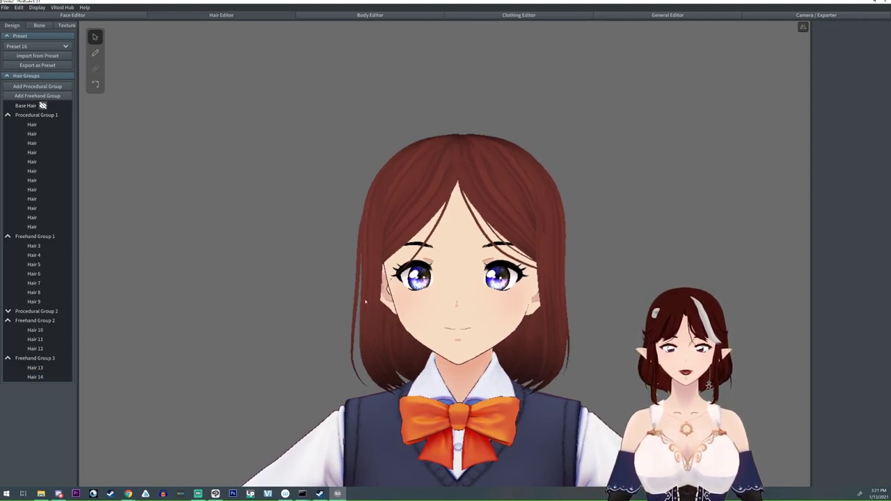
Step: Reduce the Position (X) of the outer strand on the character's left side, and deselect it
{"action": "left_click", "coordinate": [356, 281]}
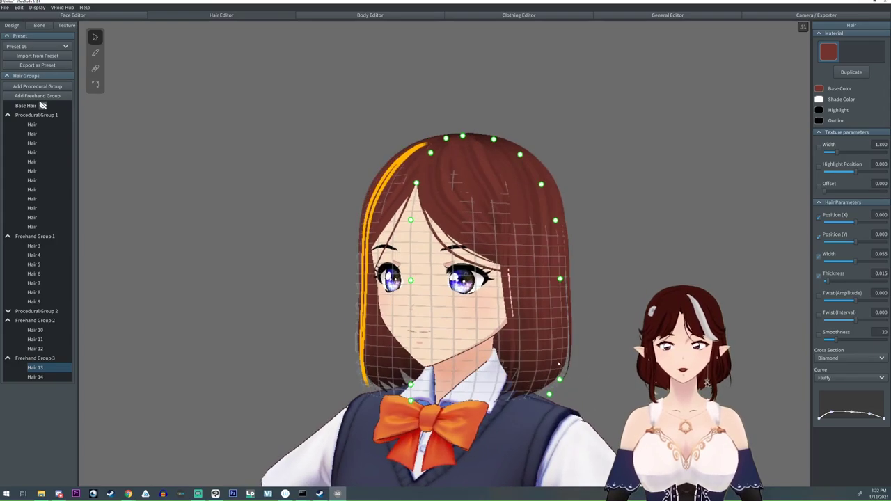
{"action": "left_click", "coordinate": [571, 344]}
{"action": "right_click_drag", "start_coordinate": [626, 310], "coordinate": [722, 303]}
{"action": "left_click_drag", "start_coordinate": [861, 224], "coordinate": [857, 223]}
{"action": "left_click", "coordinate": [609, 352]}
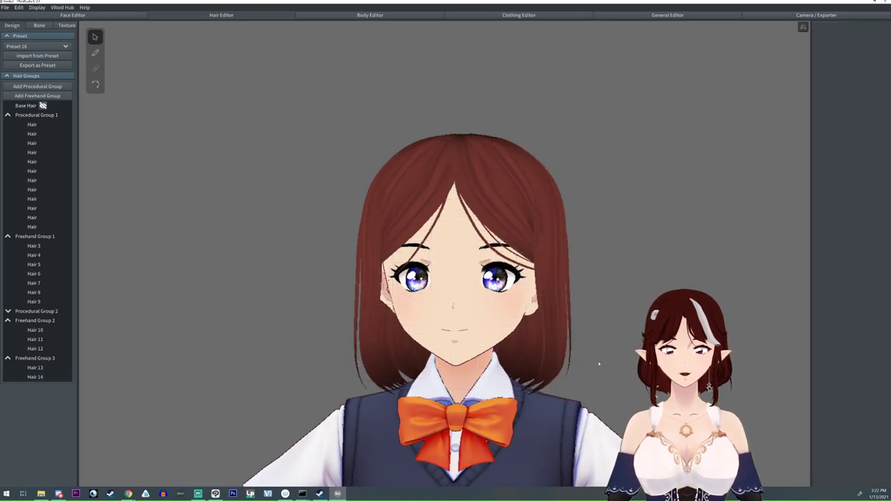
Step: Add another freehand group based on Freehand Group 3 and draw a mirrored outer strand down the side of the head
{"action": "left_click", "coordinate": [34, 357]}
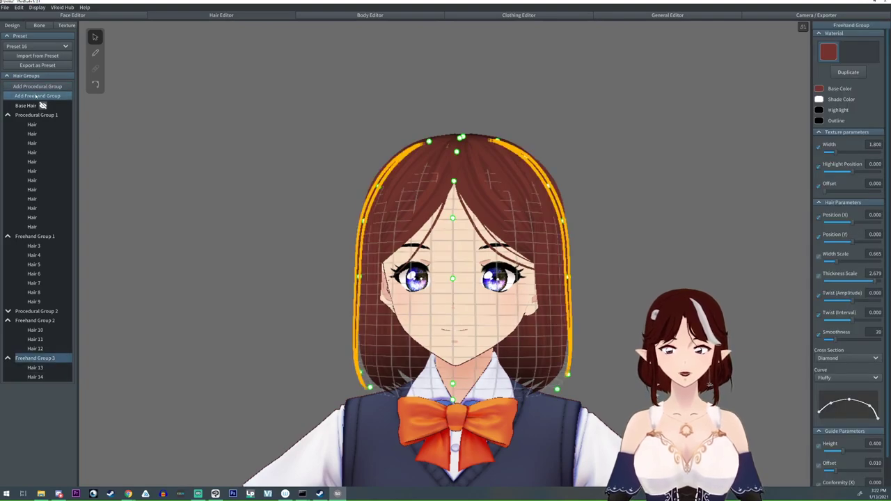
{"action": "left_click", "coordinate": [37, 96]}
{"action": "right_click_drag", "start_coordinate": [615, 305], "coordinate": [636, 307]}
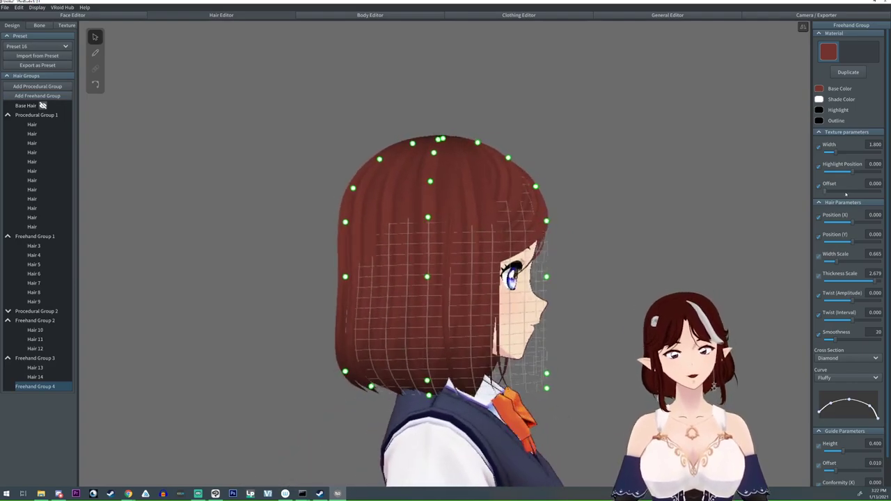
{"action": "left_click", "coordinate": [95, 53]}
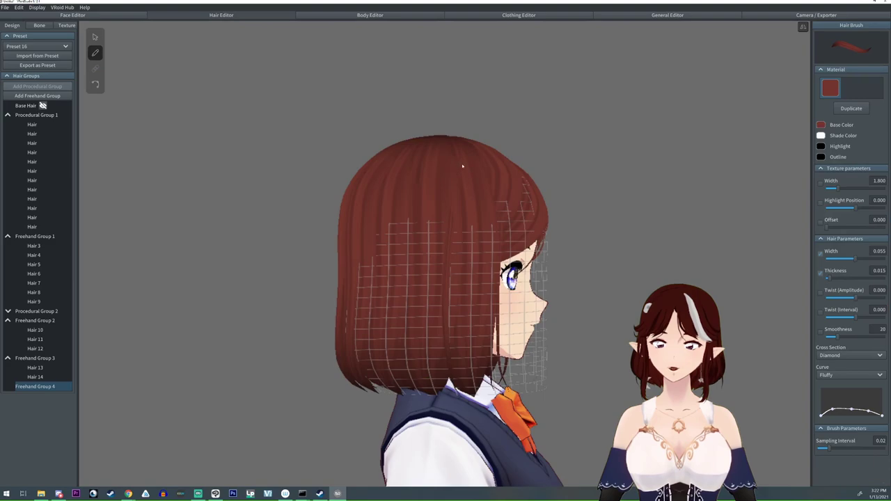
{"action": "left_click_drag", "start_coordinate": [476, 286], "coordinate": [475, 326]}
{"action": "right_click_drag", "start_coordinate": [491, 344], "coordinate": [453, 349]}
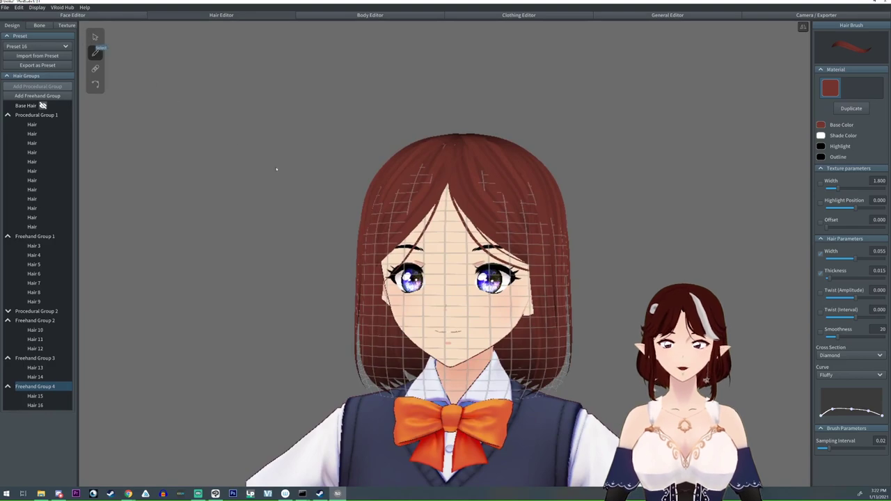
Step: Set the guide offset of Freehand Group 4 to 0.016 and pull its side and lower points outward and up
{"action": "left_click", "coordinate": [35, 396]}
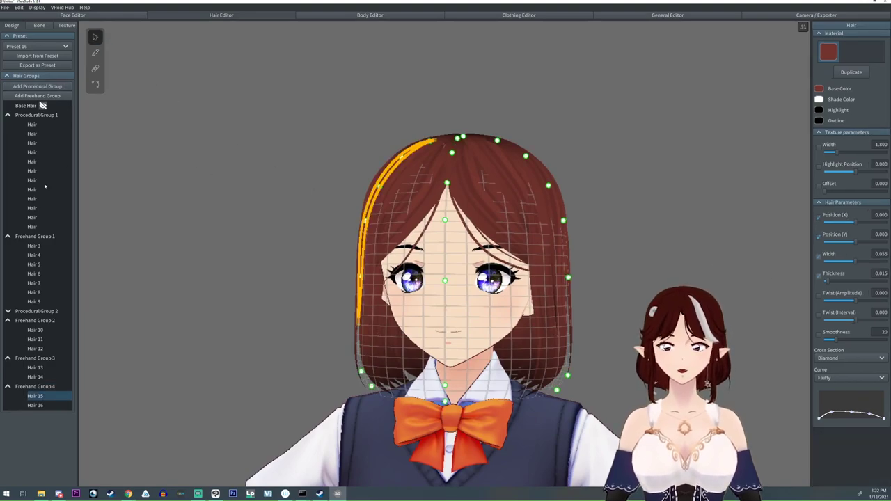
{"action": "left_click", "coordinate": [56, 386]}
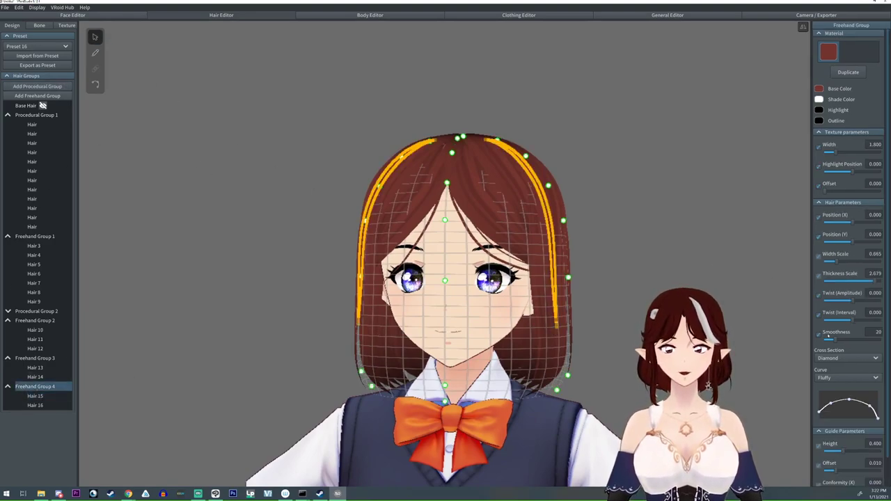
{"action": "left_click_drag", "start_coordinate": [841, 472], "coordinate": [844, 472]}
{"action": "left_click_drag", "start_coordinate": [569, 278], "coordinate": [574, 277]}
{"action": "right_click_drag", "start_coordinate": [582, 357], "coordinate": [593, 360]}
{"action": "left_click_drag", "start_coordinate": [568, 374], "coordinate": [584, 359]}
{"action": "left_click_drag", "start_coordinate": [557, 388], "coordinate": [566, 357]}
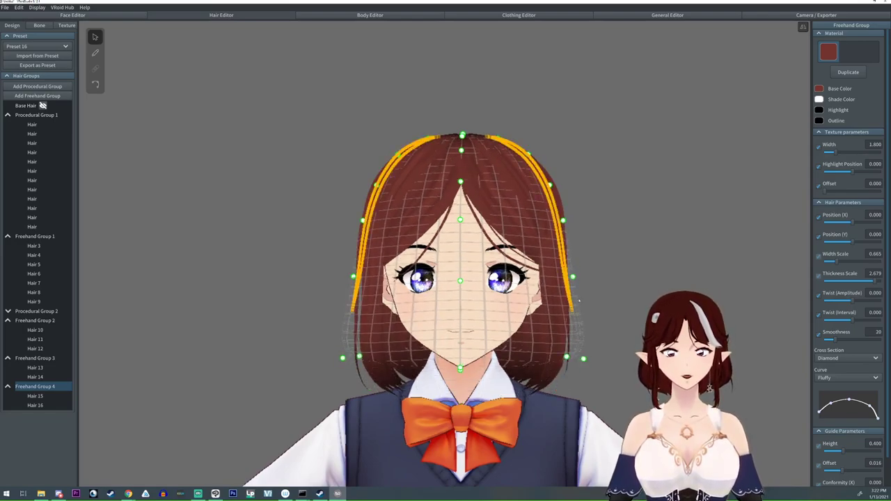
Step: Widen the sides of Freehand Group 4's guide at ear and temple height, and bring its flared lower points back inward
{"action": "left_click_drag", "start_coordinate": [572, 277], "coordinate": [582, 279]}
{"action": "left_click_drag", "start_coordinate": [343, 358], "coordinate": [357, 334]}
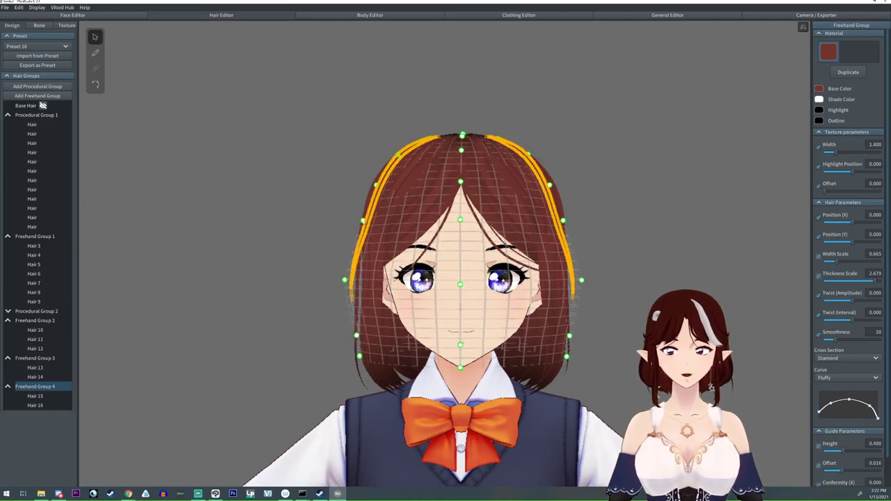
{"action": "left_click_drag", "start_coordinate": [362, 220], "coordinate": [356, 220]}
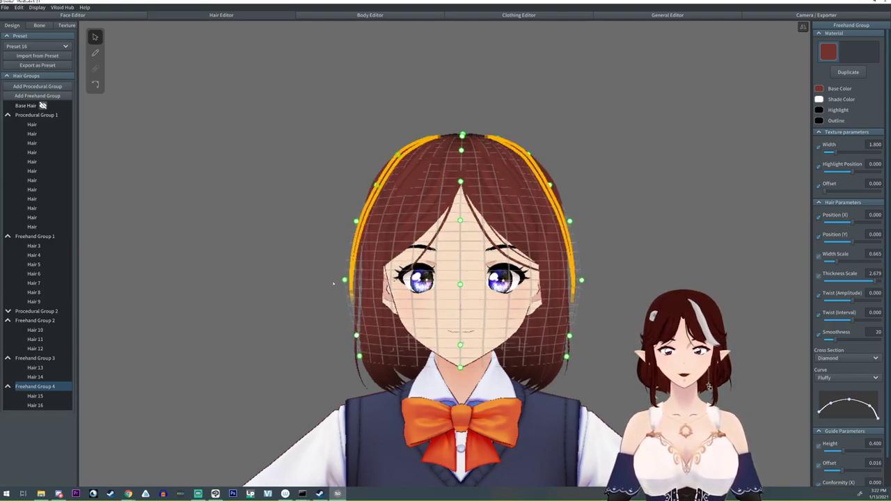
{"action": "left_click_drag", "start_coordinate": [344, 280], "coordinate": [349, 283]}
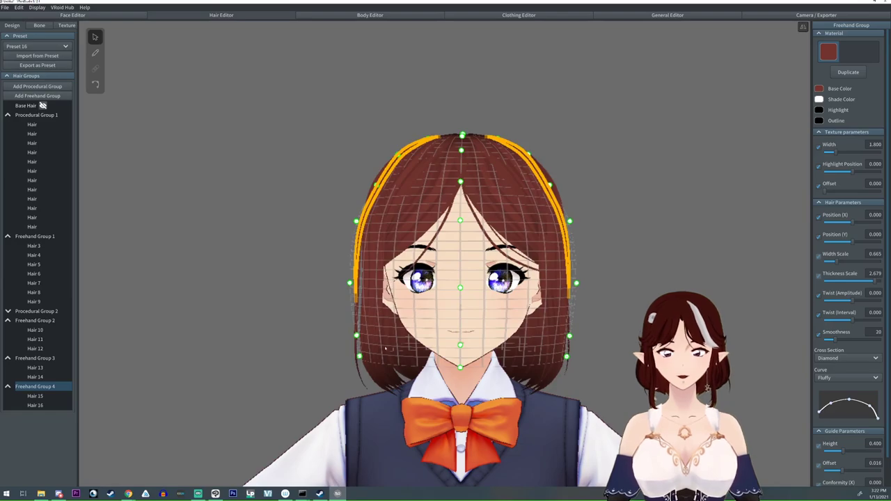
Step: Reselect Freehand Group 4 and reshape its guide to bulge at the sides and curve inward toward the collar
{"action": "left_click", "coordinate": [363, 359]}
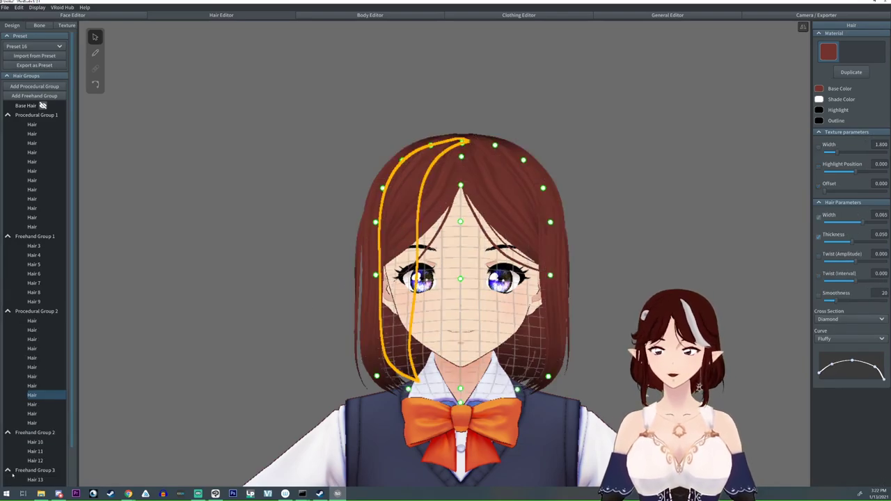
{"action": "left_click", "coordinate": [33, 470]}
{"action": "scroll", "coordinate": [30, 416], "scroll_direction": "down", "scroll_amount": 2}
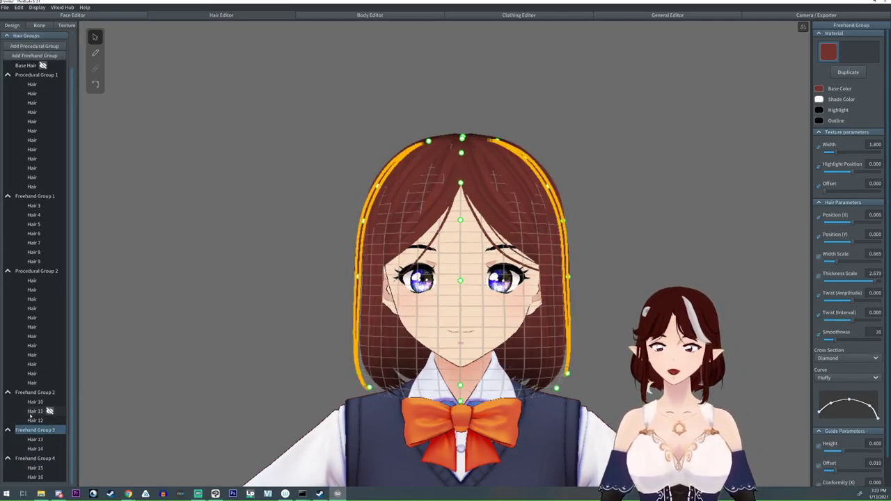
{"action": "left_click", "coordinate": [33, 458]}
{"action": "left_click_drag", "start_coordinate": [359, 356], "coordinate": [372, 328]}
{"action": "left_click_drag", "start_coordinate": [356, 221], "coordinate": [352, 223]}
{"action": "left_click_drag", "start_coordinate": [349, 283], "coordinate": [348, 284]}
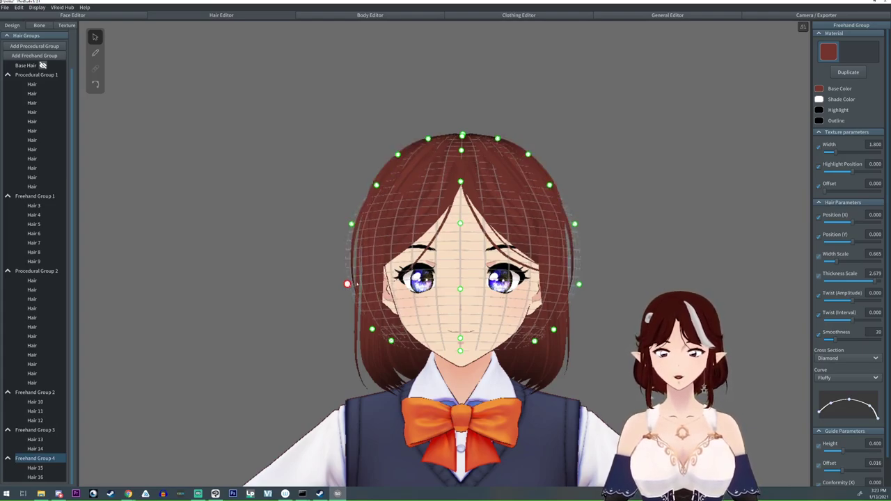
{"action": "left_click_drag", "start_coordinate": [391, 340], "coordinate": [420, 376]}
{"action": "left_click_drag", "start_coordinate": [372, 328], "coordinate": [371, 356]}
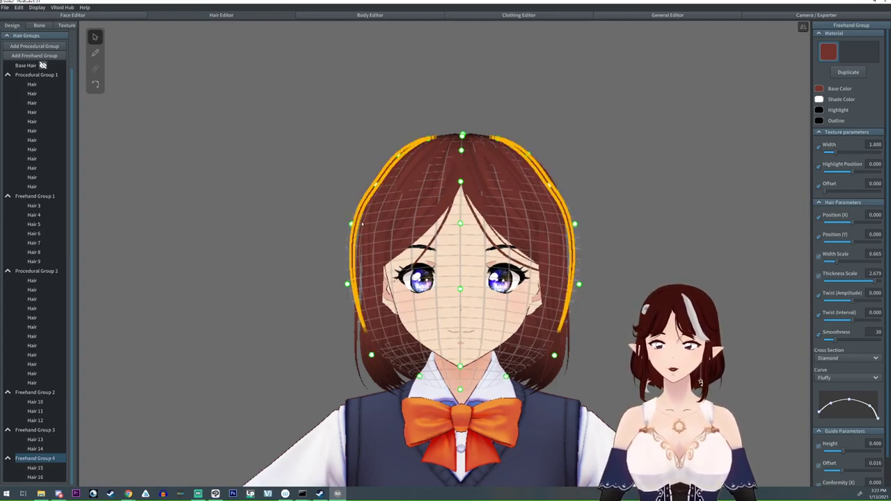
Step: Move the temple and crown guide points of Freehand Group 4 slightly inward, closer to the scalp
{"action": "left_click_drag", "start_coordinate": [352, 225], "coordinate": [354, 226]}
{"action": "left_click_drag", "start_coordinate": [428, 139], "coordinate": [463, 136]}
{"action": "left_click_drag", "start_coordinate": [528, 155], "coordinate": [525, 155]}
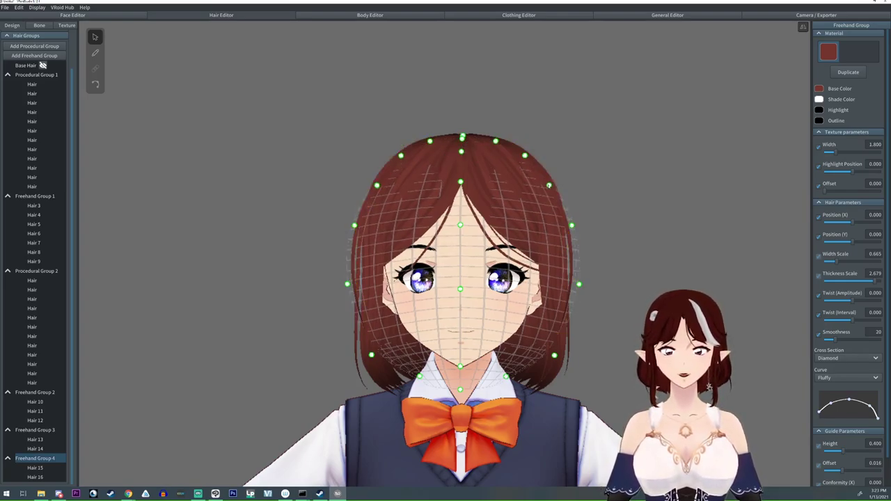
Step: Set the Position (Y) of the strand Hair 16 to 0.187, deselect it, and check the hair from the front
{"action": "left_click", "coordinate": [570, 278]}
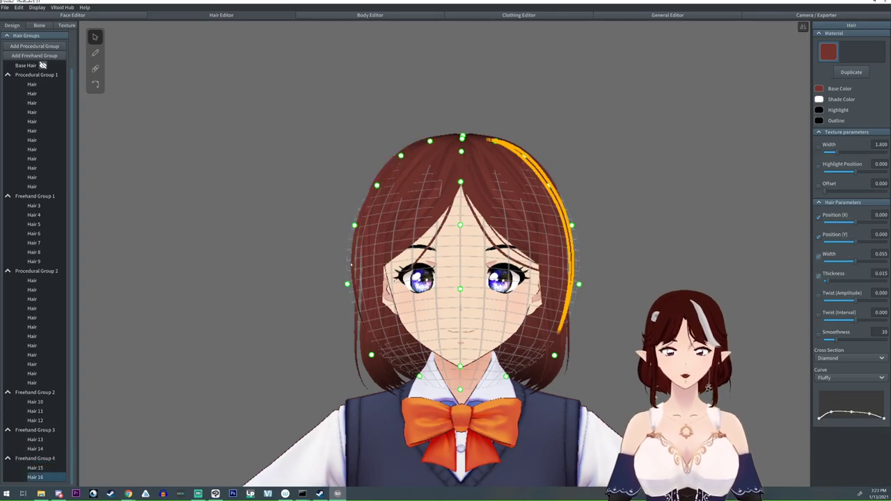
{"action": "mouse_move", "coordinate": [585, 329]}
{"action": "right_mouse_down"}
{"action": "mouse_move", "coordinate": [560, 331]}
{"action": "mouse_move", "coordinate": [587, 329]}
{"action": "right_mouse_up"}
{"action": "left_click_drag", "start_coordinate": [856, 242], "coordinate": [857, 243]}
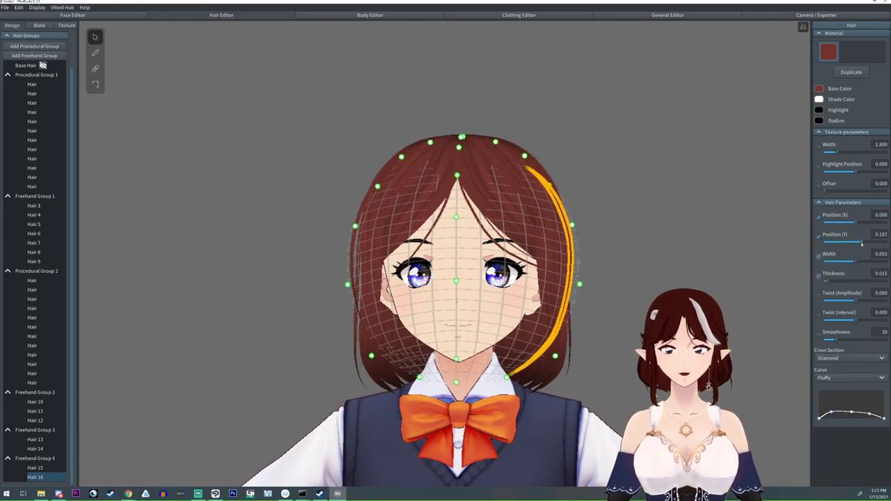
{"action": "left_click", "coordinate": [679, 277]}
{"action": "right_click_drag", "start_coordinate": [679, 276], "coordinate": [624, 288]}
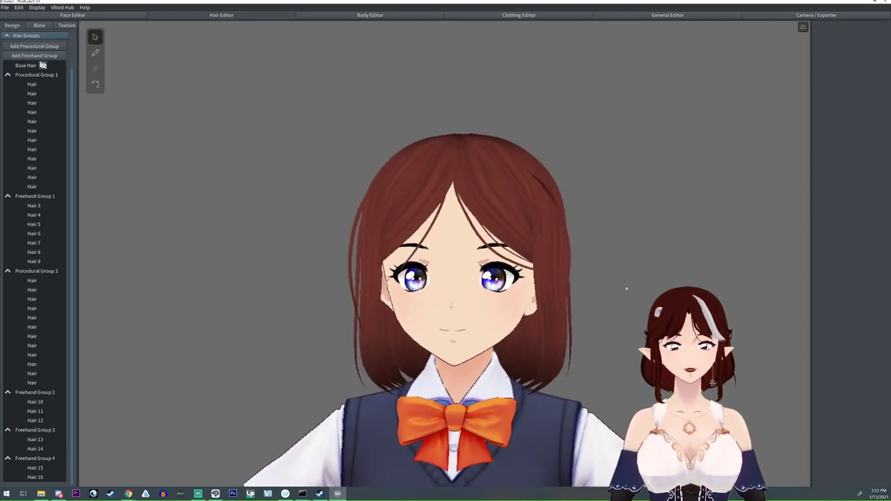
Step: Hide the strand Hair 16 on the character's left side and clear the selection
{"action": "left_click", "coordinate": [566, 232]}
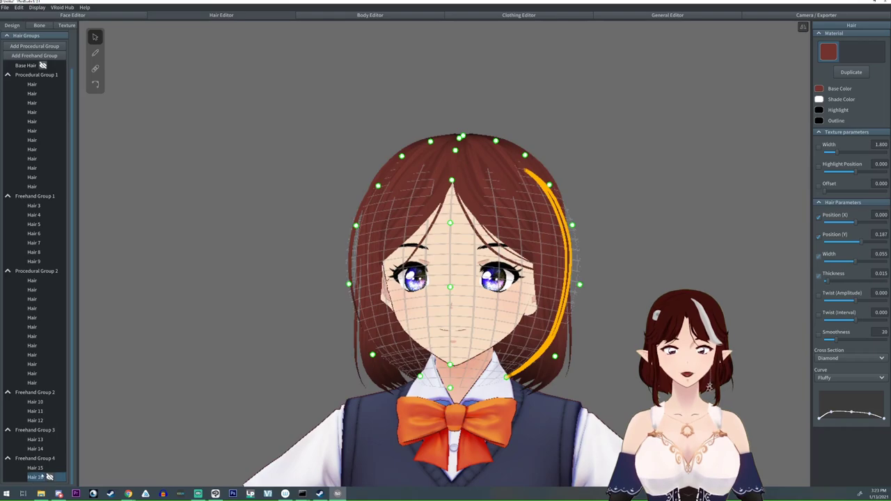
{"action": "left_click", "coordinate": [50, 476]}
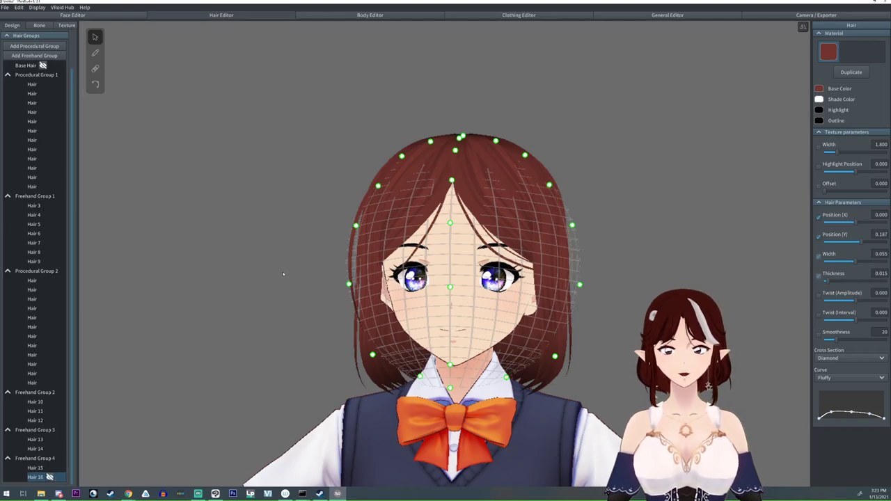
{"action": "left_click", "coordinate": [317, 252]}
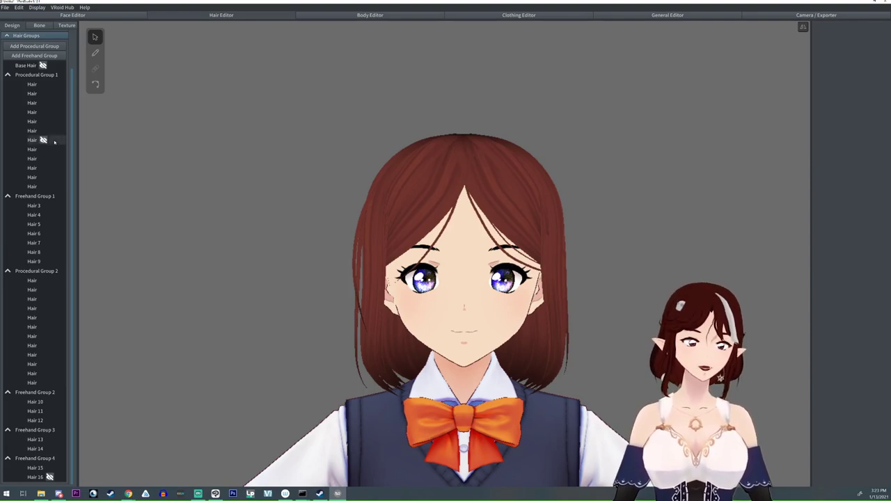
Step: Open the hair texture for editing and set the hair's base color to white
{"action": "left_click", "coordinate": [25, 65]}
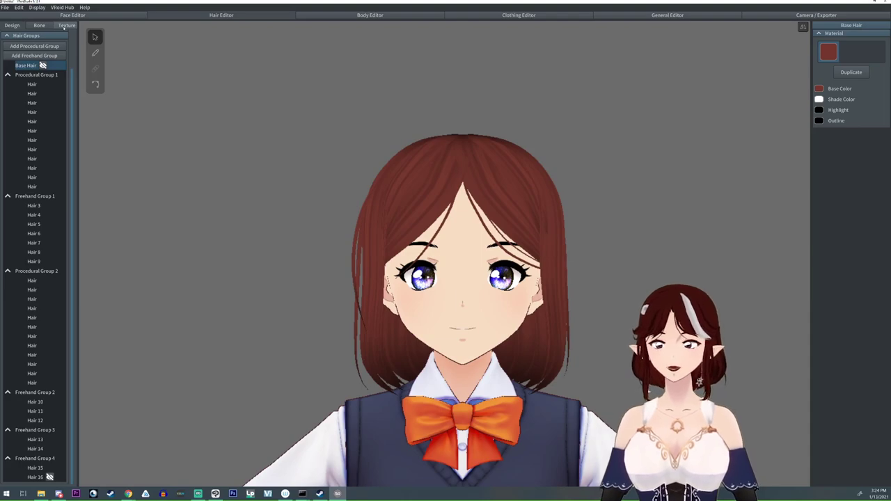
{"action": "left_click", "coordinate": [66, 26]}
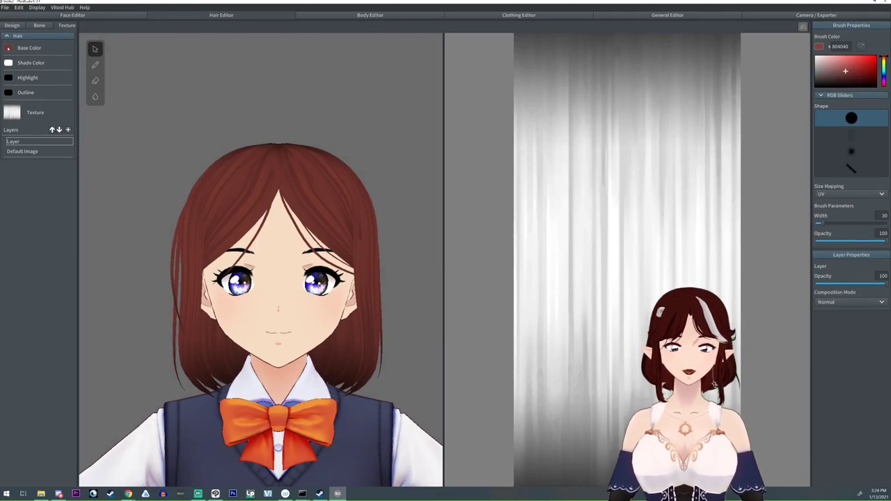
{"action": "left_click", "coordinate": [9, 47]}
{"action": "left_click", "coordinate": [19, 64]}
{"action": "left_click", "coordinate": [135, 77]}
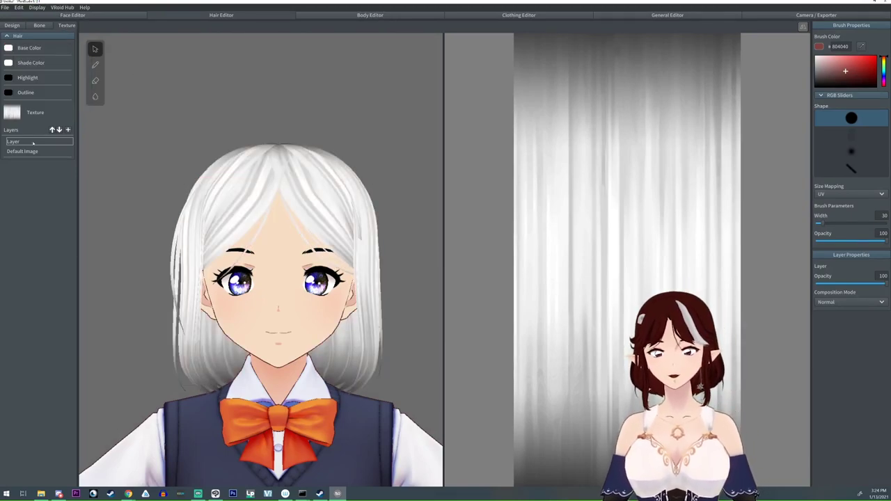
Step: Paint over the entire Default Image layer with a solid #632828 brush at width 300
{"action": "left_click", "coordinate": [27, 152]}
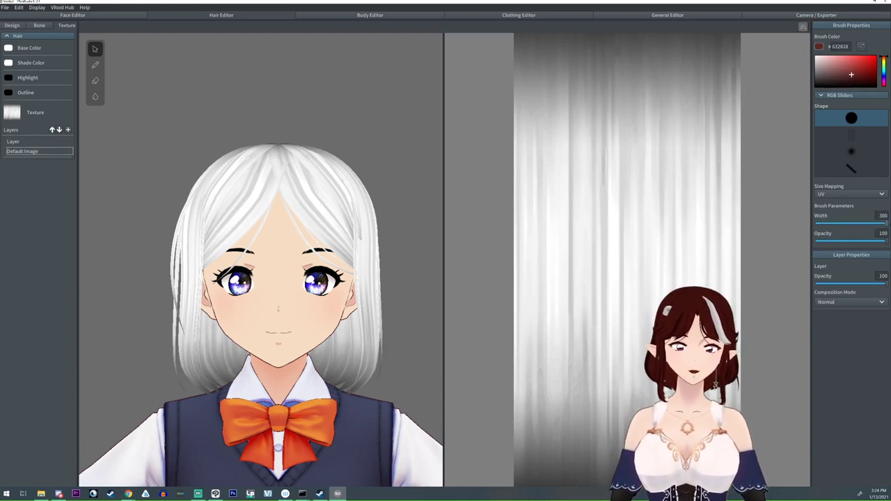
{"action": "mouse_move", "coordinate": [704, 278]}
{"action": "left_mouse_down"}
{"action": "mouse_move", "coordinate": [672, 330]}
{"action": "mouse_move", "coordinate": [658, 388]}
{"action": "mouse_move", "coordinate": [674, 417]}
{"action": "left_mouse_up"}
{"action": "mouse_move", "coordinate": [501, 83]}
{"action": "left_mouse_down"}
{"action": "mouse_move", "coordinate": [740, 89]}
{"action": "mouse_move", "coordinate": [467, 60]}
{"action": "mouse_move", "coordinate": [636, 109]}
{"action": "mouse_move", "coordinate": [603, 115]}
{"action": "mouse_move", "coordinate": [507, 179]}
{"action": "mouse_move", "coordinate": [497, 289]}
{"action": "mouse_move", "coordinate": [557, 446]}
{"action": "mouse_move", "coordinate": [647, 435]}
{"action": "mouse_move", "coordinate": [596, 306]}
{"action": "mouse_move", "coordinate": [614, 371]}
{"action": "left_mouse_up"}
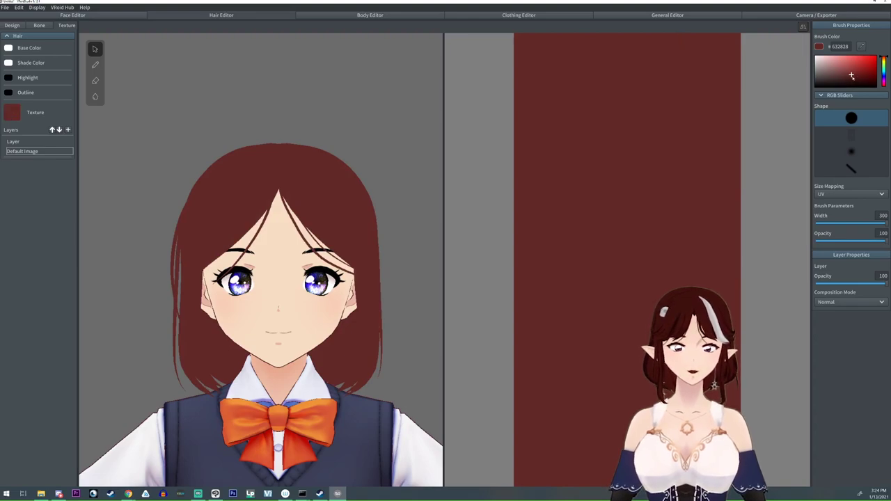
Step: With the soft round brush at 20 opacity, darken the texture's upper end and paint a lighter #853B3B band across the middle
{"action": "left_click", "coordinate": [850, 151]}
{"action": "left_click", "coordinate": [836, 241]}
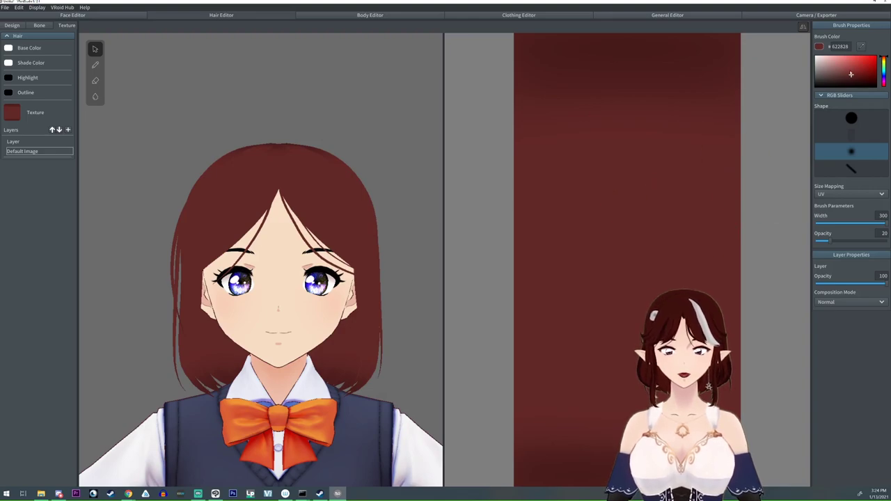
{"action": "mouse_move", "coordinate": [710, 207]}
{"action": "left_mouse_down"}
{"action": "mouse_move", "coordinate": [747, 243]}
{"action": "mouse_move", "coordinate": [505, 258]}
{"action": "mouse_move", "coordinate": [747, 219]}
{"action": "mouse_move", "coordinate": [506, 234]}
{"action": "mouse_move", "coordinate": [690, 278]}
{"action": "mouse_move", "coordinate": [545, 277]}
{"action": "mouse_move", "coordinate": [633, 208]}
{"action": "left_mouse_up"}
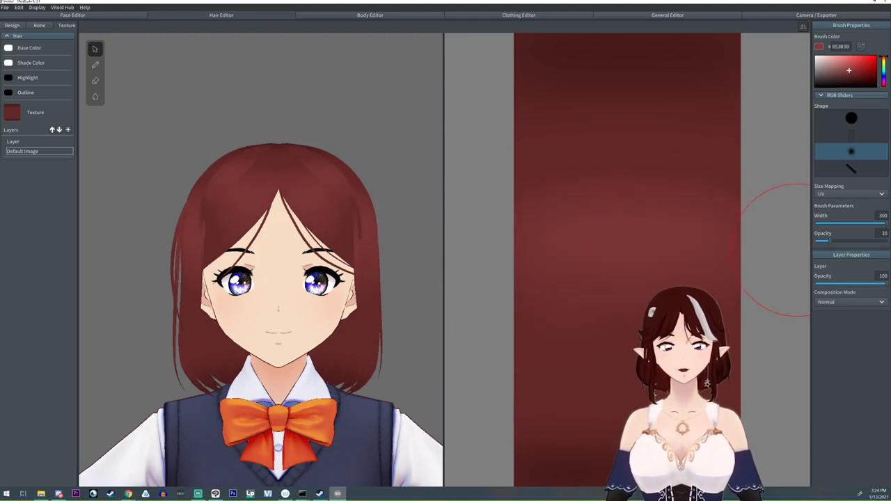
Step: On the empty layer above Default Image, paint mirrored #3A69E0 streaks along both side edges with the soft brush, width 91, opacity 86
{"action": "left_click", "coordinate": [20, 141]}
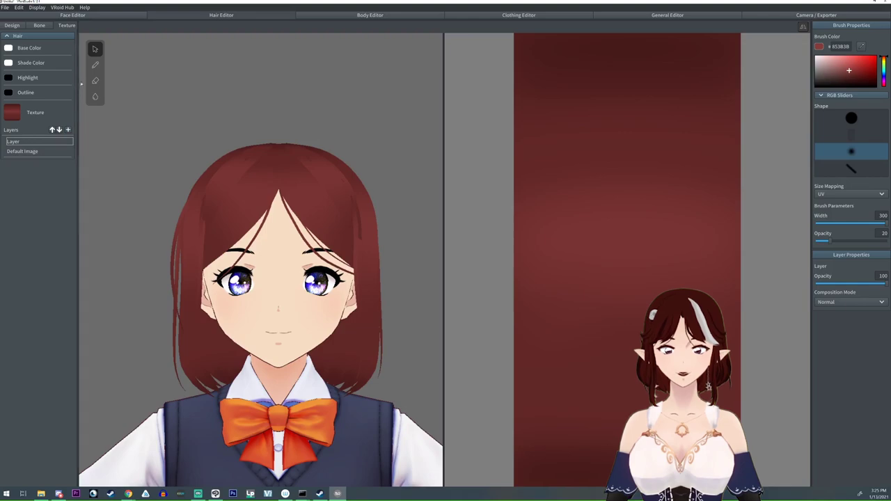
{"action": "left_click", "coordinate": [95, 66]}
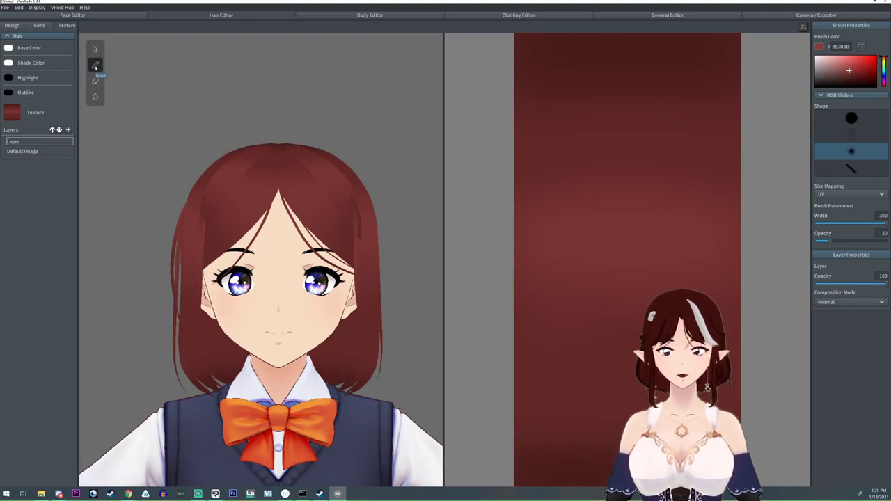
{"action": "left_click", "coordinate": [883, 75]}
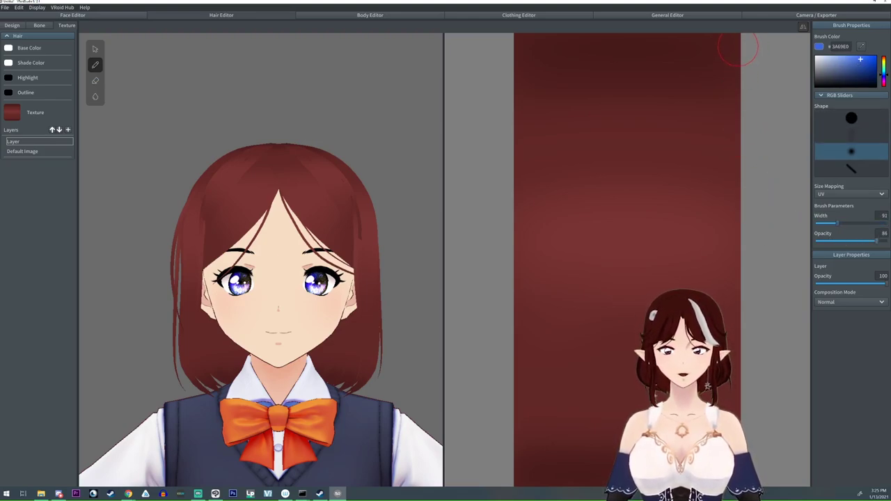
{"action": "mouse_move", "coordinate": [726, 63]}
{"action": "left_mouse_down"}
{"action": "mouse_move", "coordinate": [718, 194]}
{"action": "mouse_move", "coordinate": [730, 453]}
{"action": "left_mouse_up"}
{"action": "left_click_drag", "start_coordinate": [720, 77], "coordinate": [721, 480]}
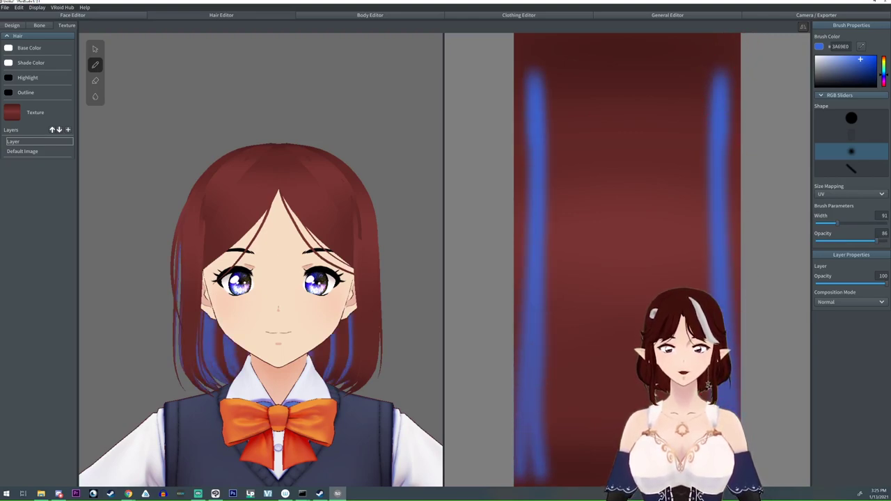
{"action": "mouse_move", "coordinate": [724, 348]}
{"action": "left_mouse_down"}
{"action": "mouse_move", "coordinate": [719, 479]}
{"action": "mouse_move", "coordinate": [725, 453]}
{"action": "left_mouse_up"}
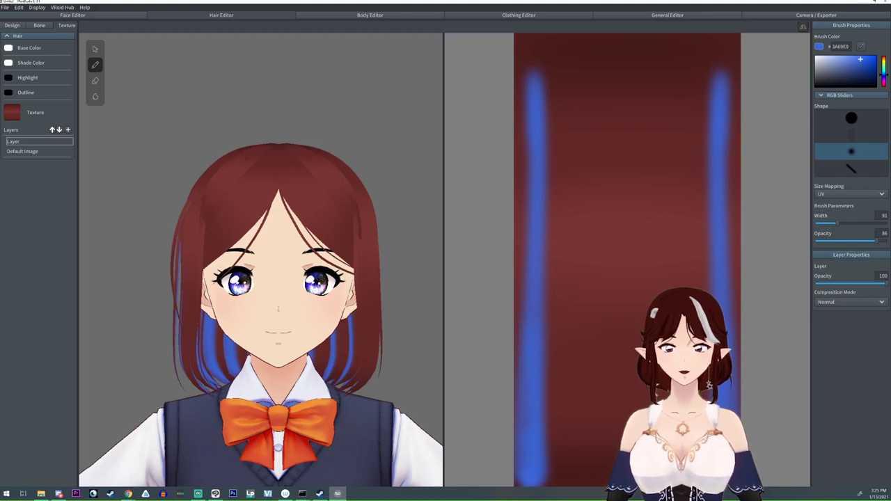
Step: Add mirrored soft blue streaks of varied length rising from the texture's lower end and hanging from its upper end
{"action": "left_click_drag", "start_coordinate": [678, 256], "coordinate": [695, 474]}
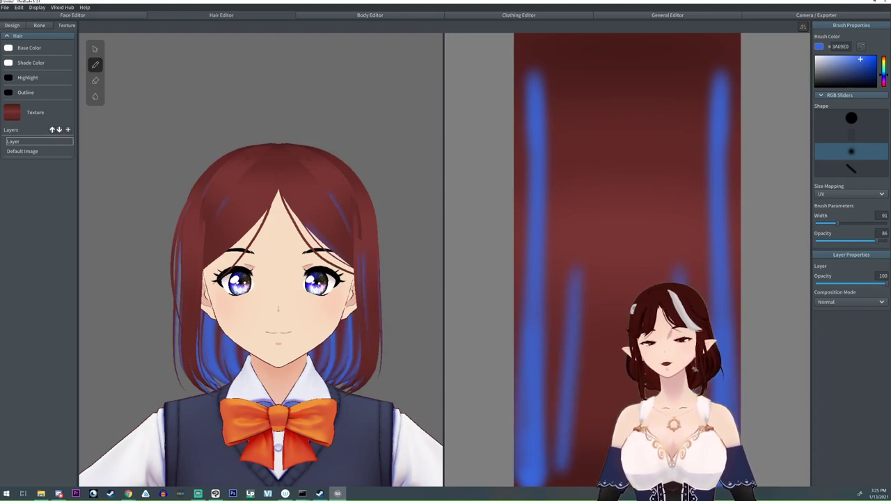
{"action": "scroll", "coordinate": [627, 260], "scroll_direction": "down", "scroll_amount": 1}
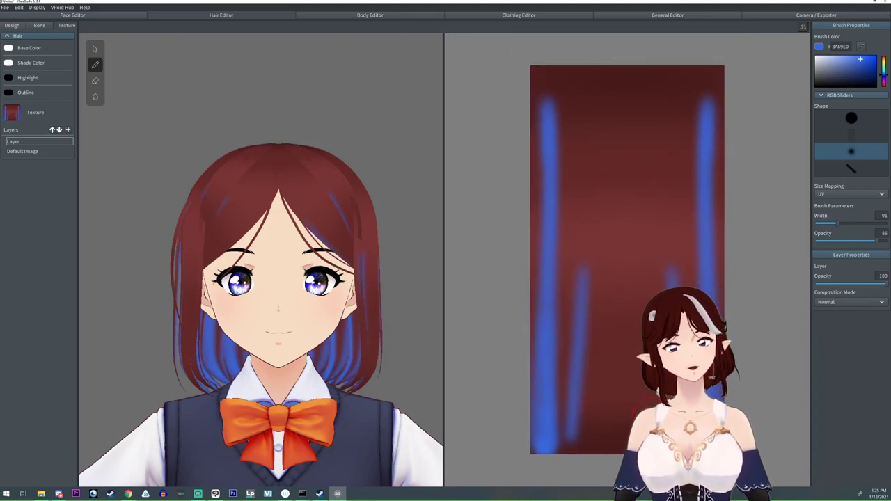
{"action": "mouse_move", "coordinate": [584, 275]}
{"action": "left_mouse_down"}
{"action": "mouse_move", "coordinate": [584, 401]}
{"action": "mouse_move", "coordinate": [573, 445]}
{"action": "mouse_move", "coordinate": [557, 441]}
{"action": "left_mouse_up"}
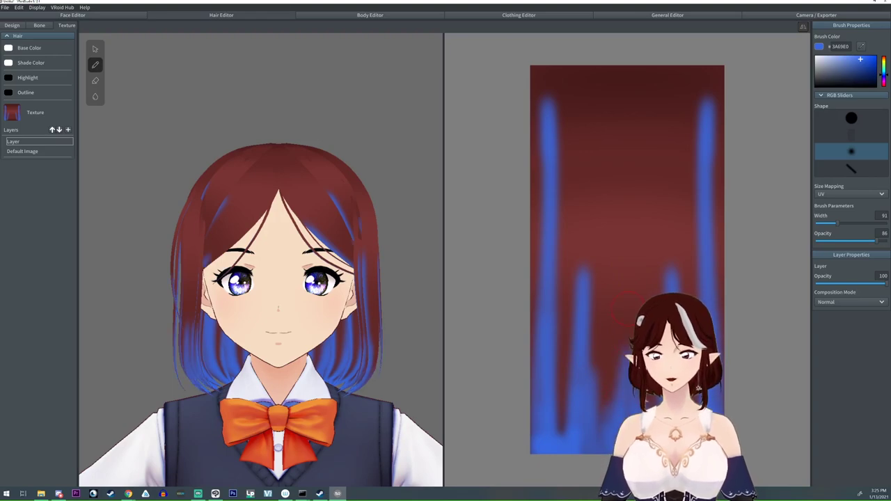
{"action": "left_click_drag", "start_coordinate": [662, 50], "coordinate": [665, 165]}
{"action": "left_click_drag", "start_coordinate": [673, 54], "coordinate": [661, 202]}
{"action": "left_click_drag", "start_coordinate": [627, 54], "coordinate": [636, 179]}
{"action": "left_click_drag", "start_coordinate": [707, 78], "coordinate": [704, 156]}
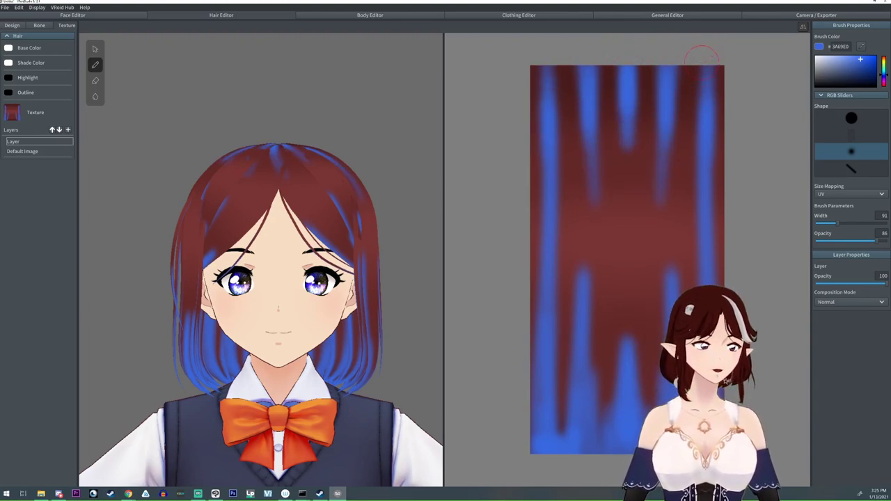
Step: Blend the soft streak layer with Linear Burn and set its opacity to 29
{"action": "left_click", "coordinate": [843, 302]}
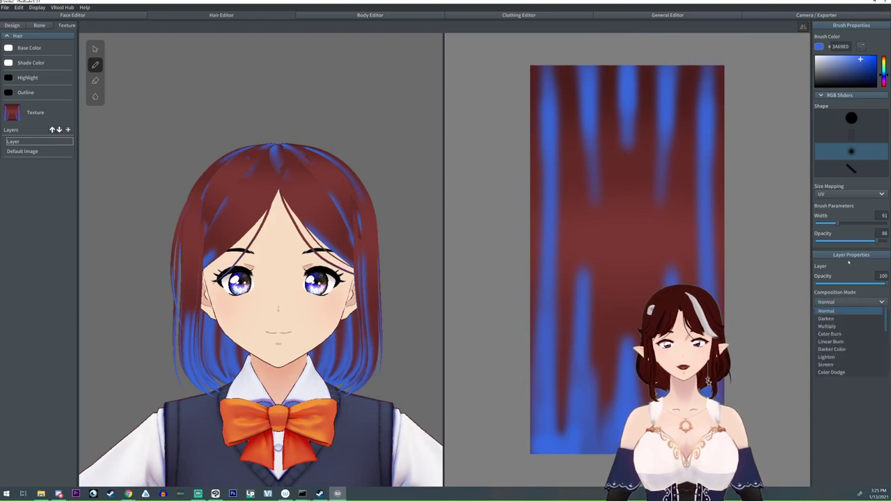
{"action": "left_click_drag", "start_coordinate": [854, 285], "coordinate": [837, 286]}
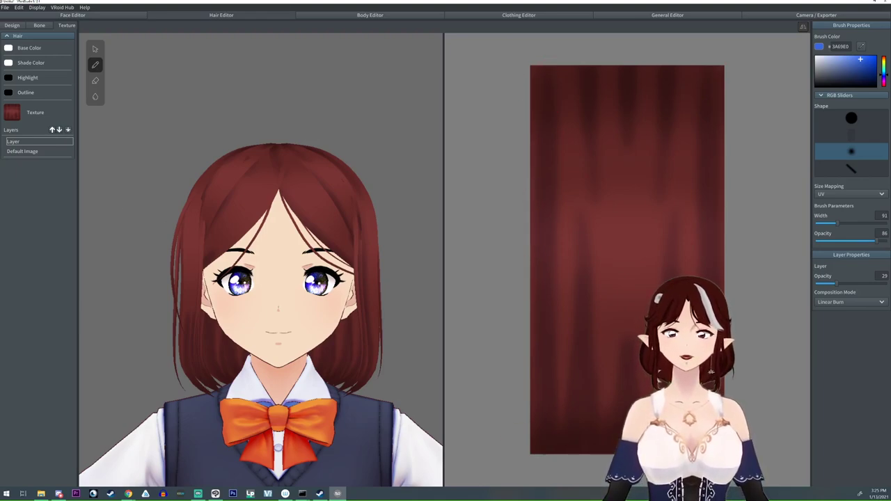
Step: Add a new texture layer on top, hide the soft streak layer, and make the new layer active
{"action": "left_click", "coordinate": [67, 130]}
{"action": "left_click", "coordinate": [25, 151]}
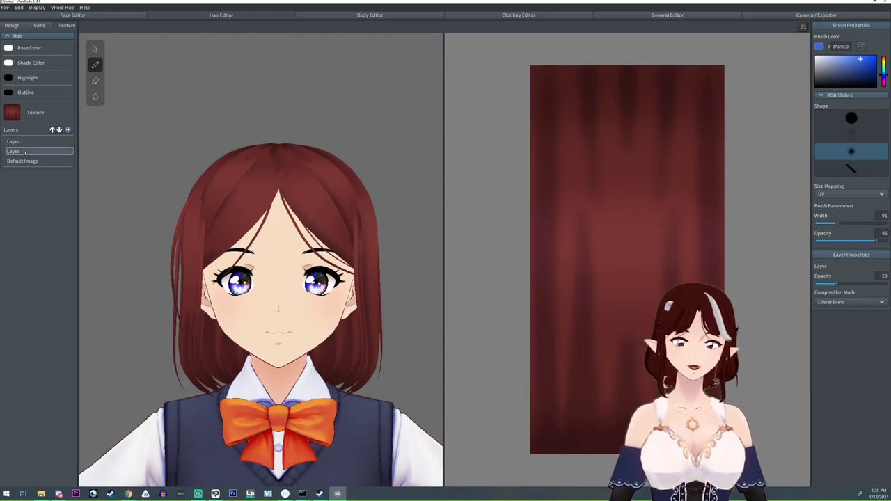
{"action": "right_click", "coordinate": [25, 152]}
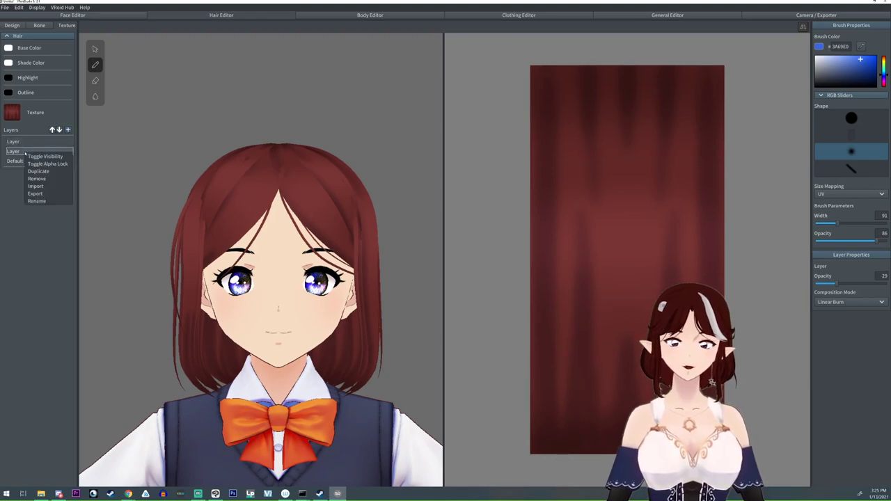
{"action": "left_click", "coordinate": [35, 157]}
{"action": "left_click", "coordinate": [31, 142]}
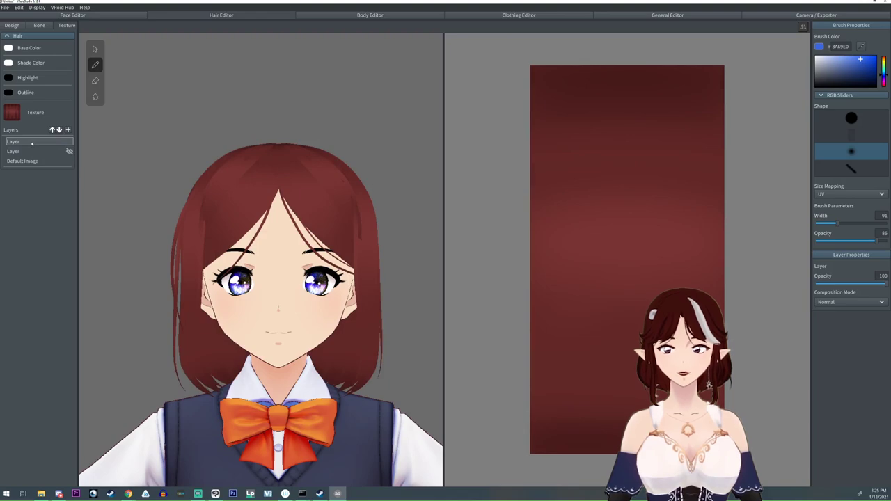
Step: With the solid round brush at width 56 and opacity 95, paint one long, tapered, unmirrored blue strand near the texture's right edge
{"action": "left_click", "coordinate": [851, 117]}
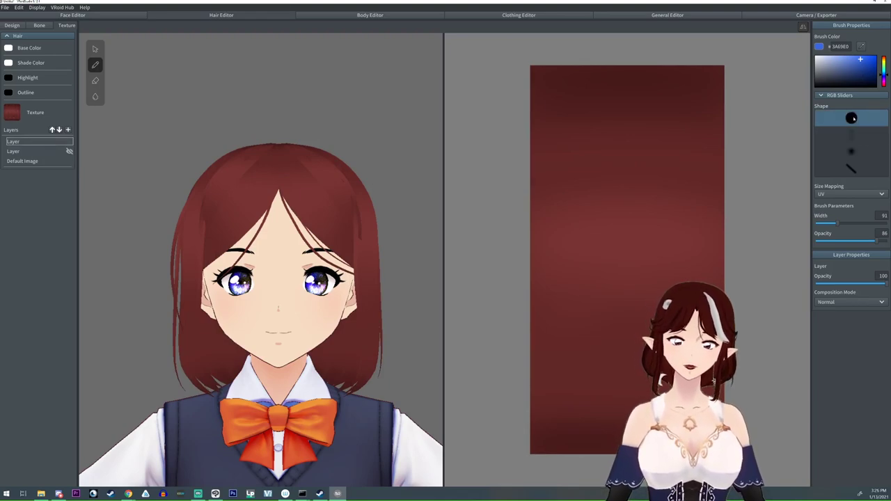
{"action": "left_click_drag", "start_coordinate": [876, 240], "coordinate": [884, 241]}
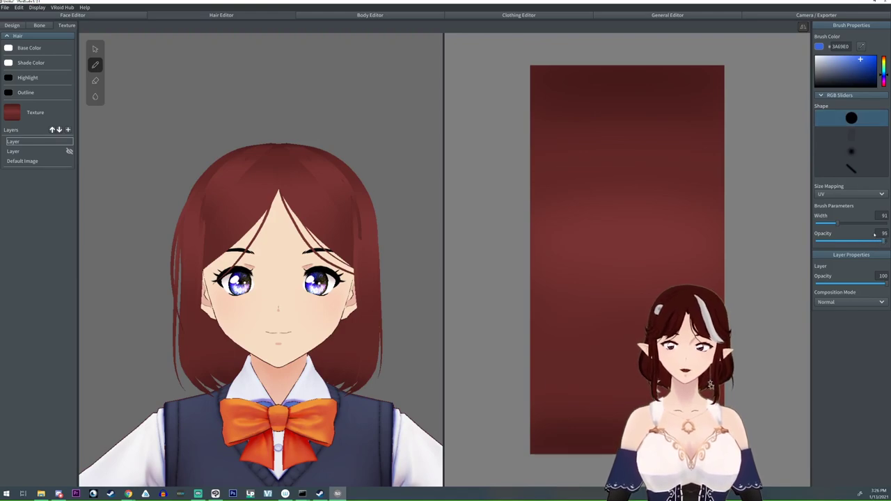
{"action": "left_click_drag", "start_coordinate": [837, 223], "coordinate": [827, 224]}
{"action": "left_click_drag", "start_coordinate": [716, 84], "coordinate": [717, 94]}
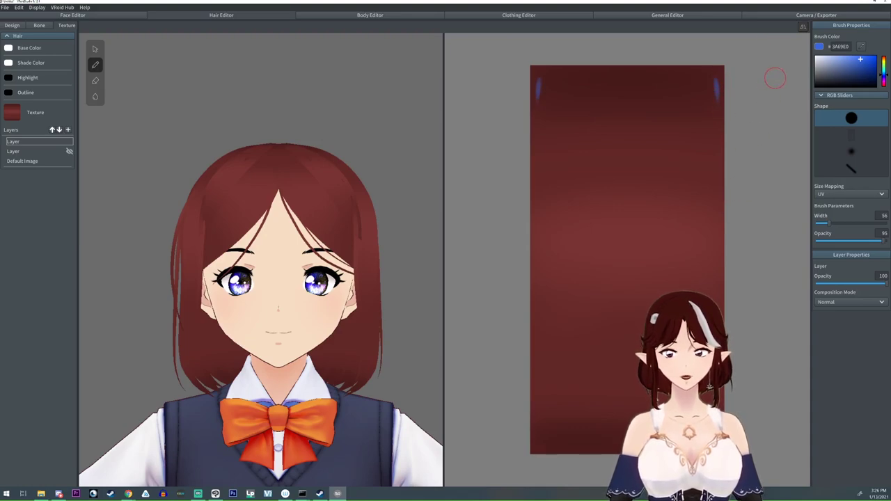
{"action": "key", "text": "ctrl+z"}
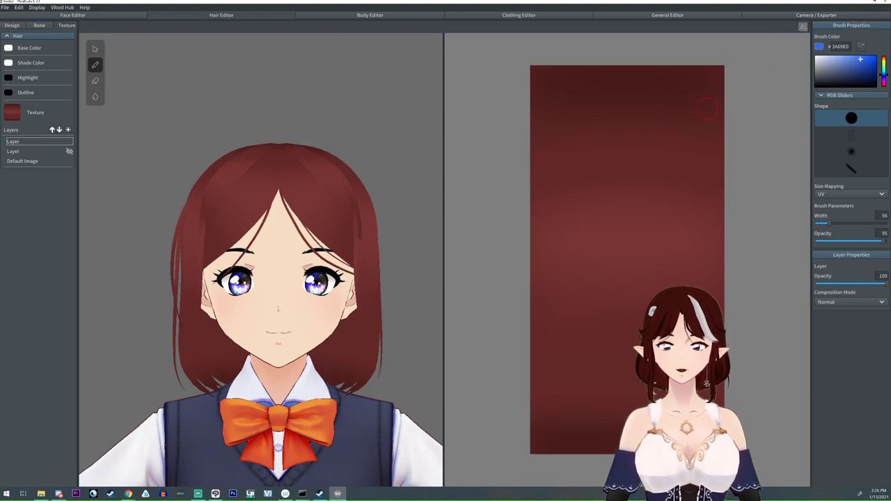
{"action": "left_click_drag", "start_coordinate": [705, 92], "coordinate": [718, 408]}
{"action": "left_click_drag", "start_coordinate": [699, 90], "coordinate": [702, 279]}
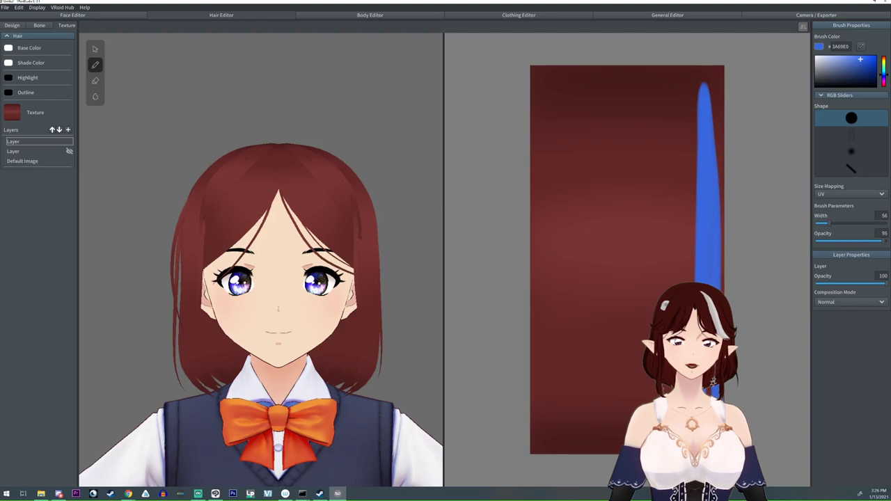
{"action": "left_click_drag", "start_coordinate": [702, 83], "coordinate": [704, 127]}
Step: Paint more pointed blue strands on the texture's right half, rising from the lower end and hanging from the upper end
{"action": "left_click_drag", "start_coordinate": [672, 190], "coordinate": [681, 289]}
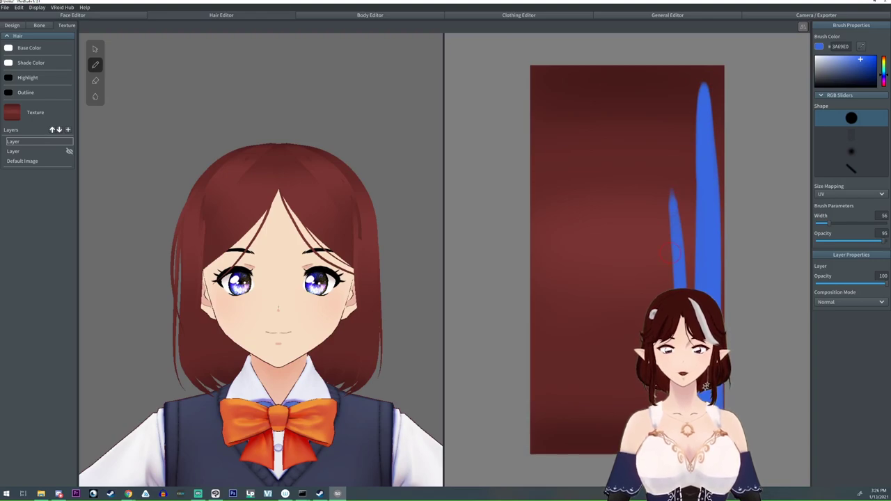
{"action": "left_click_drag", "start_coordinate": [671, 206], "coordinate": [665, 396]}
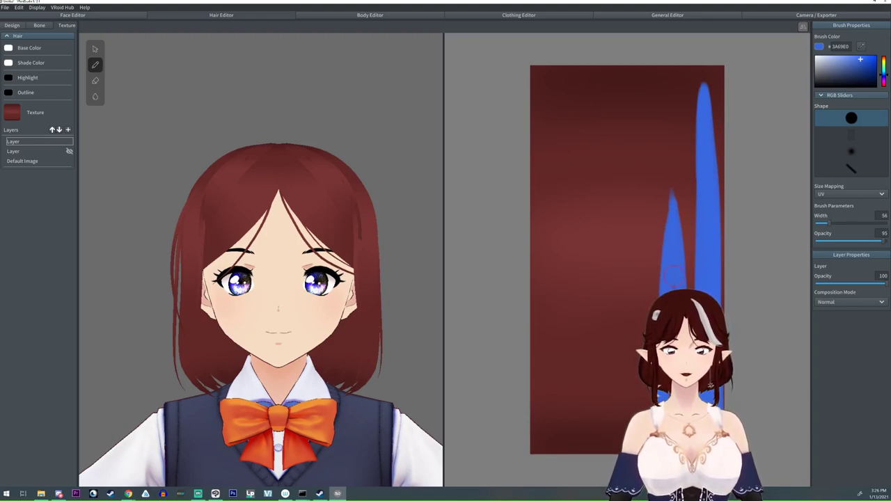
{"action": "left_click_drag", "start_coordinate": [670, 183], "coordinate": [665, 275]}
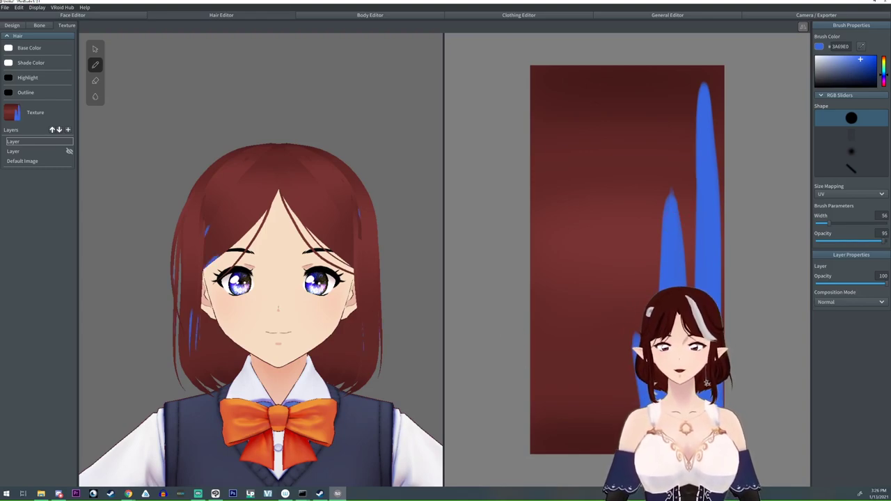
{"action": "mouse_move", "coordinate": [635, 46]}
{"action": "left_mouse_down"}
{"action": "mouse_move", "coordinate": [633, 143]}
{"action": "mouse_move", "coordinate": [645, 133]}
{"action": "mouse_move", "coordinate": [651, 84]}
{"action": "mouse_move", "coordinate": [636, 147]}
{"action": "left_mouse_up"}
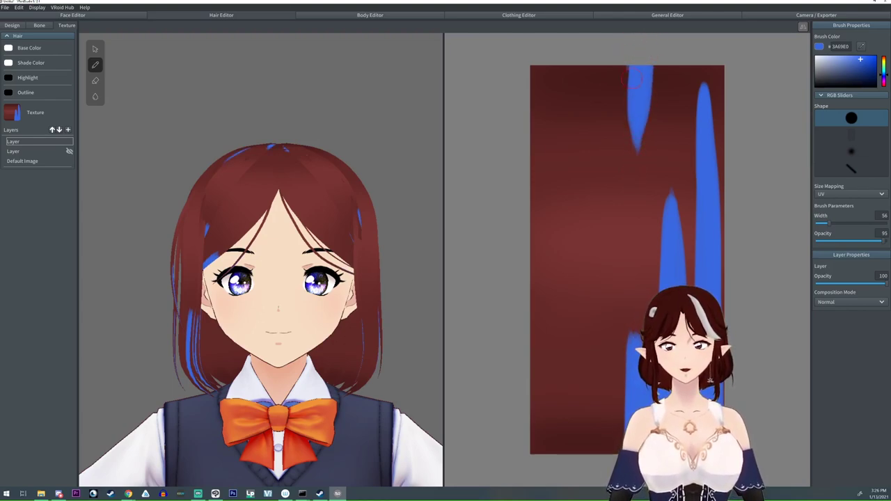
{"action": "mouse_move", "coordinate": [676, 46]}
{"action": "left_mouse_down"}
{"action": "mouse_move", "coordinate": [680, 108]}
{"action": "mouse_move", "coordinate": [686, 64]}
{"action": "left_mouse_up"}
{"action": "mouse_move", "coordinate": [680, 111]}
{"action": "left_mouse_down"}
{"action": "mouse_move", "coordinate": [683, 167]}
{"action": "mouse_move", "coordinate": [682, 143]}
{"action": "left_mouse_up"}
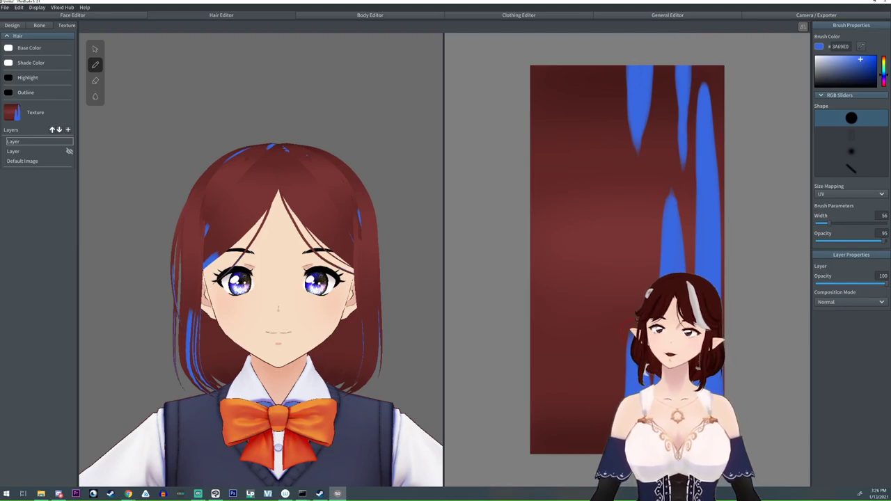
{"action": "left_click_drag", "start_coordinate": [603, 385], "coordinate": [607, 449]}
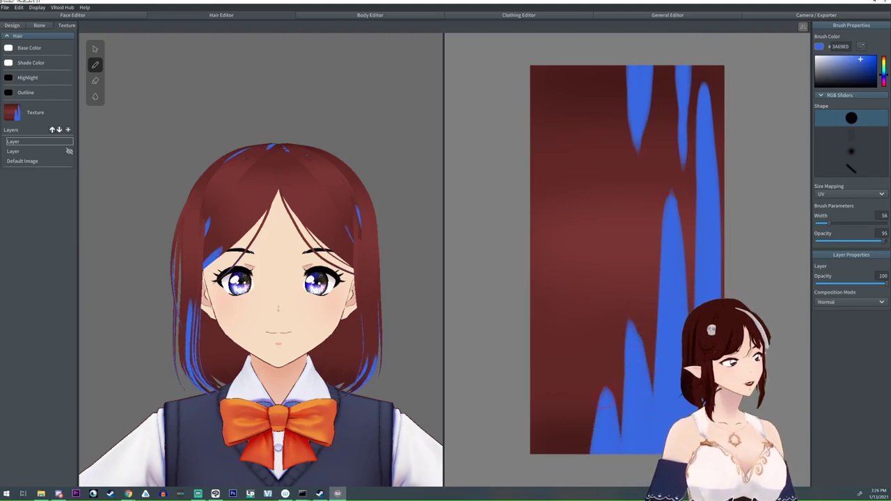
Step: Blend the hard-edged strand layer with Linear Burn and set its opacity to 39
{"action": "left_click", "coordinate": [849, 302]}
{"action": "left_click", "coordinate": [835, 339]}
{"action": "left_click_drag", "start_coordinate": [849, 284], "coordinate": [845, 286]}
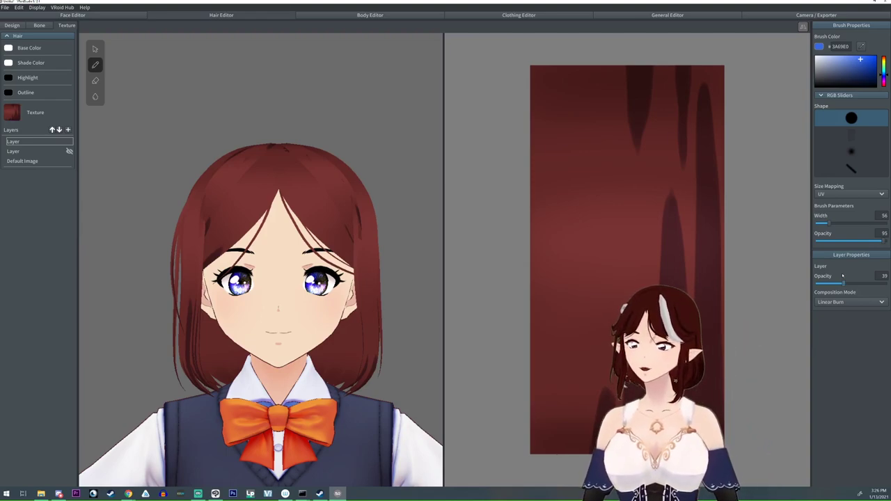
Step: Erase along the edges of the dark strands to make them thinner and sharpen their tips
{"action": "key", "text": "e"}
{"action": "left_click_drag", "start_coordinate": [668, 190], "coordinate": [653, 257]}
{"action": "left_click_drag", "start_coordinate": [679, 206], "coordinate": [683, 276]}
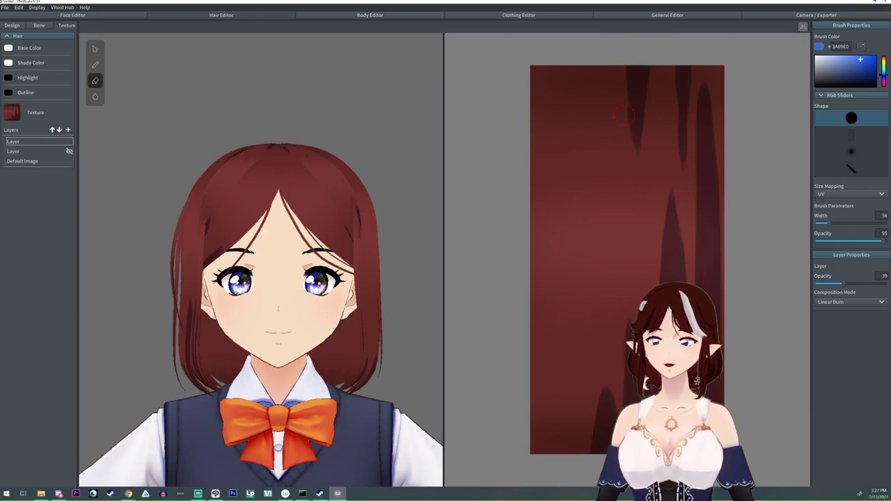
{"action": "mouse_move", "coordinate": [670, 61]}
{"action": "left_mouse_down"}
{"action": "mouse_move", "coordinate": [674, 160]}
{"action": "mouse_move", "coordinate": [693, 96]}
{"action": "mouse_move", "coordinate": [691, 163]}
{"action": "left_mouse_up"}
{"action": "left_click_drag", "start_coordinate": [717, 78], "coordinate": [730, 225]}
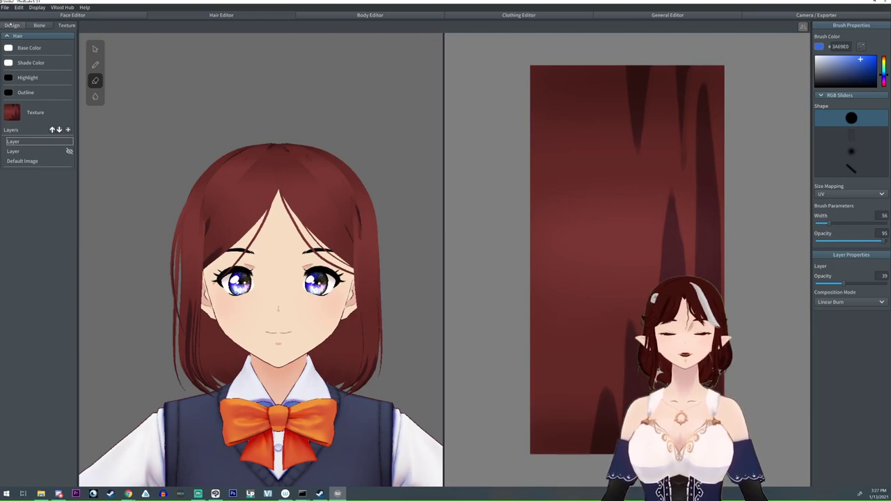
Step: Return to the hair design settings and duplicate the Base Hair material twice
{"action": "left_click", "coordinate": [23, 27]}
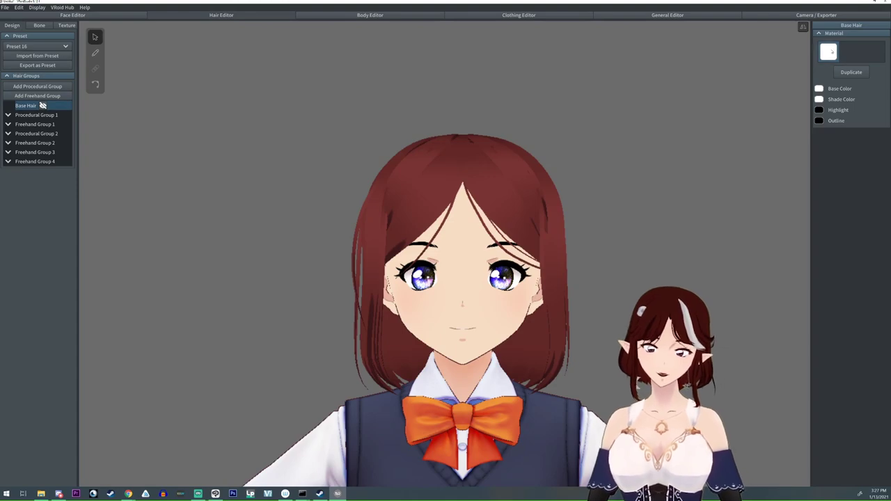
{"action": "left_click", "coordinate": [850, 72]}
{"action": "left_click", "coordinate": [851, 71]}
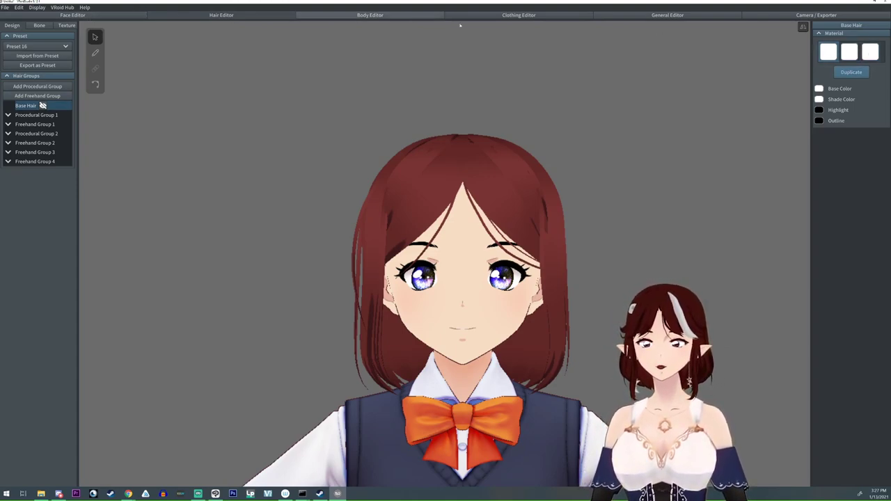
Step: Assign the third material to Base Hair and set its base color to grey #B6B6B6
{"action": "left_click", "coordinate": [873, 55]}
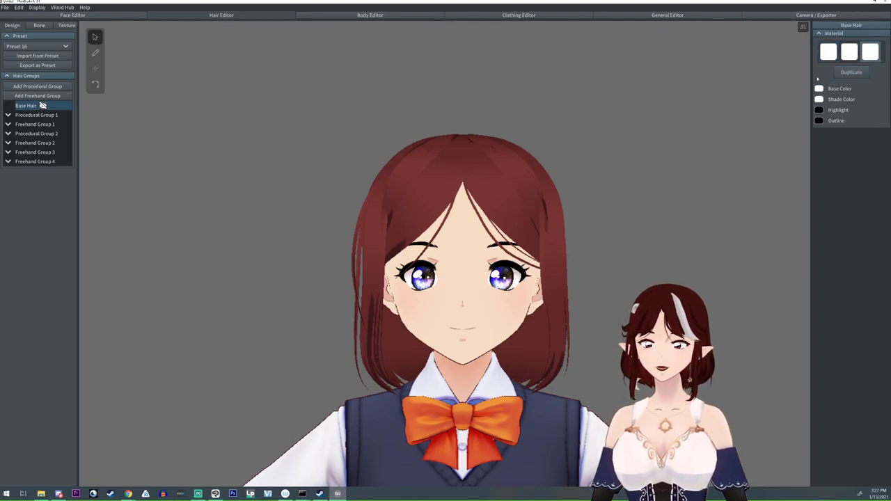
{"action": "left_click", "coordinate": [819, 89]}
{"action": "left_click", "coordinate": [739, 111]}
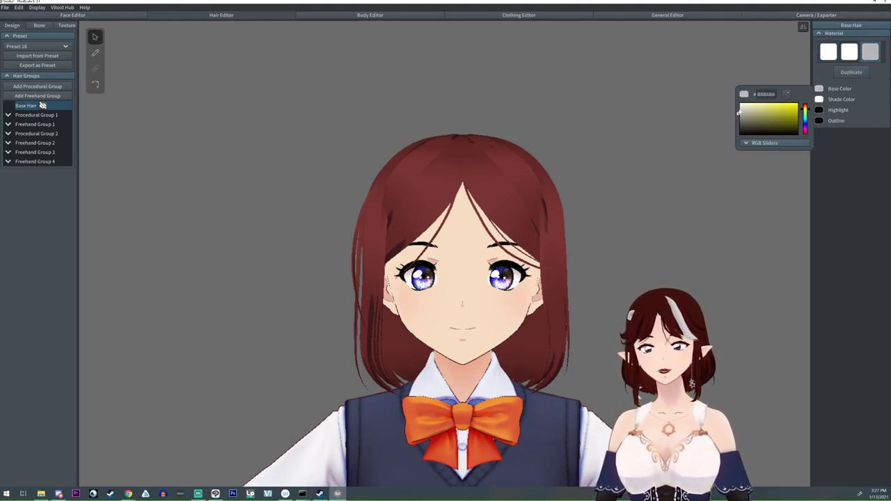
{"action": "left_click", "coordinate": [825, 39]}
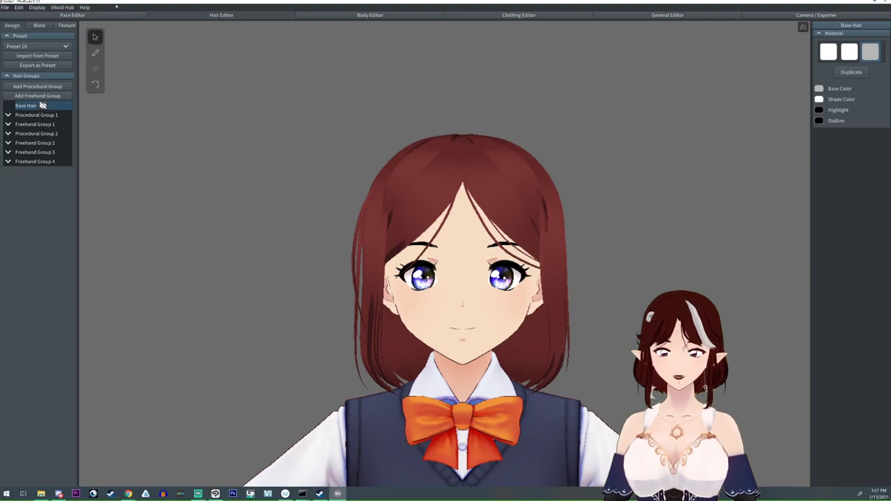
Step: Reopen hair texture editing and expand the second Hair material to show its colors and layers
{"action": "left_click", "coordinate": [64, 25]}
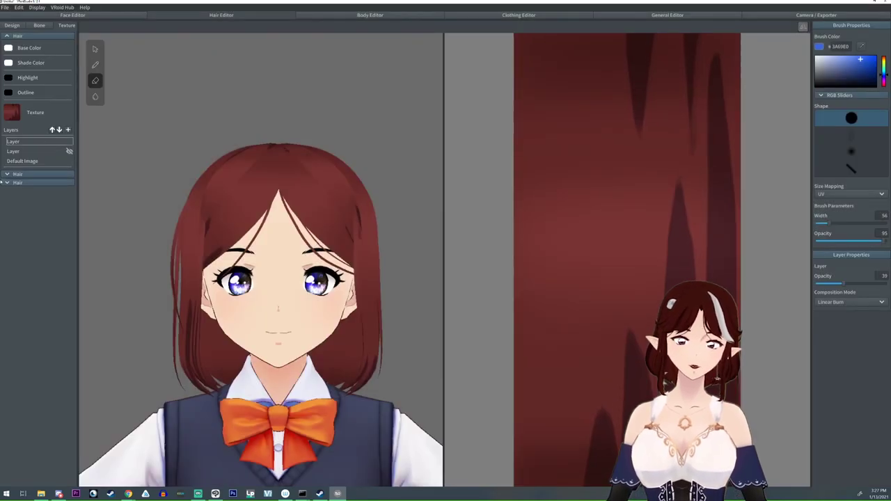
{"action": "left_click", "coordinate": [14, 174]}
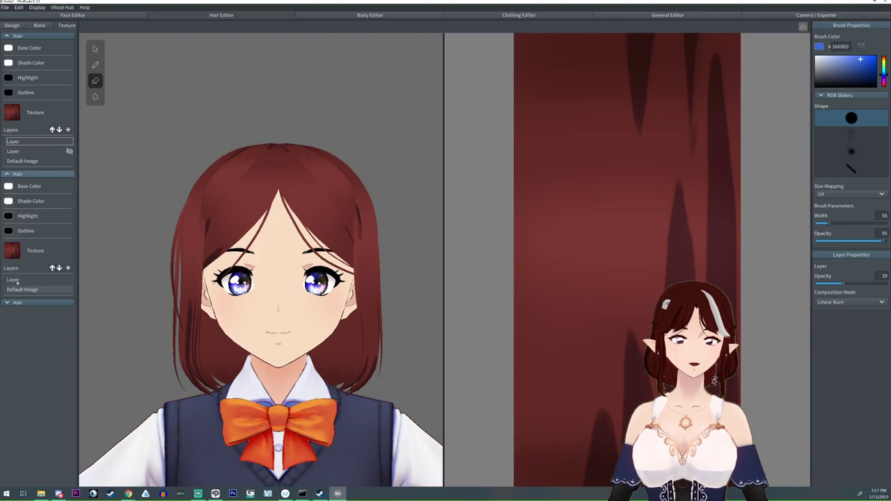
Step: Add another layer to the second Hair material's texture and select the topmost layer
{"action": "left_click", "coordinate": [17, 280]}
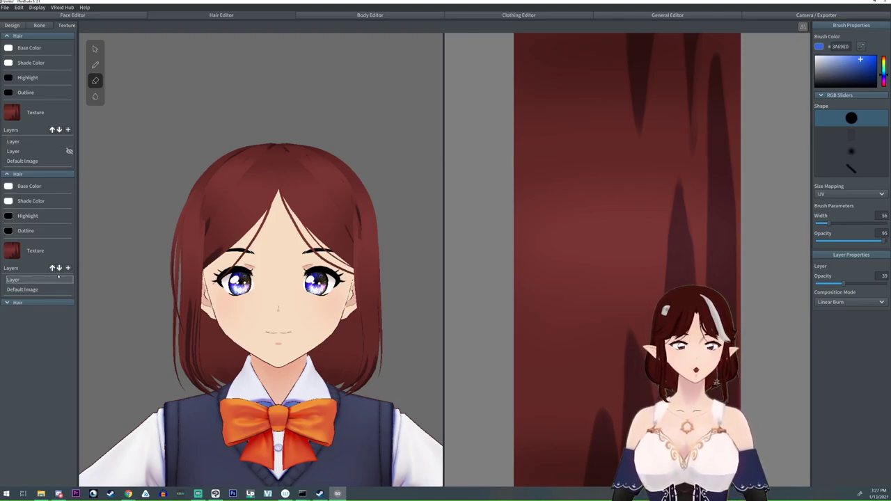
{"action": "left_click", "coordinate": [45, 281]}
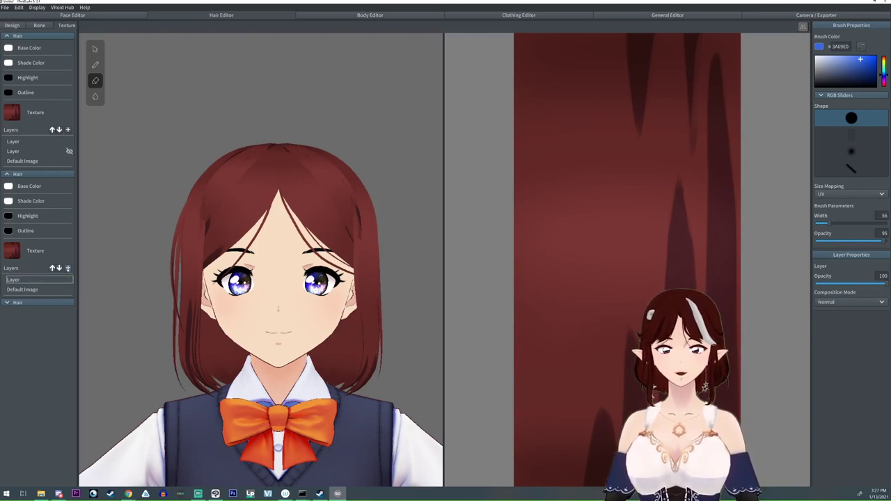
{"action": "left_click", "coordinate": [68, 268]}
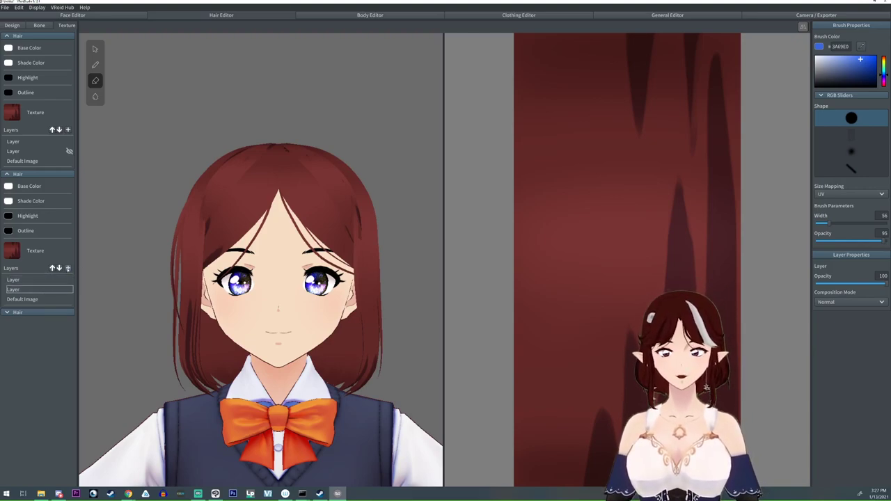
{"action": "left_click", "coordinate": [18, 280]}
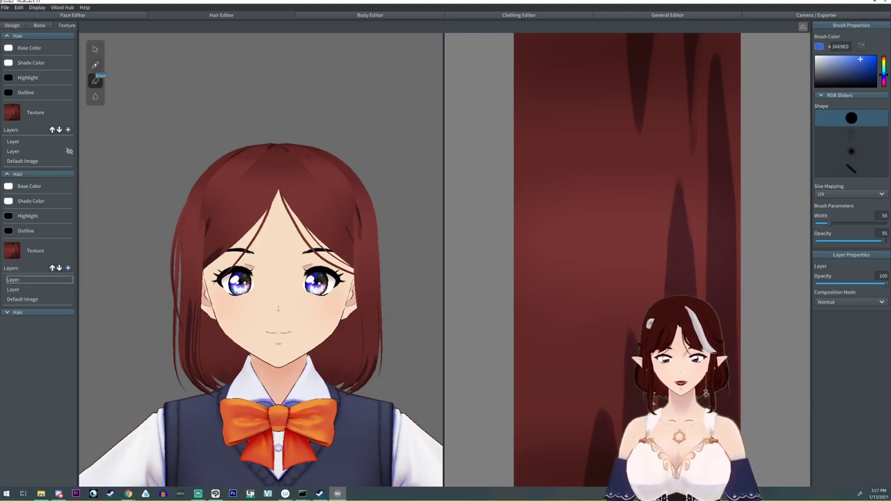
Step: Paint clusters of short vertical white #FFFFFF highlight strokes across the upper middle of the texture with a brush width of 24
{"action": "left_click", "coordinate": [95, 65]}
{"action": "left_click", "coordinate": [816, 56]}
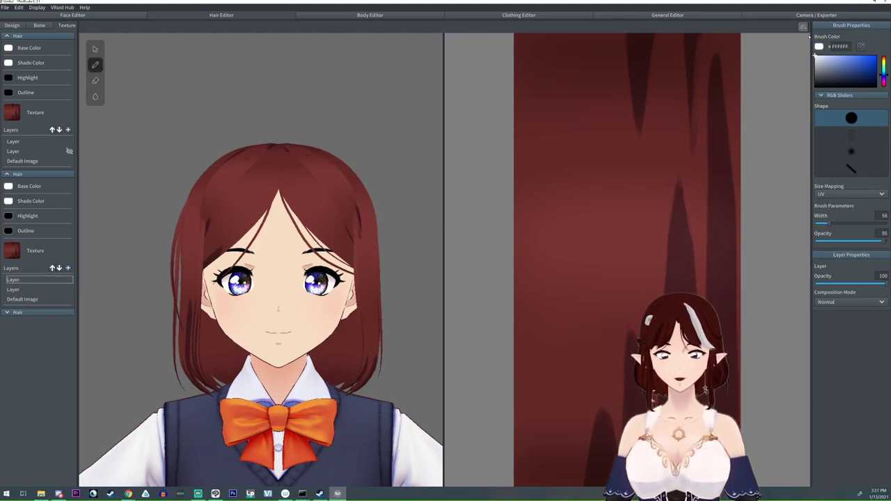
{"action": "left_click_drag", "start_coordinate": [826, 225], "coordinate": [819, 223]}
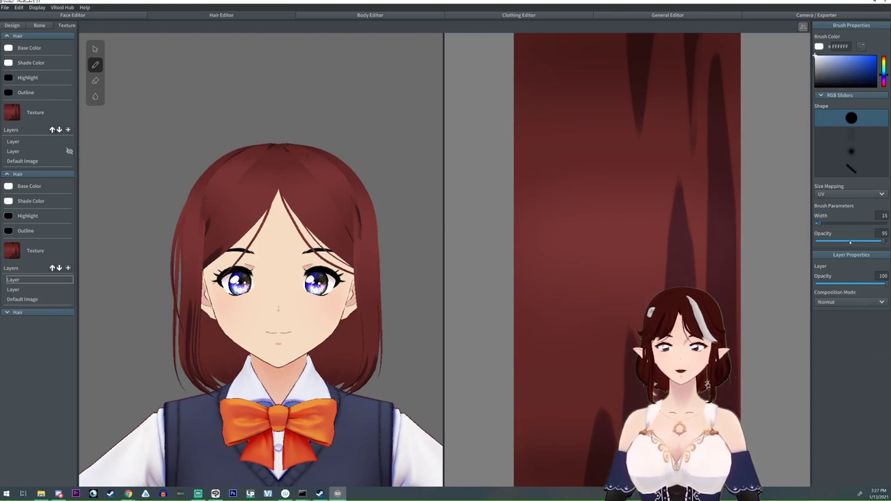
{"action": "left_click_drag", "start_coordinate": [820, 224], "coordinate": [822, 225]}
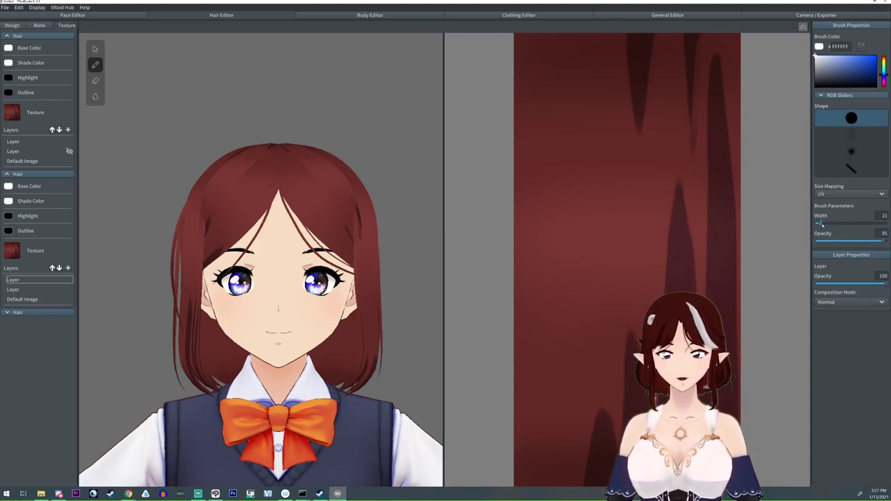
{"action": "mouse_move", "coordinate": [543, 159]}
{"action": "left_mouse_down"}
{"action": "mouse_move", "coordinate": [546, 207]}
{"action": "mouse_move", "coordinate": [564, 201]}
{"action": "left_mouse_up"}
{"action": "left_click_drag", "start_coordinate": [591, 145], "coordinate": [592, 216]}
{"action": "left_click_drag", "start_coordinate": [609, 172], "coordinate": [617, 220]}
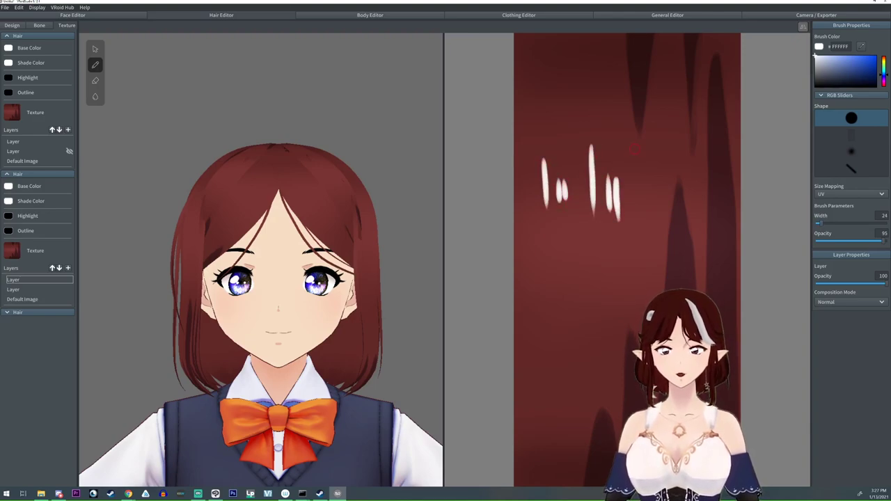
{"action": "left_click_drag", "start_coordinate": [634, 141], "coordinate": [635, 219]}
{"action": "left_click_drag", "start_coordinate": [647, 175], "coordinate": [647, 208]}
{"action": "left_click_drag", "start_coordinate": [655, 181], "coordinate": [654, 204]}
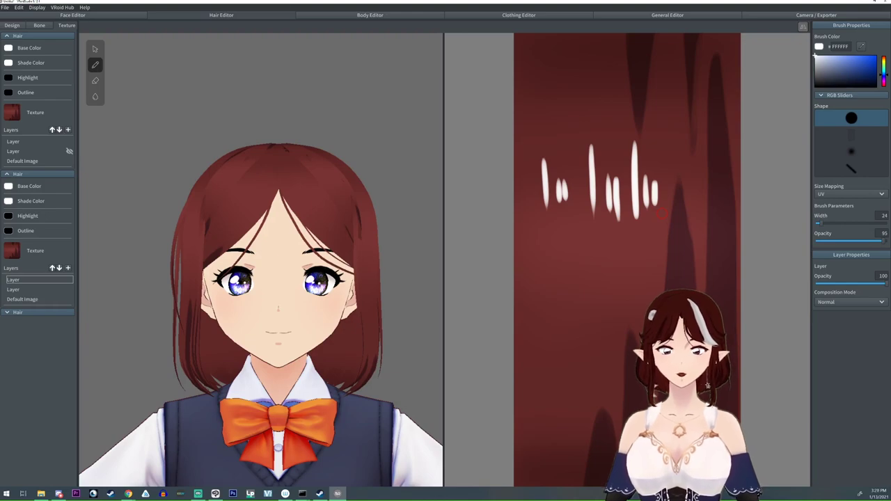
Step: Try the Screen, Color Dodge and Lighten composition modes on the highlight layer with its opacity lowered to 51
{"action": "left_click", "coordinate": [853, 302]}
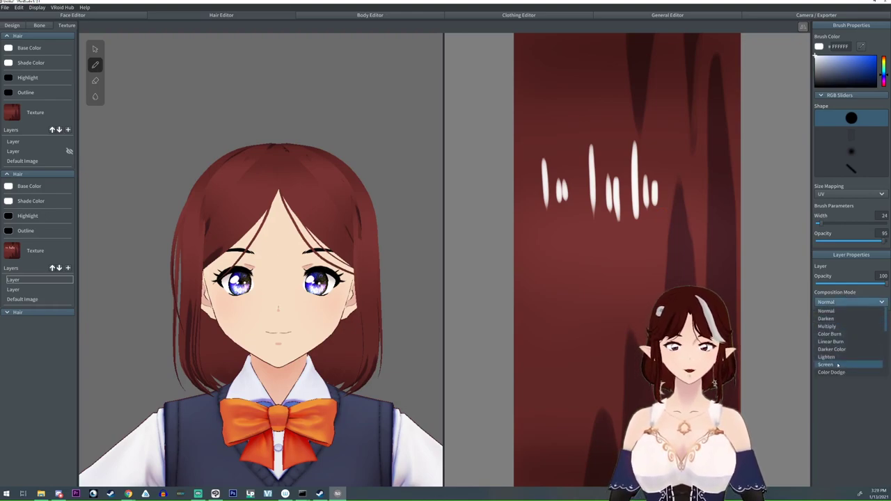
{"action": "left_click", "coordinate": [839, 372]}
{"action": "left_click", "coordinate": [845, 303]}
{"action": "left_click", "coordinate": [845, 307]}
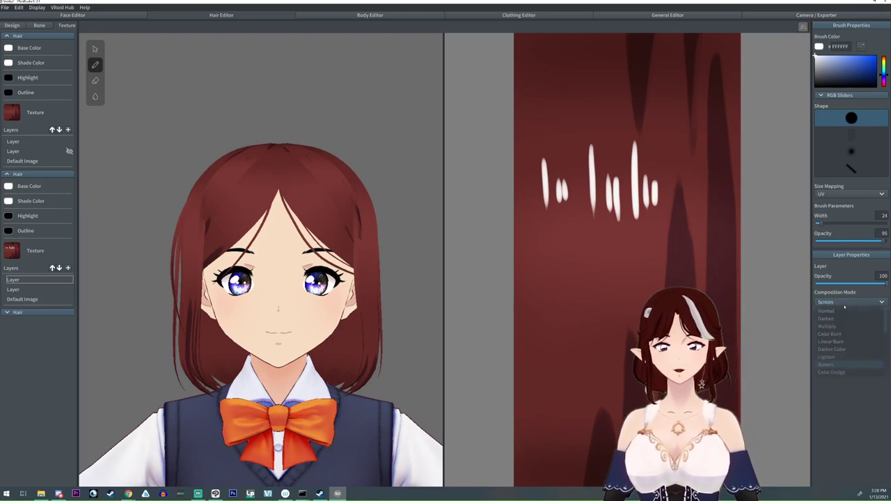
{"action": "left_click", "coordinate": [884, 284]}
{"action": "left_click_drag", "start_coordinate": [885, 284], "coordinate": [852, 285]}
{"action": "left_click", "coordinate": [845, 303]}
{"action": "left_click", "coordinate": [837, 349]}
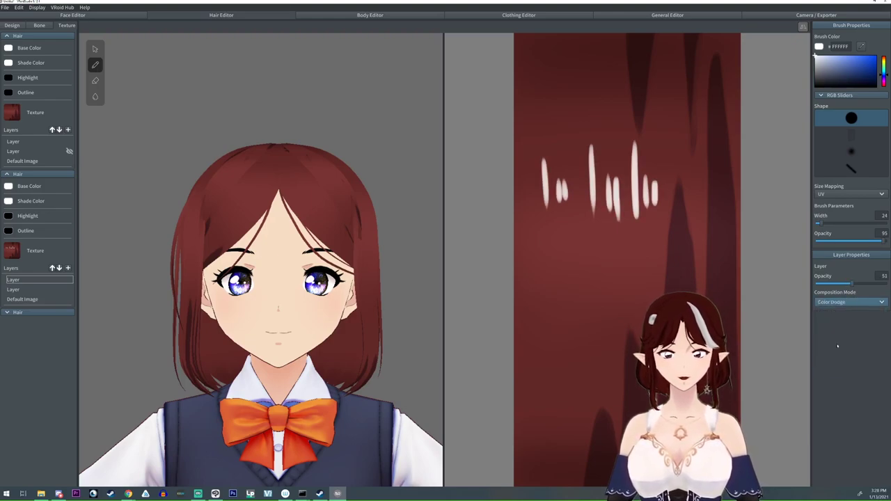
{"action": "left_click", "coordinate": [844, 303]}
{"action": "left_click", "coordinate": [840, 358]}
Step: Set the highlight layer's composition mode to Overlay and its opacity to 71
{"action": "left_click", "coordinate": [844, 302]}
{"action": "scroll", "coordinate": [845, 342], "scroll_direction": "down", "scroll_amount": 2}
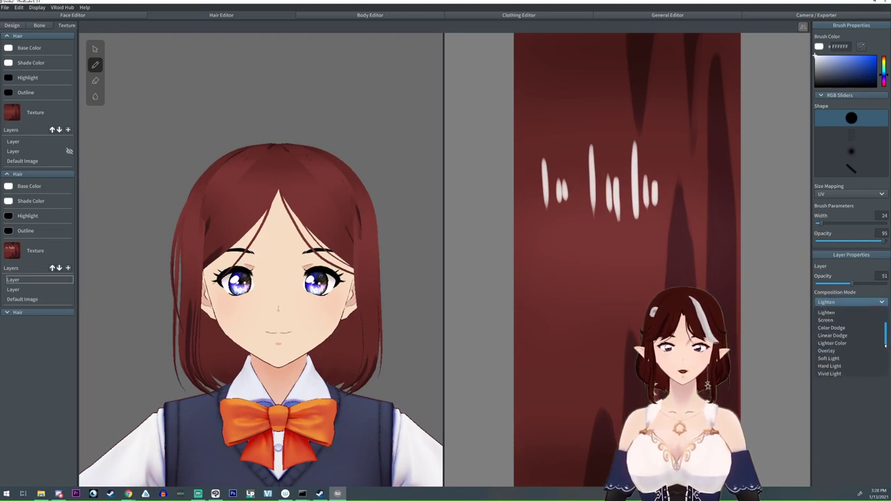
{"action": "left_click", "coordinate": [828, 353]}
{"action": "left_click_drag", "start_coordinate": [857, 287], "coordinate": [868, 285]}
{"action": "left_click", "coordinate": [858, 302]}
{"action": "scroll", "coordinate": [877, 348], "scroll_direction": "down", "scroll_amount": 5}
{"action": "left_click_drag", "start_coordinate": [886, 378], "coordinate": [889, 330]}
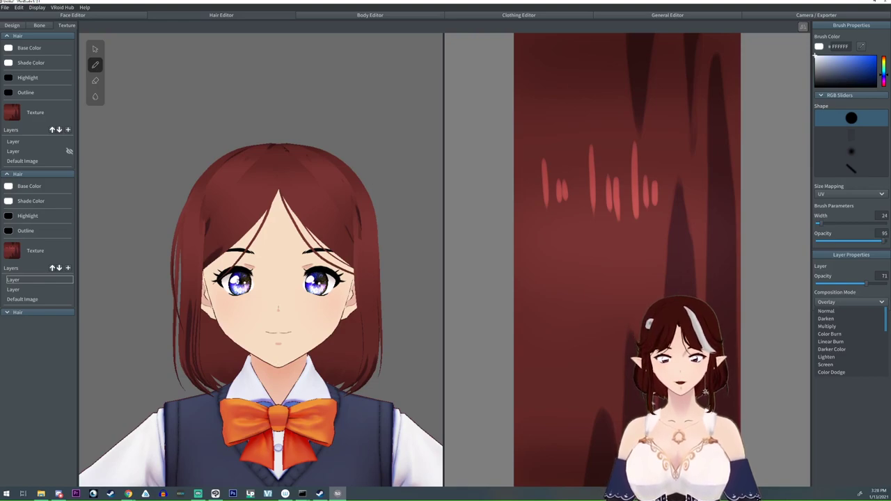
Step: Return to the hair design settings and give Procedural Group 1 texture width 1.000, highlight position 0.017 and offset 0.269
{"action": "left_click", "coordinate": [15, 27]}
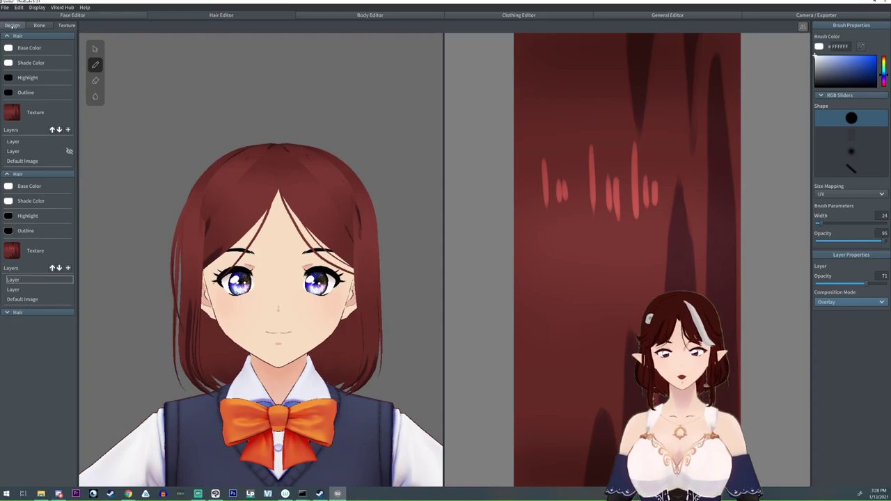
{"action": "left_click", "coordinate": [15, 27]}
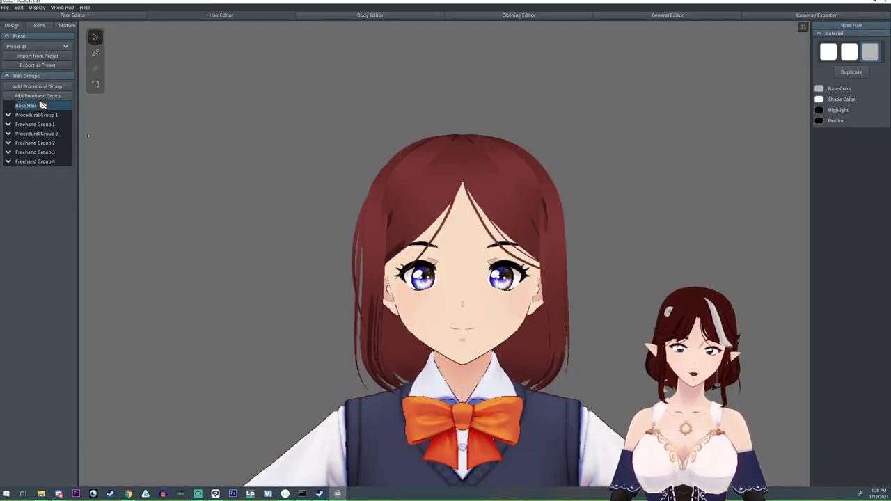
{"action": "right_click_drag", "start_coordinate": [231, 189], "coordinate": [269, 191]}
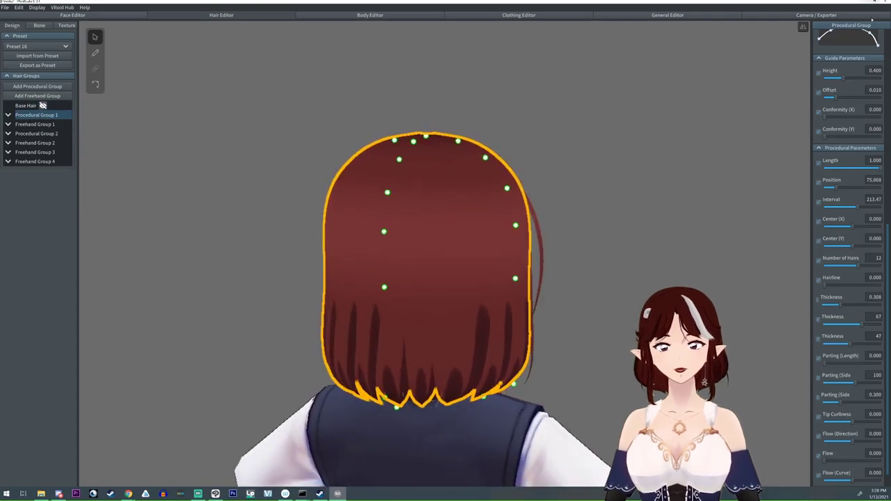
{"action": "scroll", "coordinate": [833, 39], "scroll_direction": "up", "scroll_amount": 10}
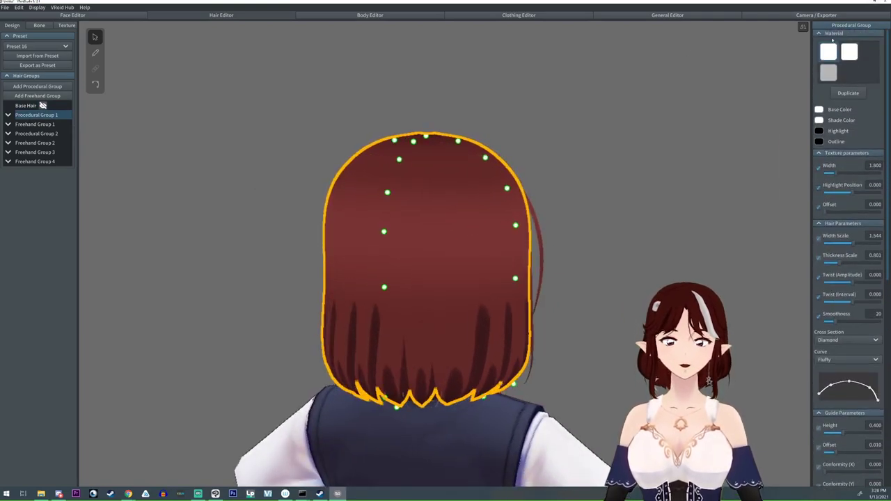
{"action": "left_click_drag", "start_coordinate": [836, 173], "coordinate": [810, 178]}
{"action": "right_click_drag", "start_coordinate": [570, 213], "coordinate": [576, 212]}
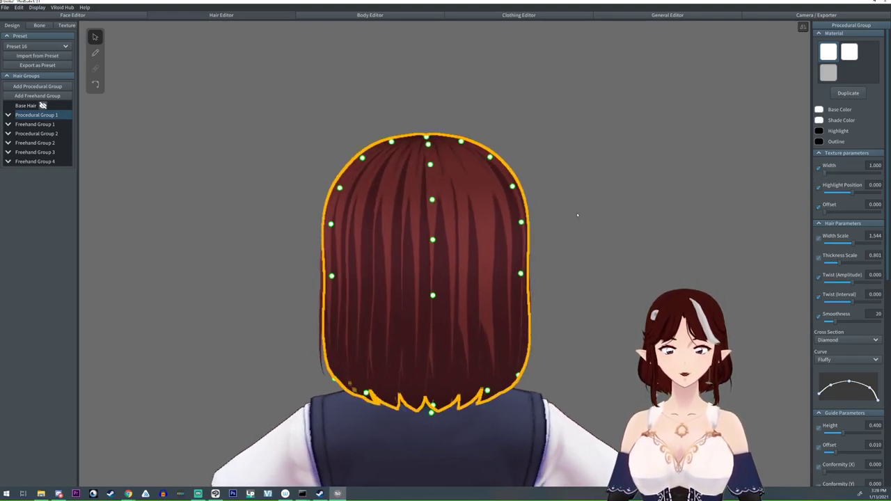
{"action": "left_click_drag", "start_coordinate": [841, 215], "coordinate": [855, 194]}
Step: Set the texture offset of the centre back strand to 0.665 and that of a nearby back strand to 0.578
{"action": "right_click_drag", "start_coordinate": [476, 219], "coordinate": [401, 215]}
{"action": "left_click", "coordinate": [449, 300]}
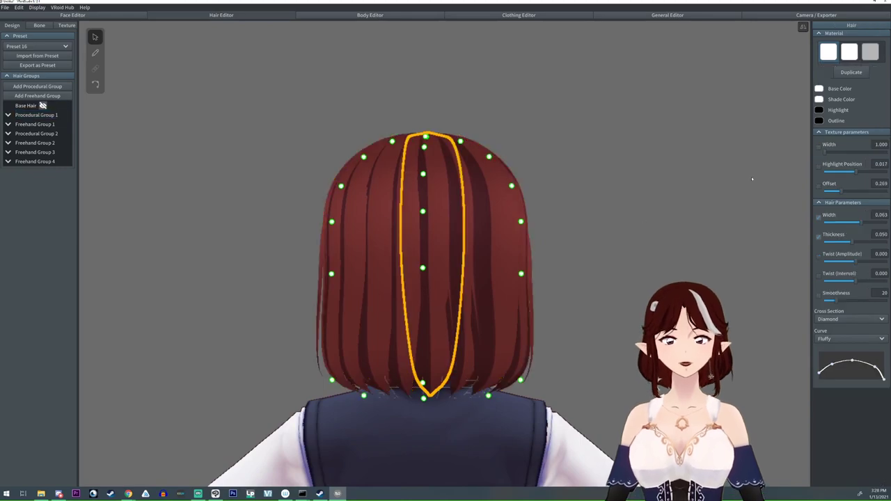
{"action": "left_click_drag", "start_coordinate": [843, 191], "coordinate": [864, 193]}
{"action": "left_click_drag", "start_coordinate": [870, 192], "coordinate": [867, 193]}
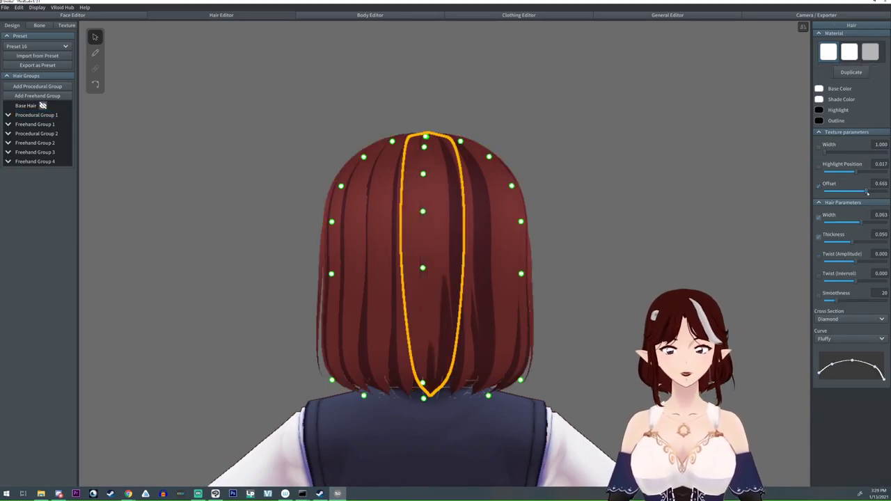
{"action": "right_click_drag", "start_coordinate": [475, 327], "coordinate": [461, 327]}
{"action": "left_click", "coordinate": [461, 327]}
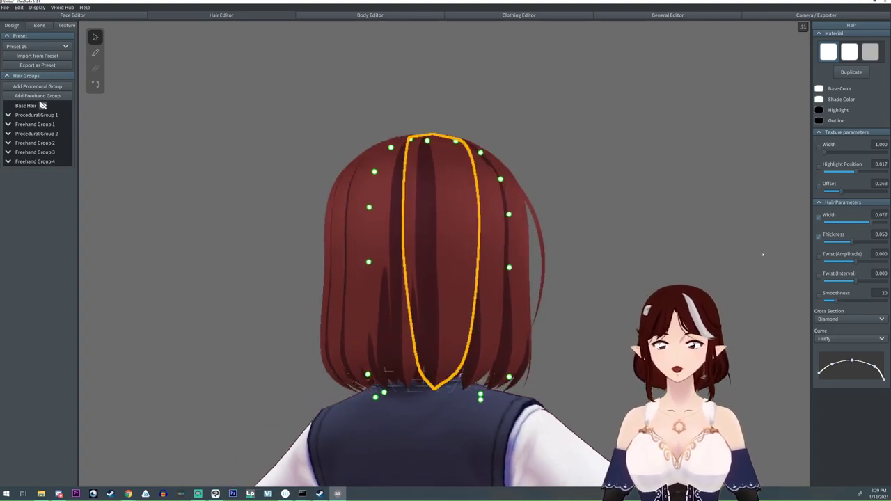
{"action": "left_click_drag", "start_coordinate": [844, 193], "coordinate": [861, 199]}
Step: Adjust the texture offset of individual strands around the character's right side, setting the one nearest the face to 0.276
{"action": "right_click_drag", "start_coordinate": [427, 258], "coordinate": [465, 320]}
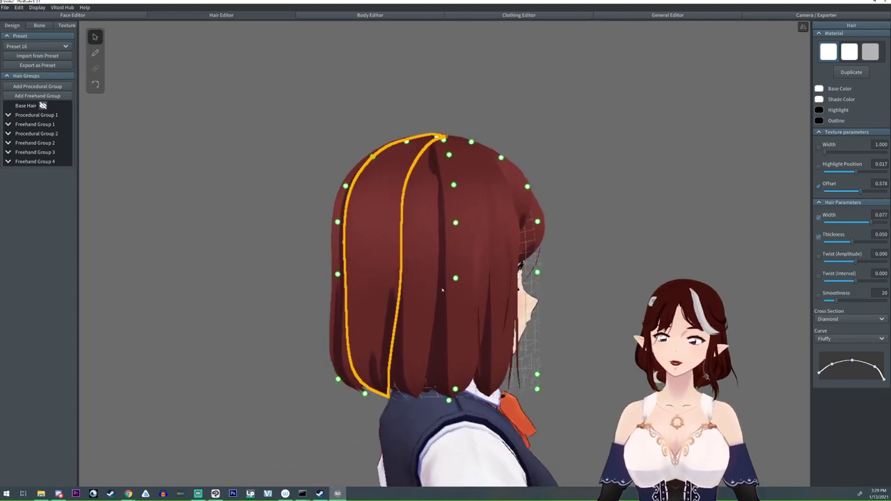
{"action": "left_click", "coordinate": [465, 320]}
{"action": "left_click_drag", "start_coordinate": [840, 190], "coordinate": [846, 191]}
{"action": "left_click", "coordinate": [385, 251]}
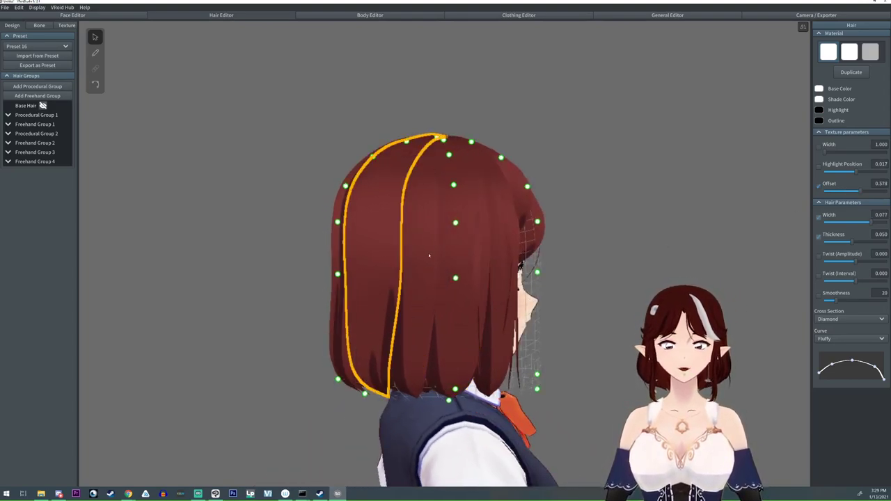
{"action": "right_click_drag", "start_coordinate": [387, 251], "coordinate": [430, 260]}
{"action": "left_click", "coordinate": [430, 260]}
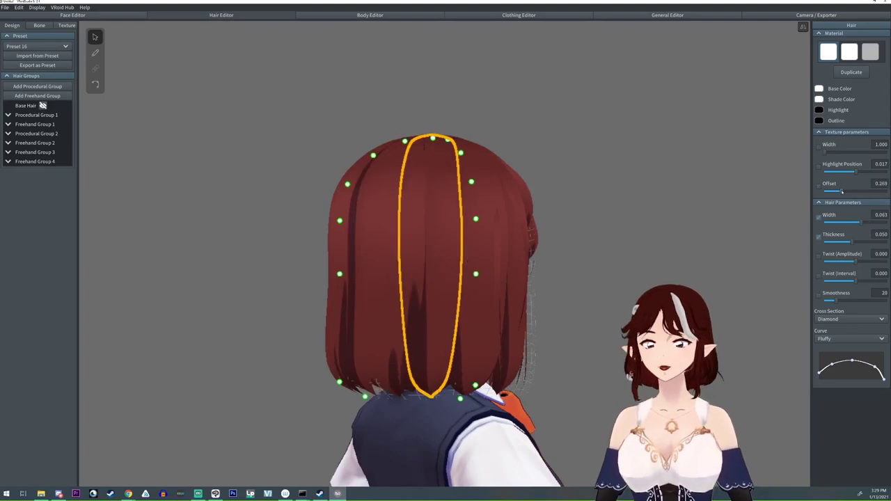
{"action": "right_click_drag", "start_coordinate": [500, 311], "coordinate": [436, 335]}
{"action": "left_click", "coordinate": [437, 335]}
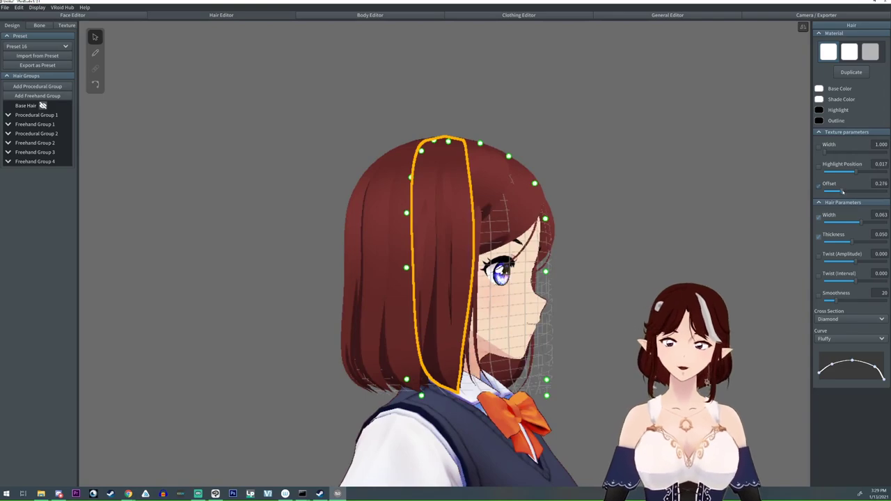
Step: Hide Freehand Groups 1 to 4 and Procedural Group 2, and select Procedural Group 1
{"action": "right_click_drag", "start_coordinate": [390, 252], "coordinate": [439, 264]}
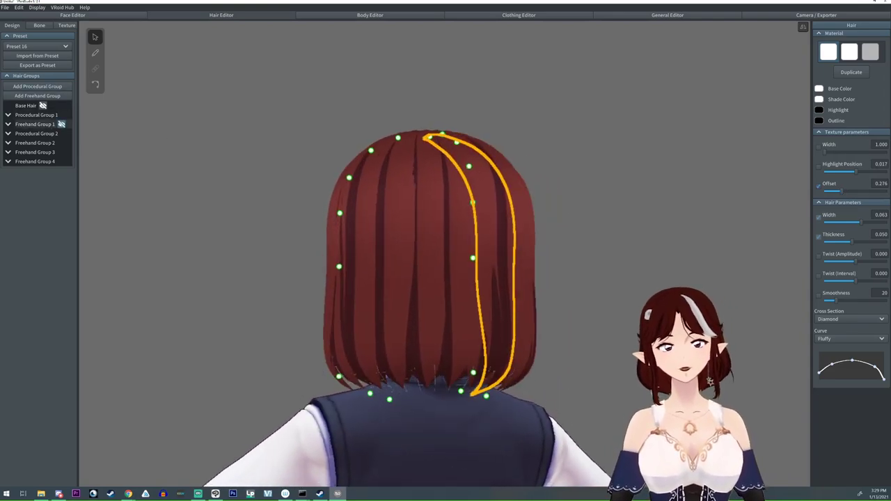
{"action": "left_click", "coordinate": [49, 133]}
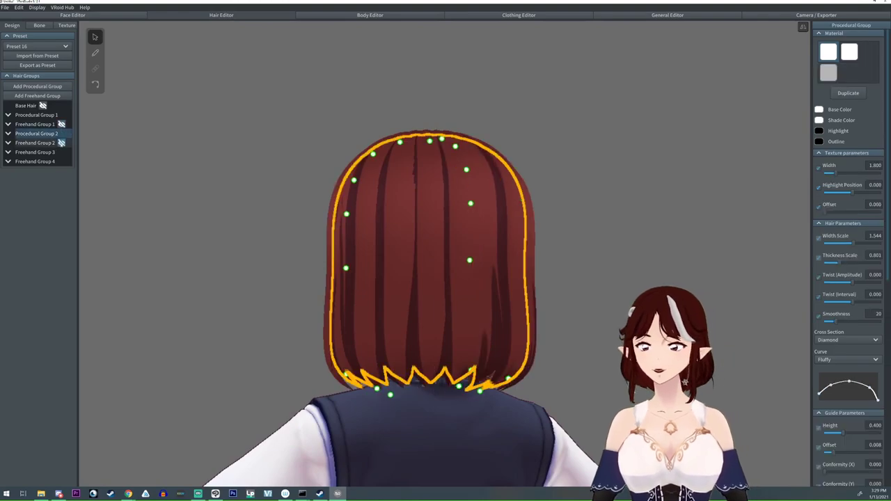
{"action": "left_click", "coordinate": [64, 133]}
{"action": "left_click", "coordinate": [36, 115]}
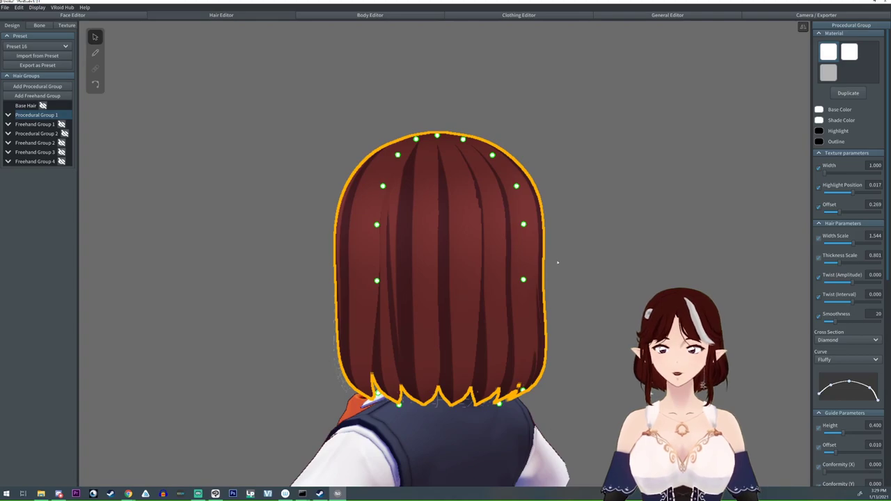
Step: Vary the texture offset strand by strand from the back to the character's left side, using values such as 0.578 and 0.886
{"action": "right_click_drag", "start_coordinate": [557, 263], "coordinate": [549, 261]}
{"action": "left_click_drag", "start_coordinate": [841, 191], "coordinate": [861, 192]}
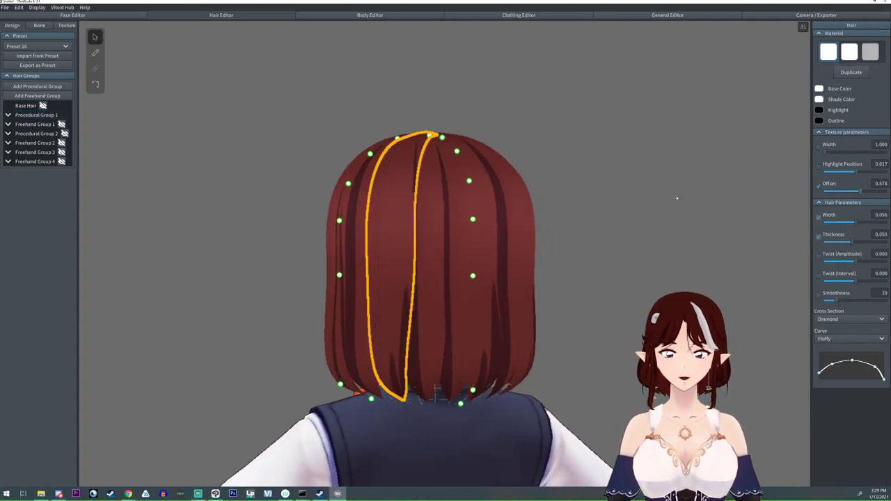
{"action": "right_click_drag", "start_coordinate": [359, 302], "coordinate": [375, 302]}
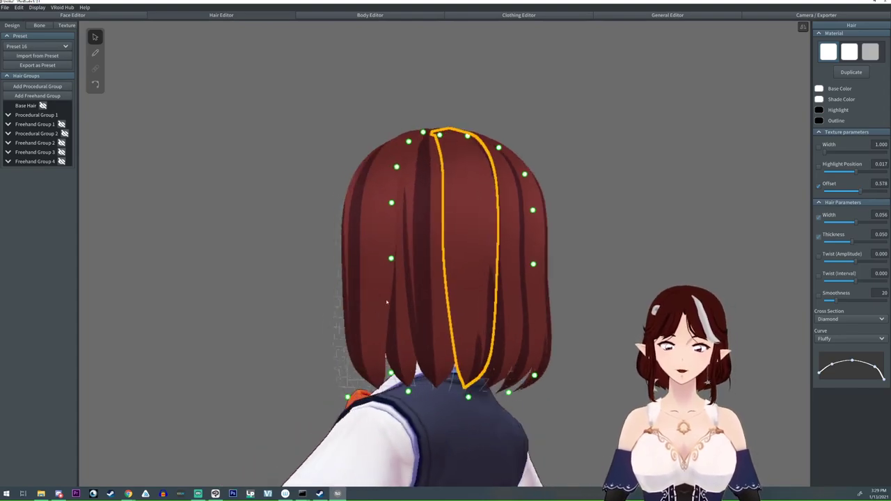
{"action": "key", "text": "ctrl+z"}
{"action": "left_click_drag", "start_coordinate": [847, 194], "coordinate": [880, 202]}
{"action": "left_click", "coordinate": [401, 357]}
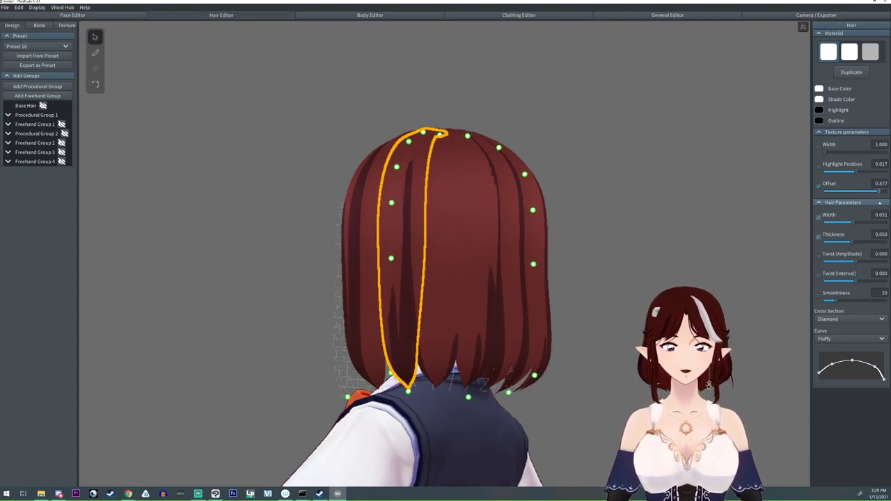
{"action": "right_click_drag", "start_coordinate": [572, 382], "coordinate": [630, 382]}
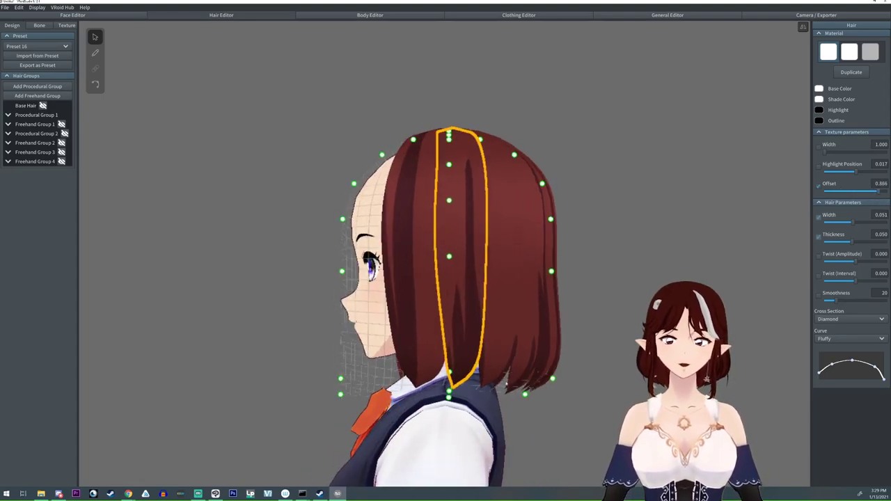
{"action": "left_click", "coordinate": [432, 369]}
{"action": "left_click_drag", "start_coordinate": [845, 192], "coordinate": [877, 200]}
Step: Select the whole Procedural Group 1 and examine its hair from the front
{"action": "right_click_drag", "start_coordinate": [684, 206], "coordinate": [635, 212]}
{"action": "left_click", "coordinate": [661, 207]}
{"action": "left_click", "coordinate": [41, 115]}
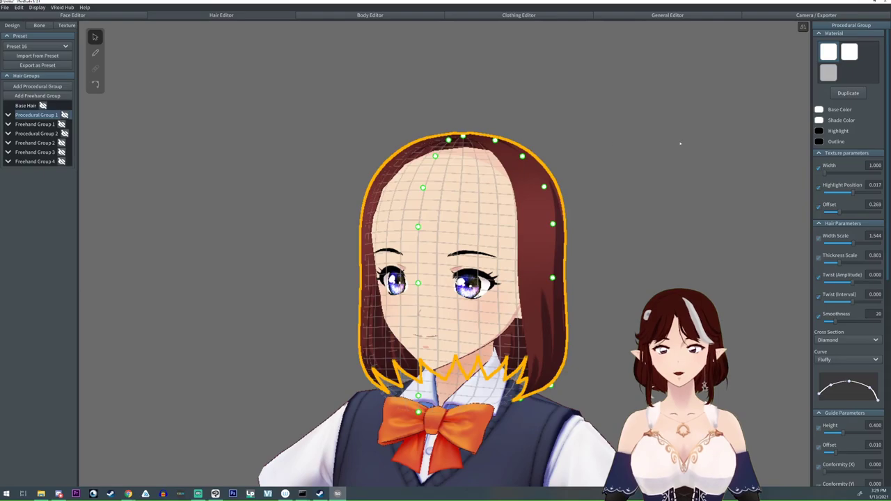
{"action": "right_click_drag", "start_coordinate": [737, 184], "coordinate": [759, 188]}
{"action": "right_click_drag", "start_coordinate": [577, 178], "coordinate": [507, 171]}
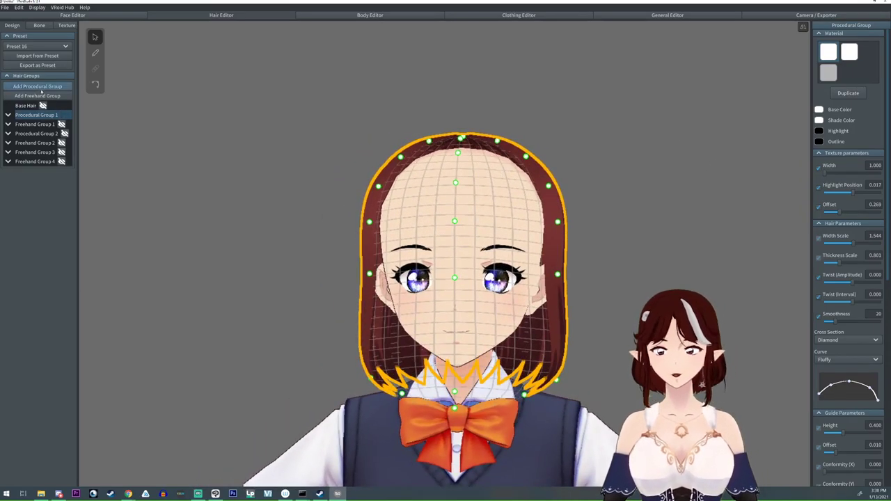
Step: Unhide Freehand Group 1 and assign the second white material to its bangs
{"action": "left_click", "coordinate": [54, 124]}
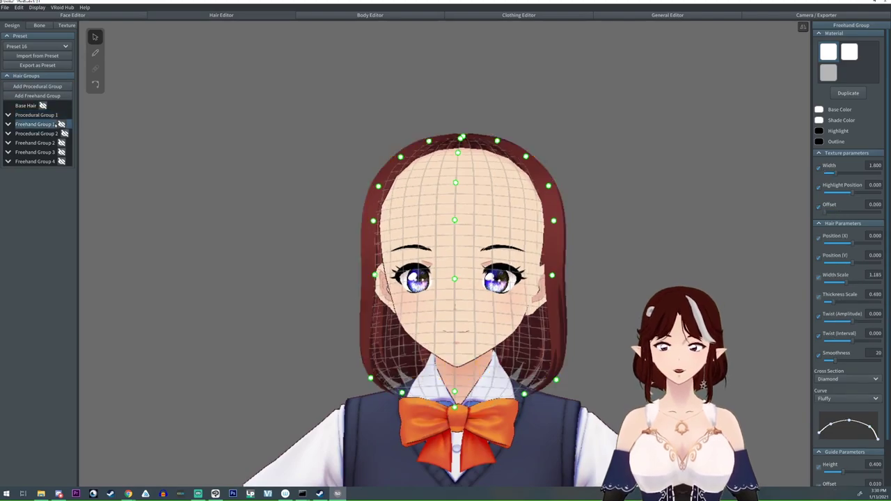
{"action": "left_click", "coordinate": [61, 124]}
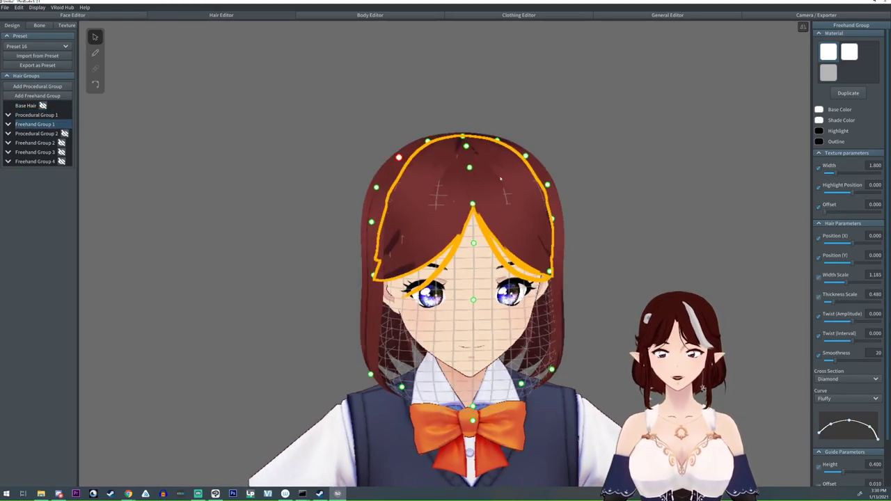
{"action": "right_click_drag", "start_coordinate": [501, 181], "coordinate": [419, 209]}
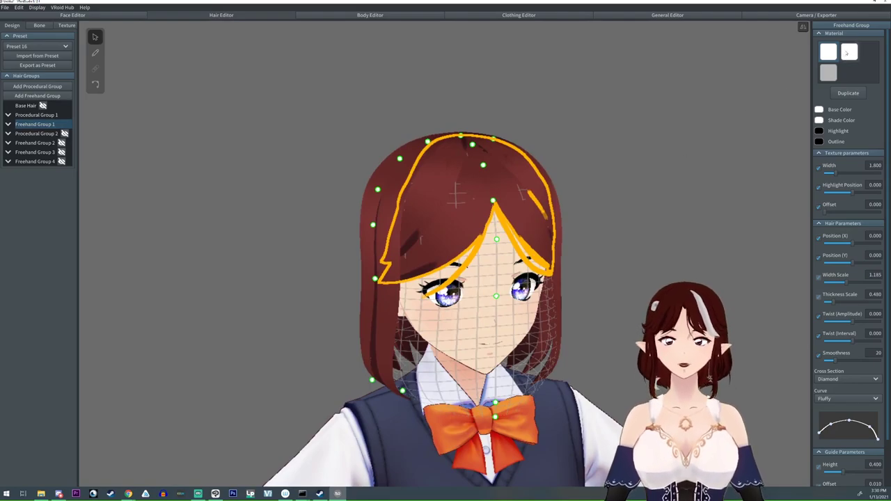
{"action": "left_click", "coordinate": [847, 53]}
{"action": "right_click_drag", "start_coordinate": [491, 195], "coordinate": [561, 186]}
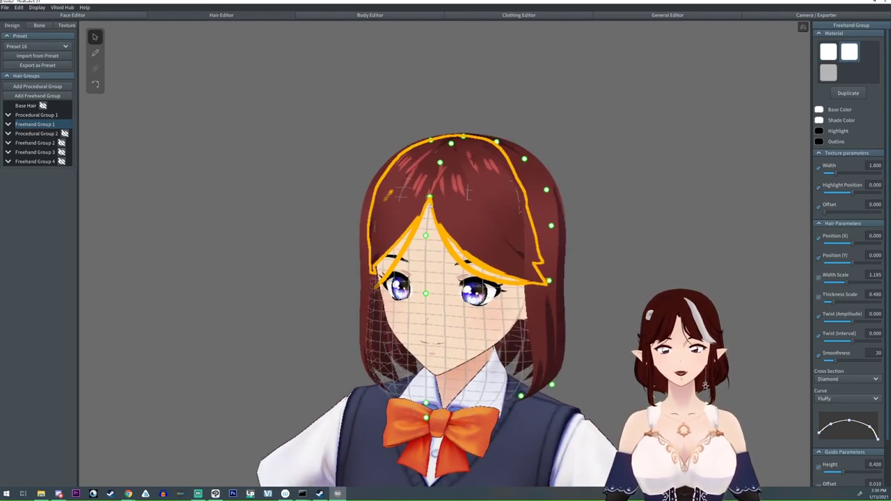
Step: Set Freehand Group 1's texture width to 1.000 and its highlight position to -0.041
{"action": "left_click", "coordinate": [473, 213]}
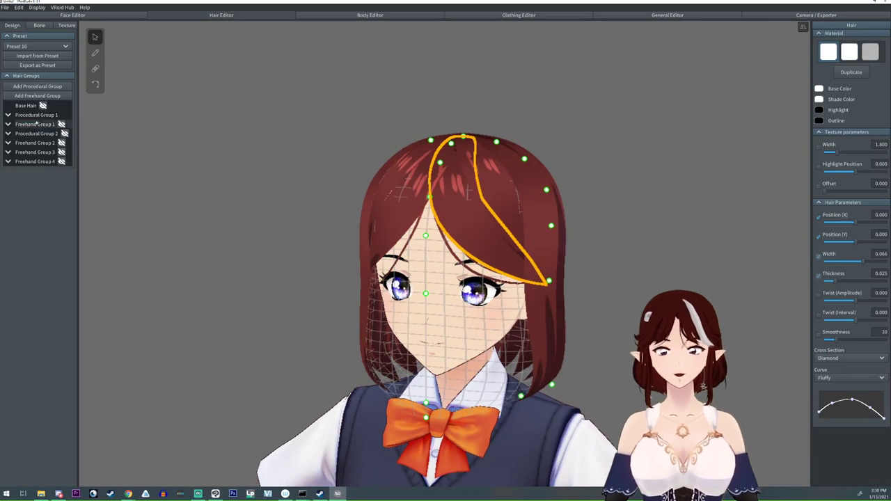
{"action": "left_click", "coordinate": [35, 124]}
{"action": "left_click_drag", "start_coordinate": [842, 176], "coordinate": [787, 176]}
{"action": "right_click_drag", "start_coordinate": [682, 187], "coordinate": [635, 195]}
{"action": "left_click", "coordinate": [519, 197]}
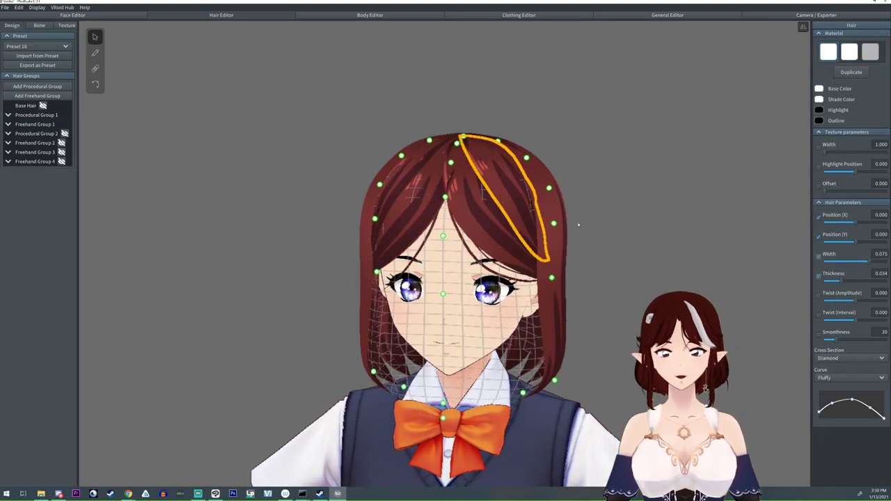
{"action": "right_click_drag", "start_coordinate": [518, 196], "coordinate": [576, 227]}
{"action": "left_click", "coordinate": [43, 124]}
{"action": "left_click_drag", "start_coordinate": [848, 198], "coordinate": [851, 192]}
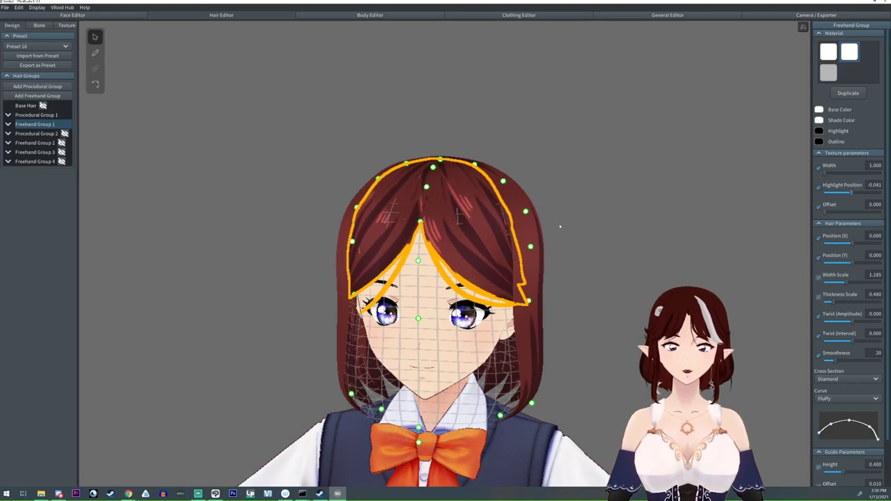
Step: Vary the texture of the bang strands on the character's left, giving the outer strand offset 0.534 and highlight position -0.064
{"action": "left_click", "coordinate": [500, 235]}
{"action": "left_click_drag", "start_coordinate": [829, 192], "coordinate": [859, 193]}
{"action": "left_click", "coordinate": [497, 229]}
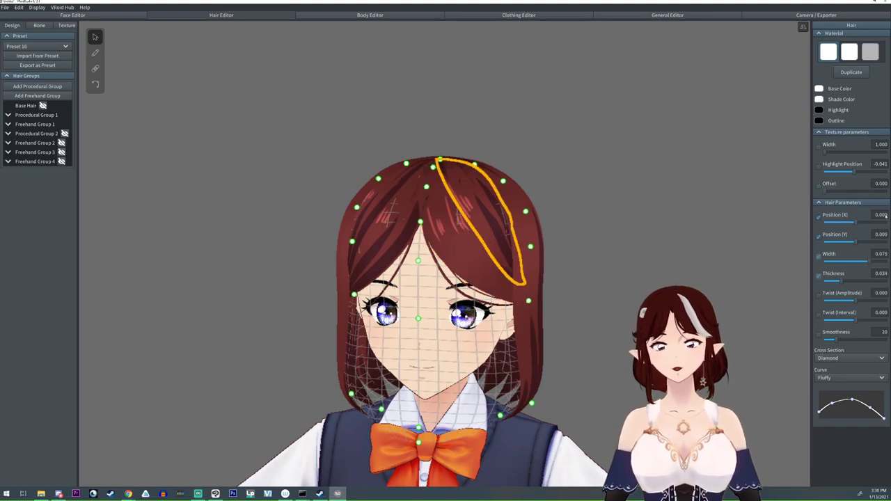
{"action": "left_click_drag", "start_coordinate": [857, 173], "coordinate": [860, 196]}
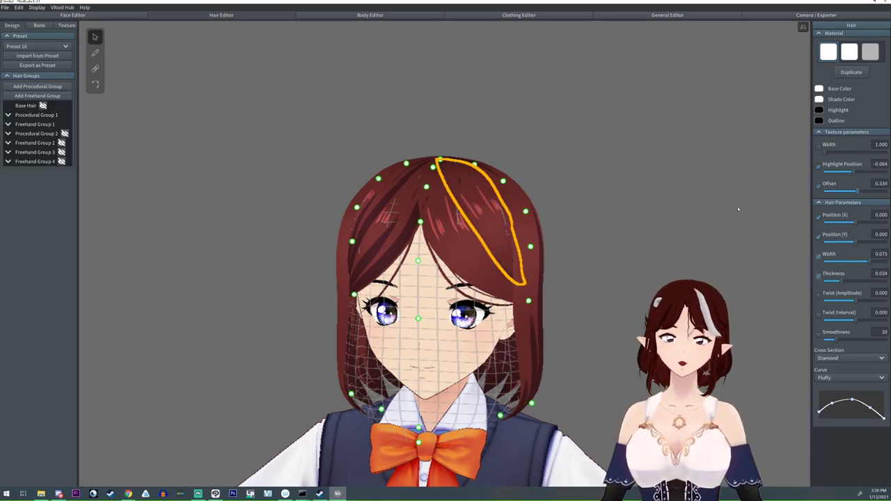
{"action": "left_click", "coordinate": [466, 195]}
{"action": "left_click_drag", "start_coordinate": [859, 195], "coordinate": [856, 195]}
{"action": "left_click", "coordinate": [501, 241]}
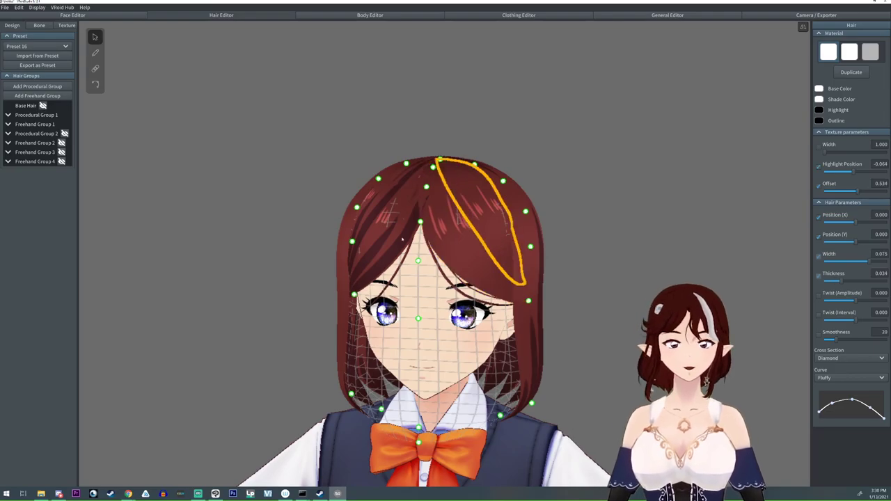
Step: Vary the texture of the bang strands on the character's right, giving the outer strand offset 0.414 and highlight position -0.094
{"action": "left_click", "coordinate": [396, 227]}
{"action": "right_click_drag", "start_coordinate": [395, 227], "coordinate": [477, 242]}
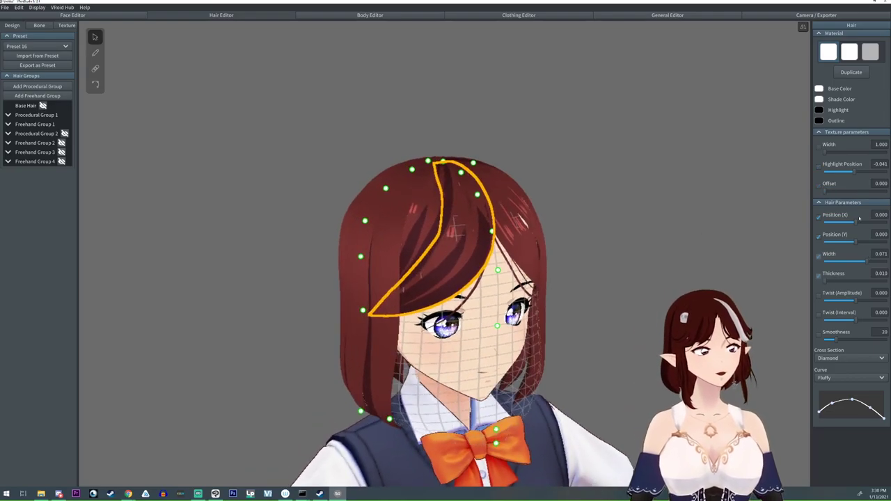
{"action": "left_click_drag", "start_coordinate": [836, 189], "coordinate": [854, 172]}
{"action": "left_click", "coordinate": [421, 238]}
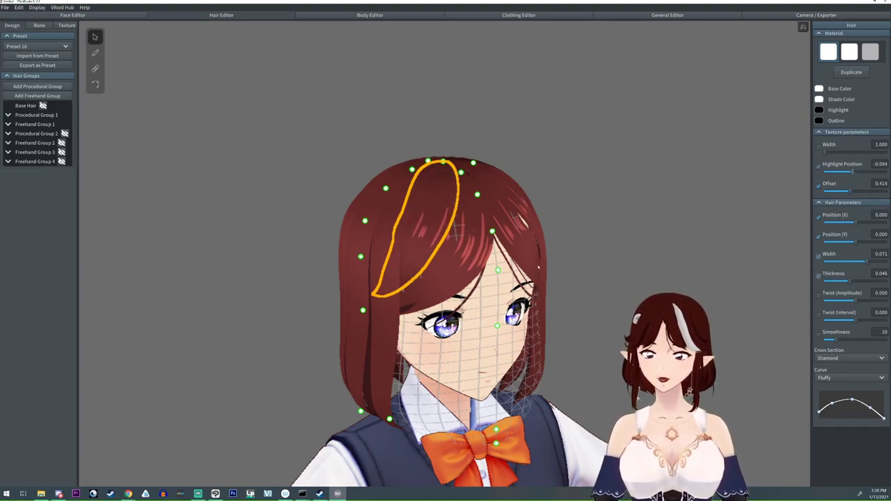
{"action": "right_click_drag", "start_coordinate": [548, 265], "coordinate": [525, 267]}
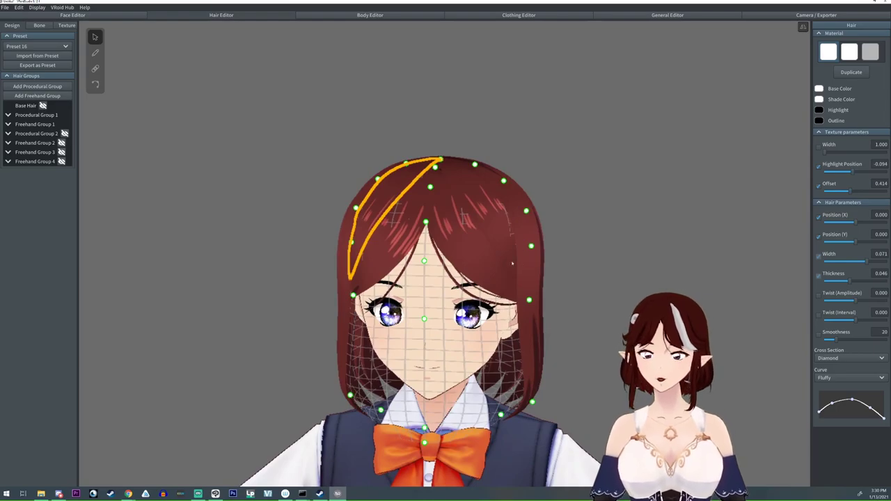
Step: Set the texture width of the thin loose strands on the character's left of the parting to 5.000
{"action": "left_click", "coordinate": [461, 217]}
{"action": "scroll", "coordinate": [461, 217], "scroll_direction": "up", "scroll_amount": 8}
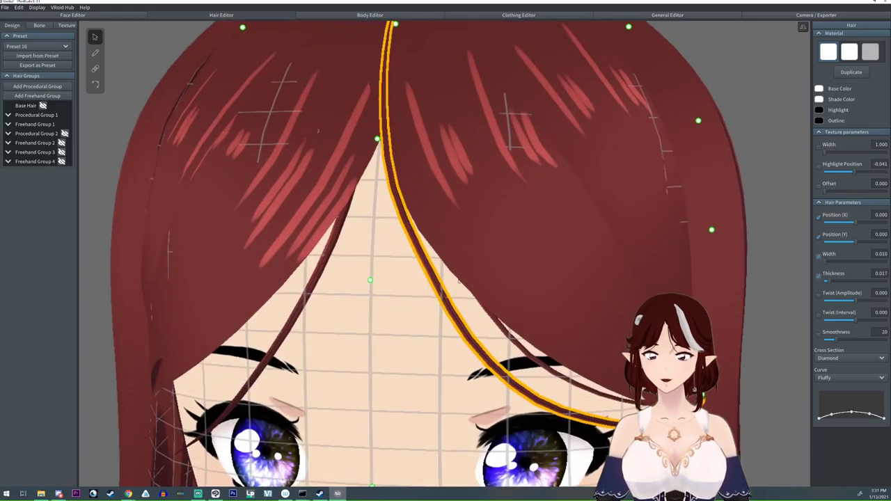
{"action": "left_click_drag", "start_coordinate": [834, 153], "coordinate": [886, 152]}
{"action": "key", "text": "ctrl+z"}
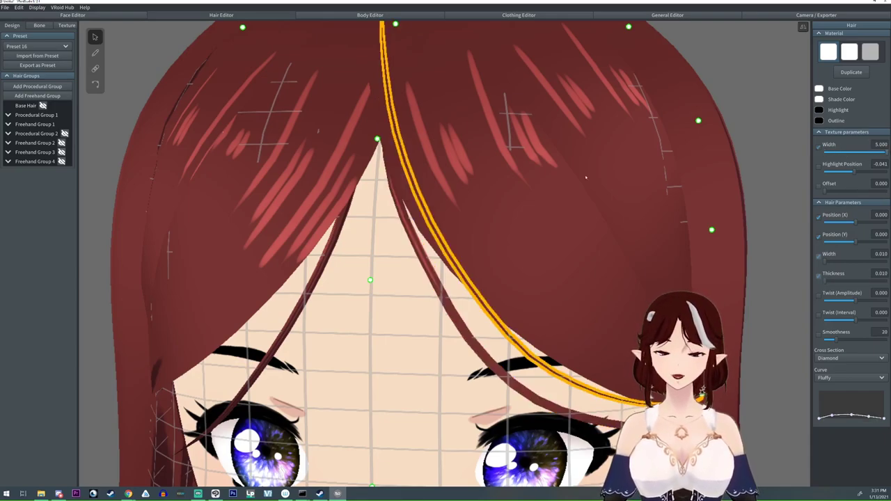
Step: Give the thin loose strand on the character's right of the parting texture width 4.716 and offset 0.381
{"action": "left_click", "coordinate": [290, 326]}
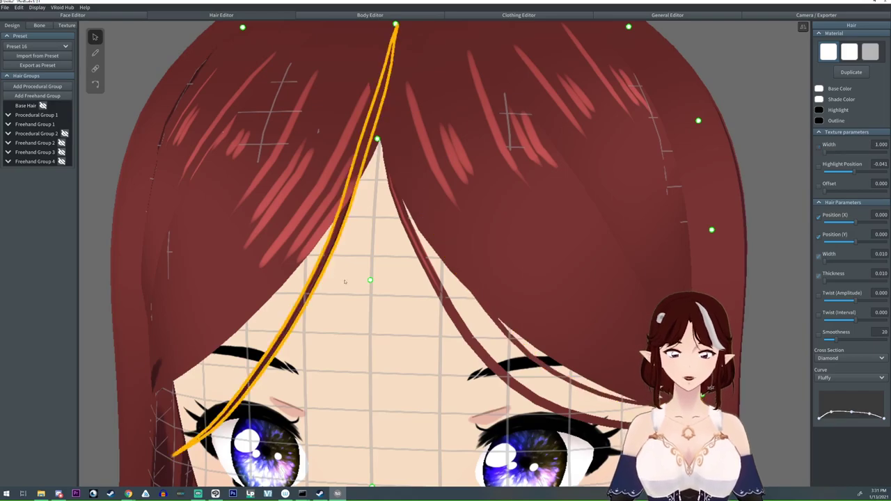
{"action": "left_click", "coordinate": [883, 152]}
{"action": "left_click_drag", "start_coordinate": [837, 191], "coordinate": [848, 192]}
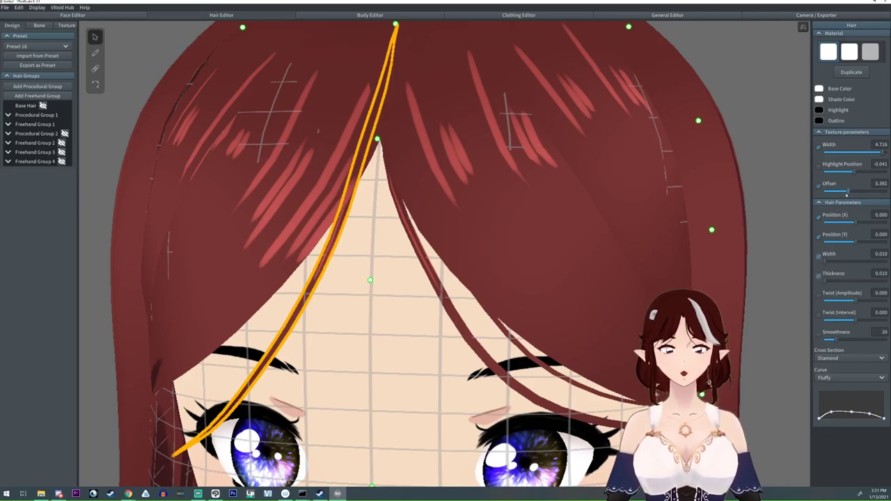
{"action": "scroll", "coordinate": [498, 339], "scroll_direction": "down", "scroll_amount": 3}
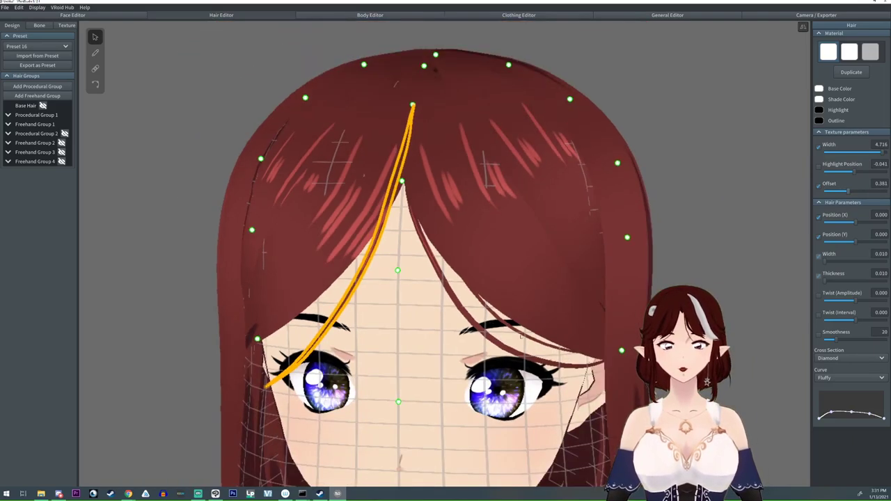
Step: Assign the grey material to the upper thin strand on the character's left, and check the bangs without a selection
{"action": "left_click", "coordinate": [516, 327]}
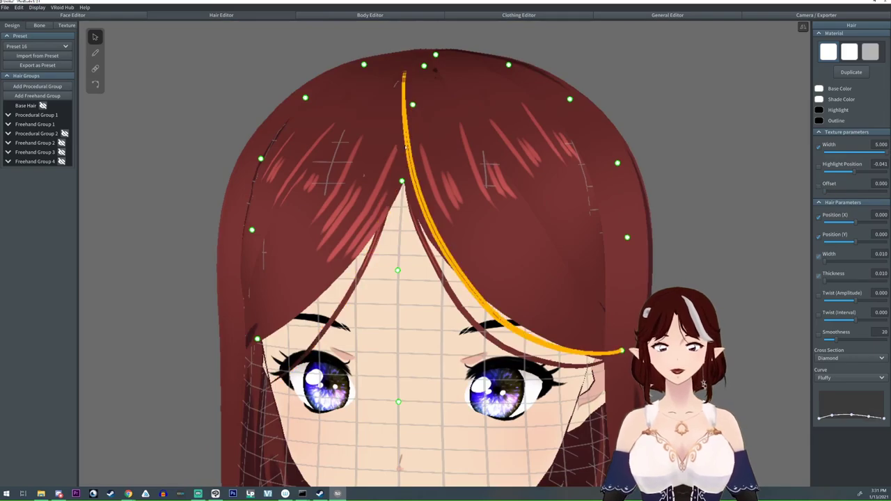
{"action": "scroll", "coordinate": [516, 325], "scroll_direction": "up", "scroll_amount": 3}
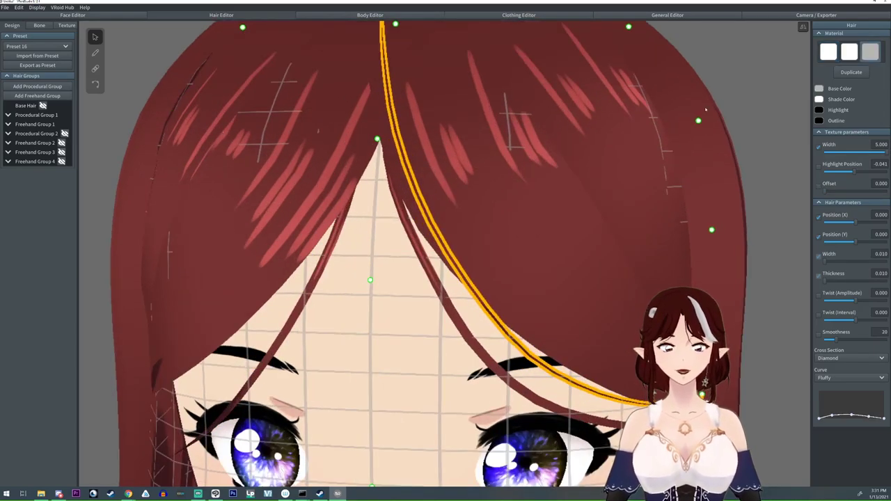
{"action": "right_click_drag", "start_coordinate": [240, 369], "coordinate": [339, 366]}
{"action": "scroll", "coordinate": [597, 314], "scroll_direction": "down", "scroll_amount": 3}
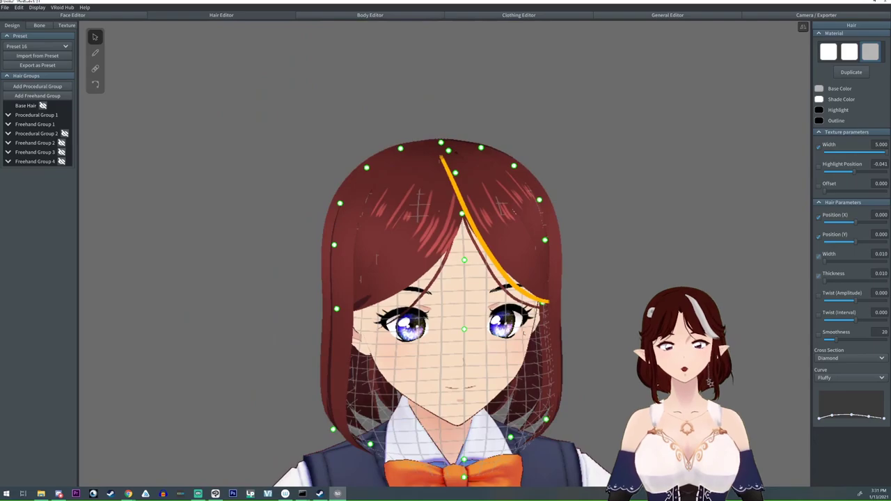
{"action": "left_click", "coordinate": [625, 325]}
{"action": "right_click_drag", "start_coordinate": [625, 326], "coordinate": [550, 348]}
{"action": "scroll", "coordinate": [462, 411], "scroll_direction": "up", "scroll_amount": 2}
{"action": "scroll", "coordinate": [538, 302], "scroll_direction": "down", "scroll_amount": 3}
{"action": "right_click_drag", "start_coordinate": [538, 302], "coordinate": [486, 331]}
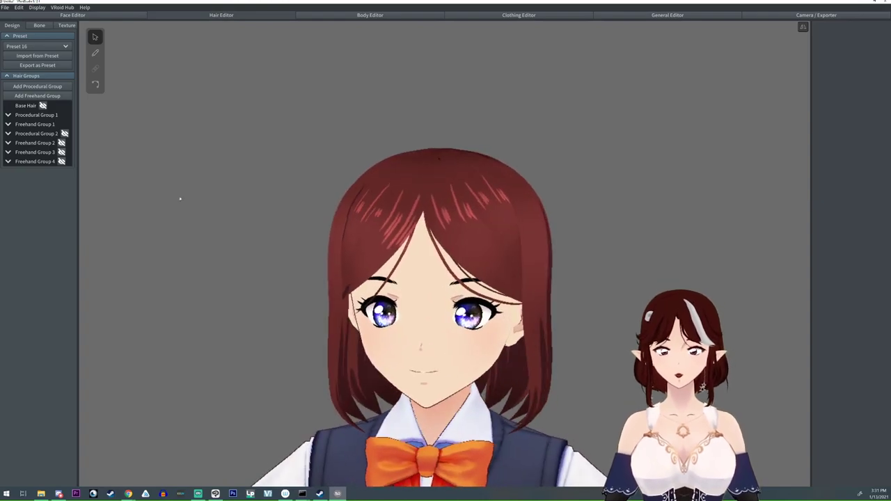
Step: Unhide Procedural Group 2 and assign the grey material to it
{"action": "left_click", "coordinate": [65, 134]}
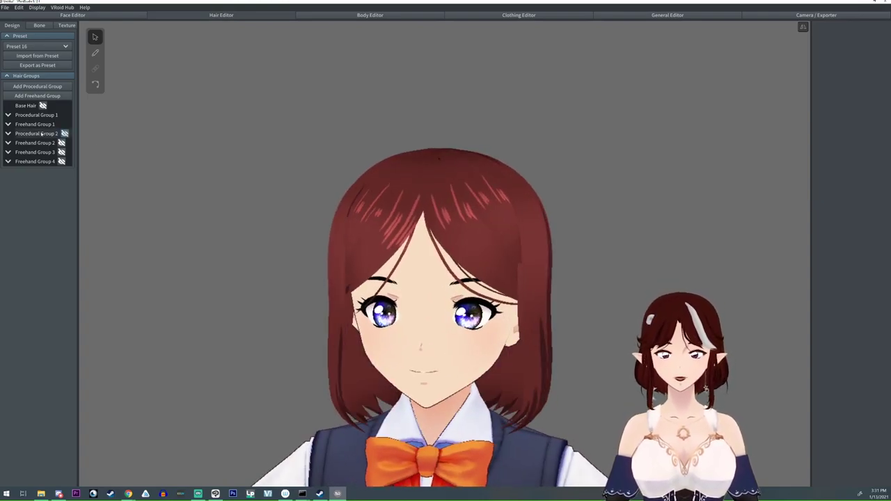
{"action": "left_click", "coordinate": [41, 133]}
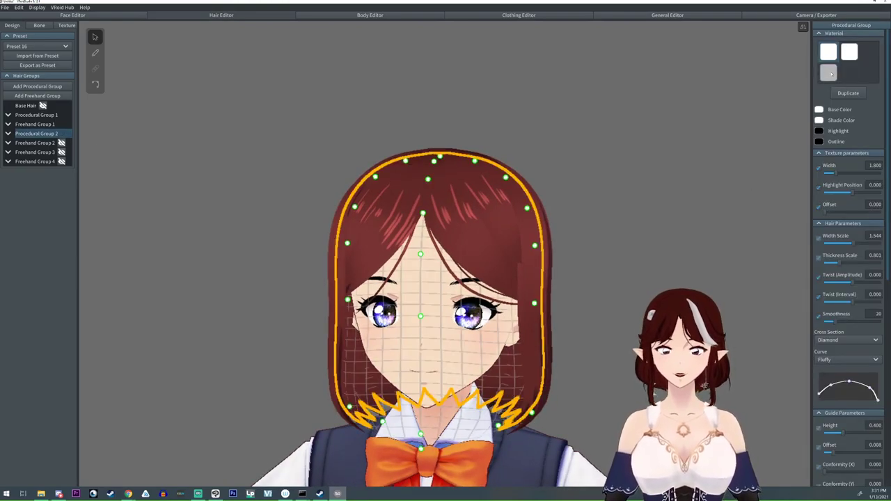
{"action": "left_click", "coordinate": [828, 73]}
{"action": "right_click_drag", "start_coordinate": [643, 302], "coordinate": [645, 296]}
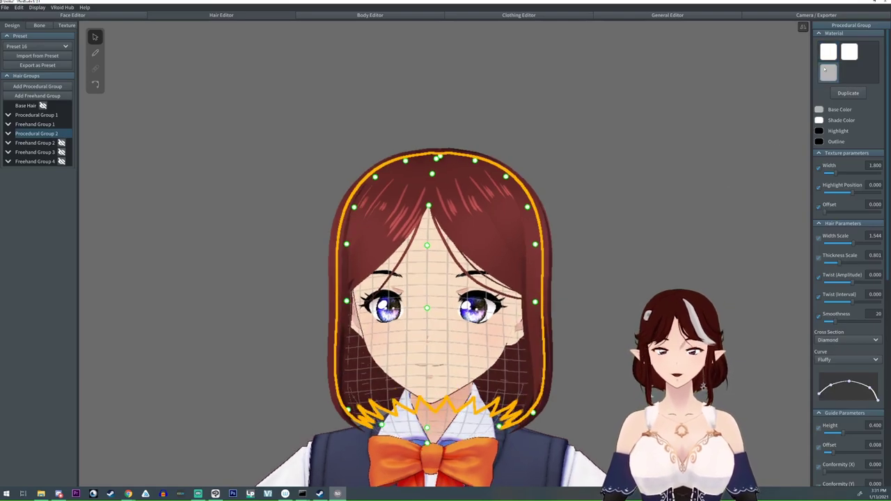
Step: Change the base color of Procedural Group 2's material from grey to the dusty red #967070
{"action": "left_click", "coordinate": [819, 110]}
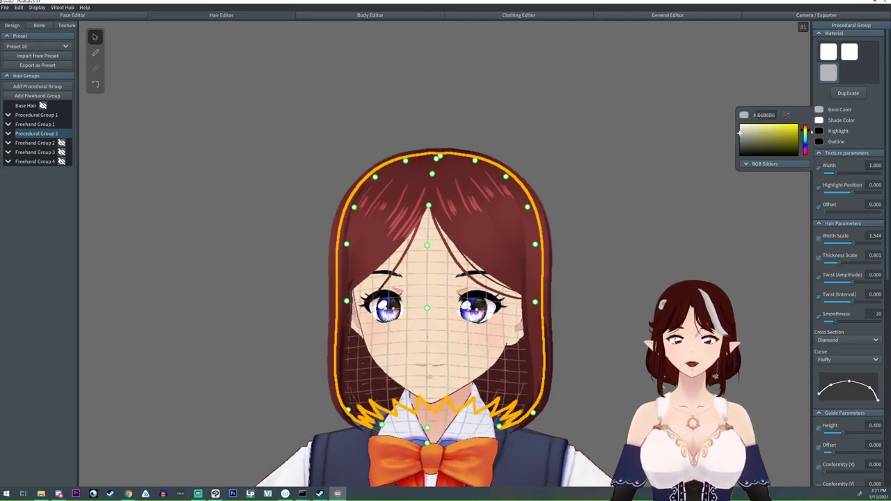
{"action": "left_click", "coordinate": [806, 126]}
{"action": "left_click", "coordinate": [755, 135]}
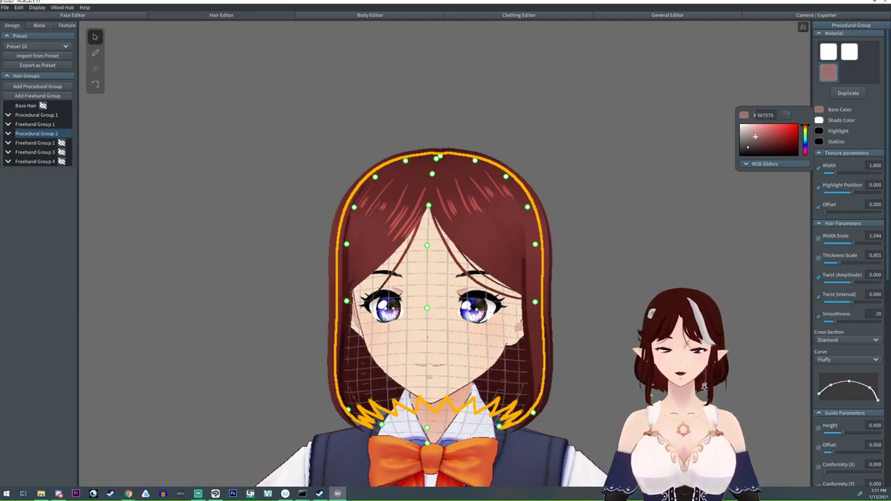
{"action": "left_click", "coordinate": [620, 197]}
{"action": "right_click_drag", "start_coordinate": [613, 249], "coordinate": [614, 250]}
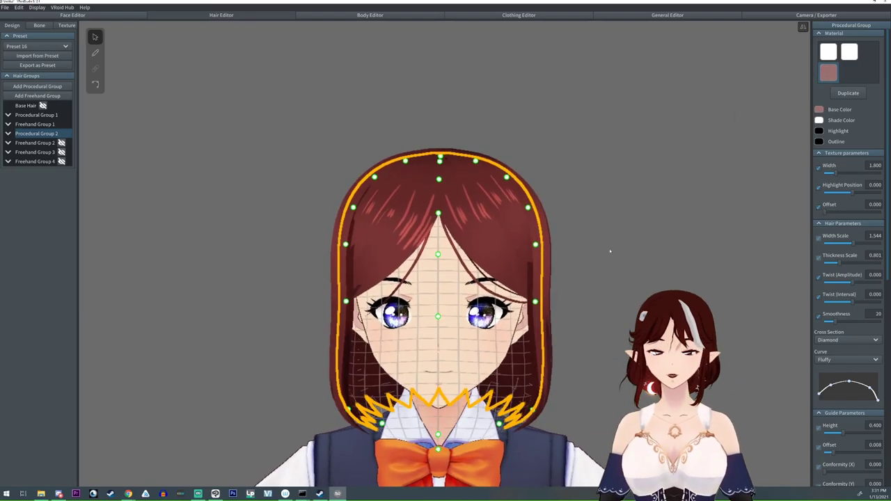
Step: Set Procedural Group 2's interval to 185.20 and position to 89.256, and check the hair from behind and in front
{"action": "scroll", "coordinate": [887, 369], "scroll_direction": "down", "scroll_amount": 5}
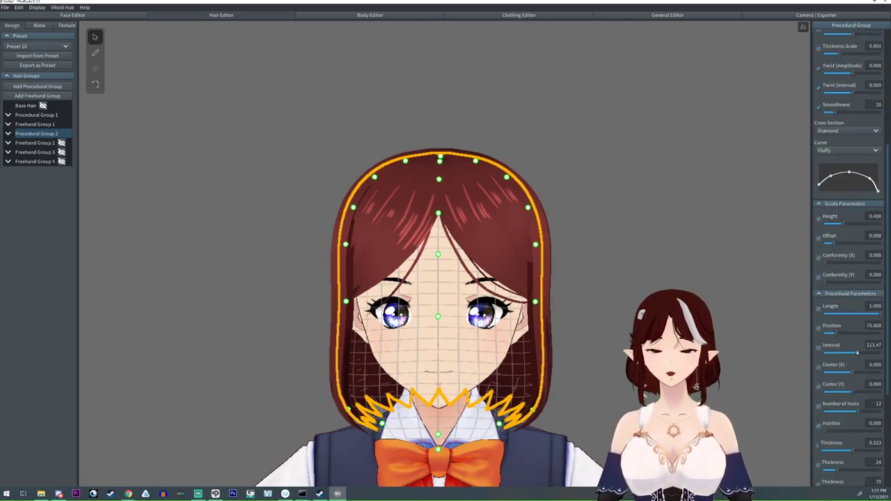
{"action": "left_click_drag", "start_coordinate": [856, 353], "coordinate": [838, 333]}
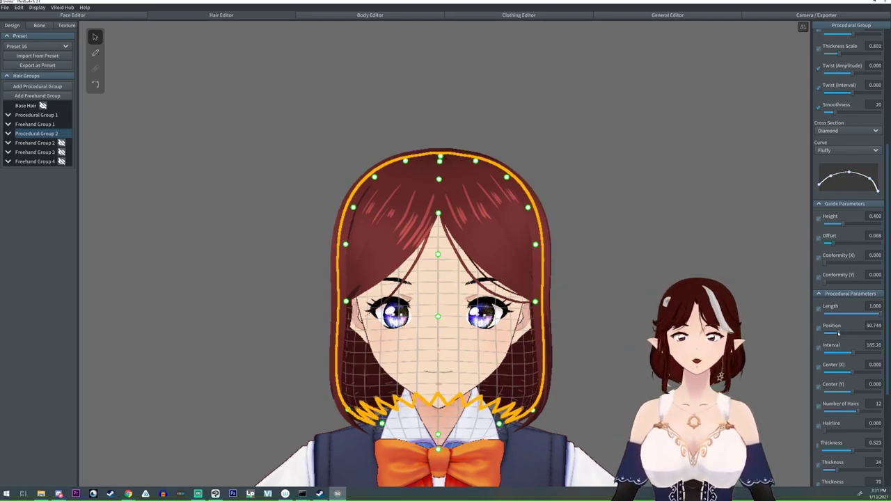
{"action": "left_click", "coordinate": [623, 312]}
{"action": "left_click_drag", "start_coordinate": [612, 308], "coordinate": [564, 308]}
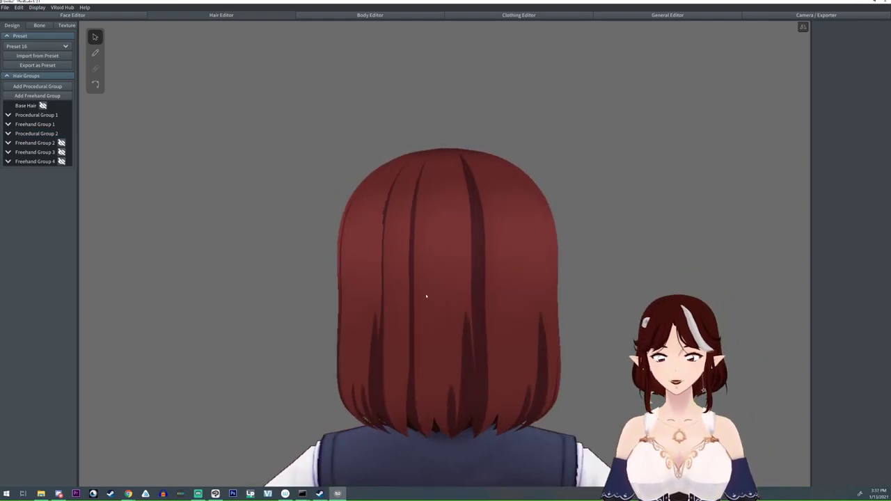
{"action": "left_click_drag", "start_coordinate": [442, 302], "coordinate": [342, 375]}
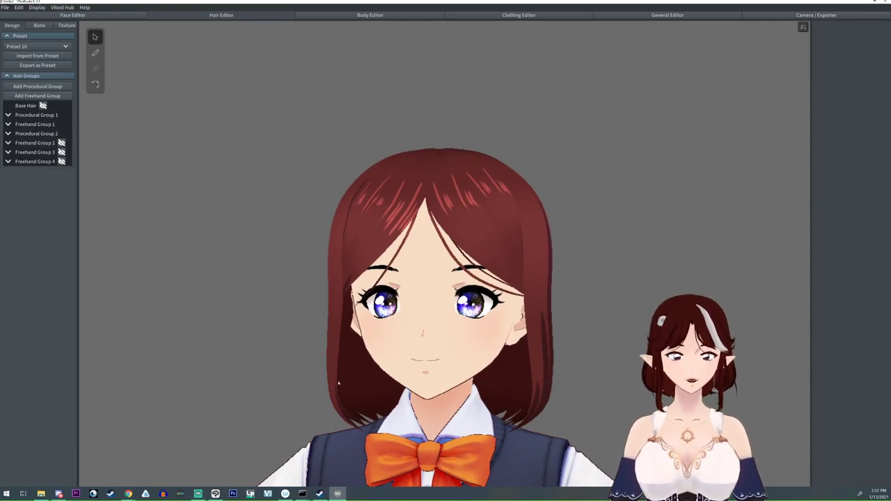
Step: Set the texture width of the whole Procedural Group 2 to 1.413
{"action": "left_click", "coordinate": [368, 388]}
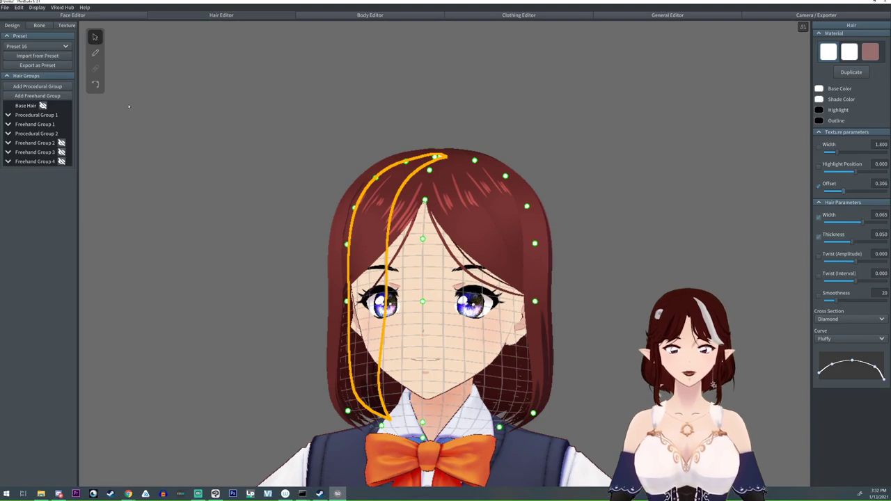
{"action": "left_click", "coordinate": [35, 133]}
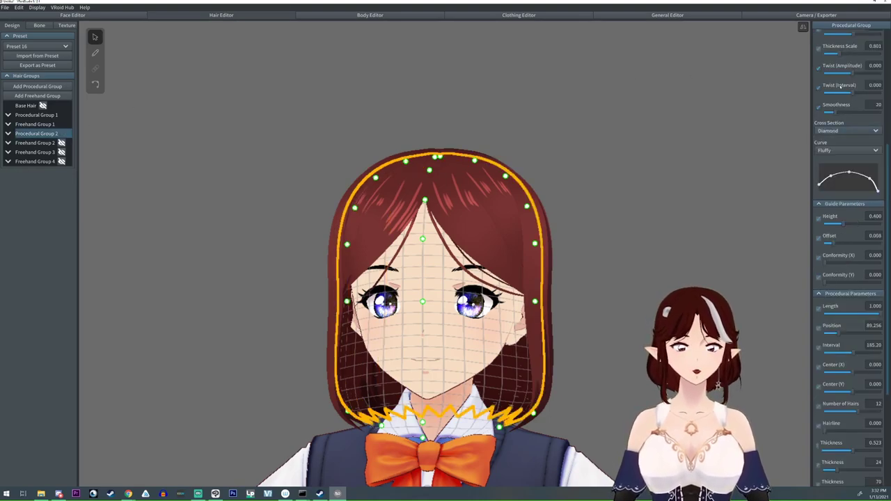
{"action": "scroll", "coordinate": [839, 85], "scroll_direction": "up", "scroll_amount": 3}
{"action": "left_click_drag", "start_coordinate": [833, 175], "coordinate": [829, 176]}
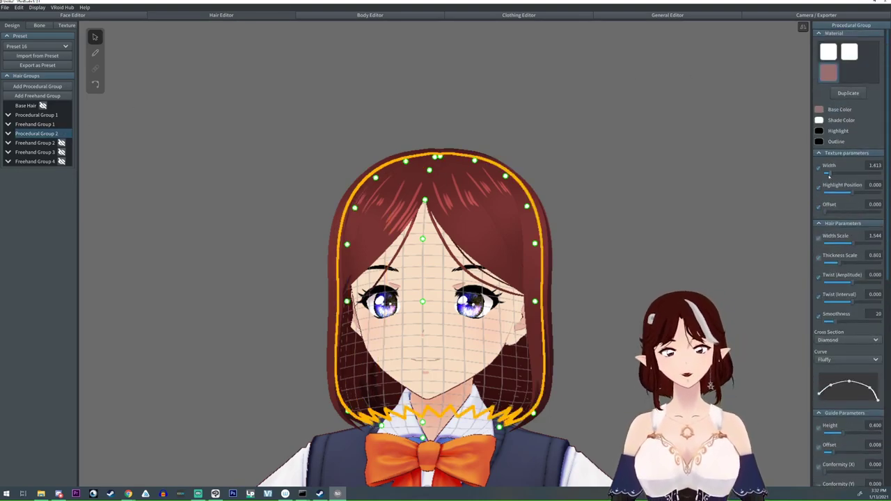
Step: Vary the texture offset of the Procedural Group 2 strands on the character's left side, using 0.270, 0.470 and 0.573
{"action": "left_click", "coordinate": [505, 385]}
{"action": "left_click_drag", "start_coordinate": [834, 193], "coordinate": [843, 195]}
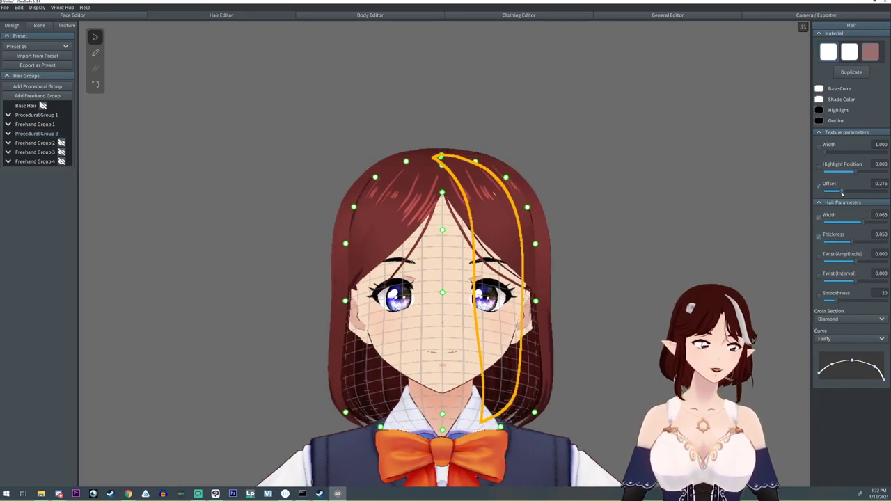
{"action": "left_click", "coordinate": [523, 385]}
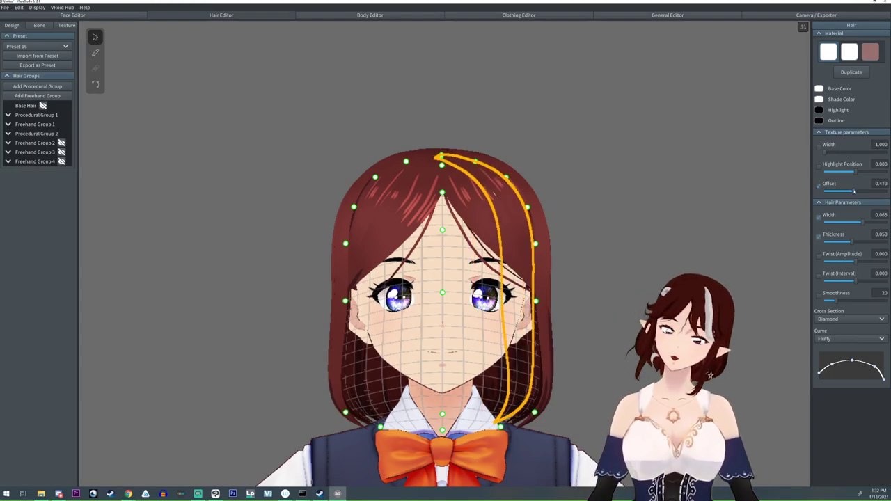
{"action": "left_click", "coordinate": [481, 387]}
{"action": "right_click_drag", "start_coordinate": [482, 388], "coordinate": [521, 371]}
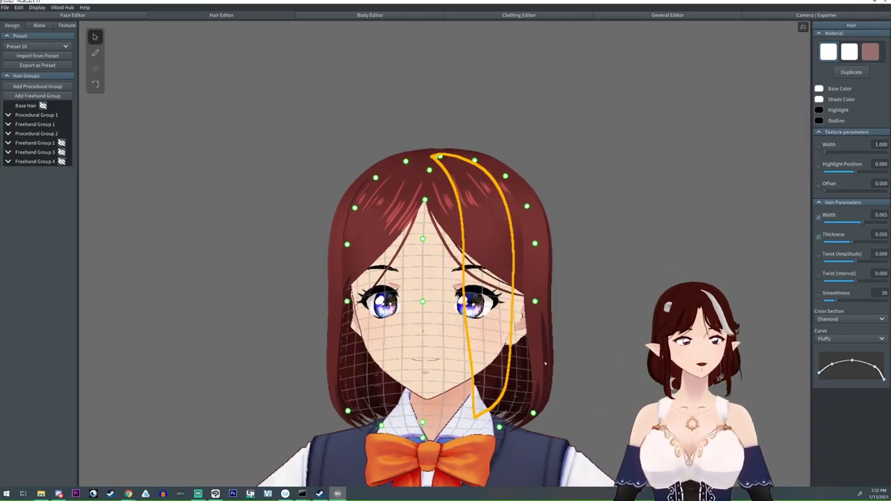
{"action": "left_click_drag", "start_coordinate": [852, 190], "coordinate": [866, 192]}
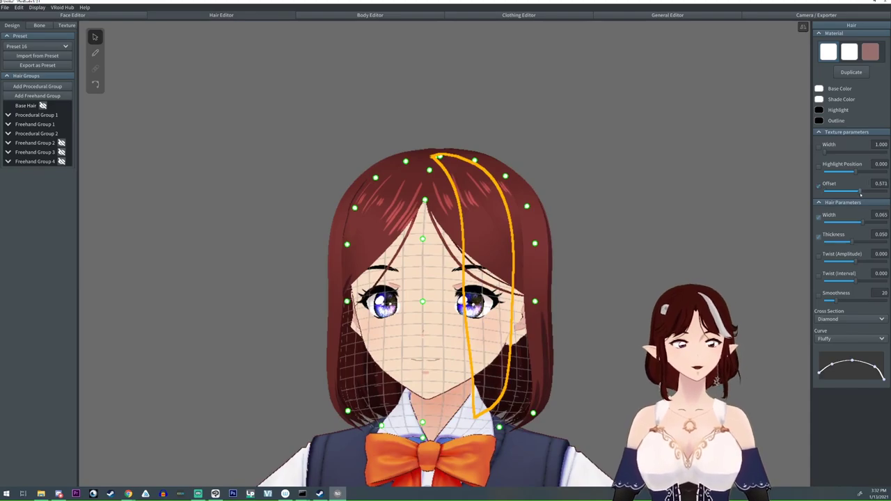
Step: Offset the texture of the Procedural Group 2 strands on the character's right side, with 0.410 on the inner one
{"action": "left_click", "coordinate": [348, 382]}
{"action": "right_click_drag", "start_coordinate": [348, 382], "coordinate": [382, 379]}
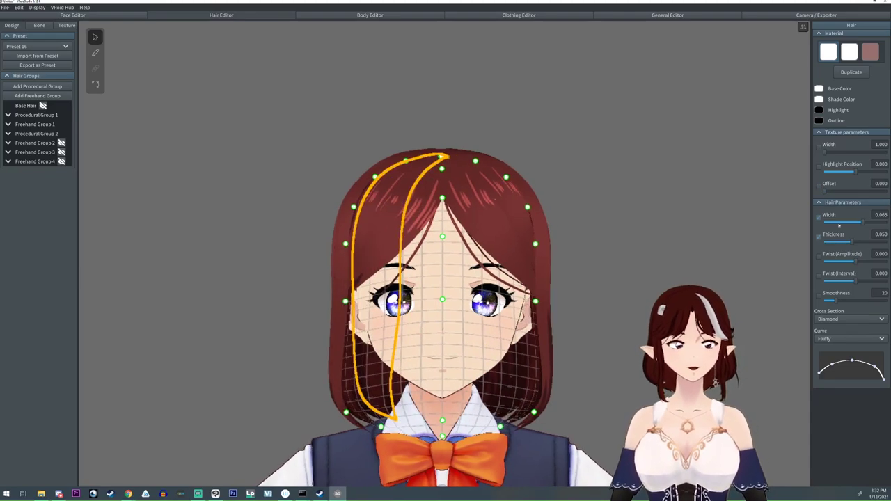
{"action": "left_click_drag", "start_coordinate": [839, 193], "coordinate": [851, 192]}
{"action": "key", "text": "ctrl+z"}
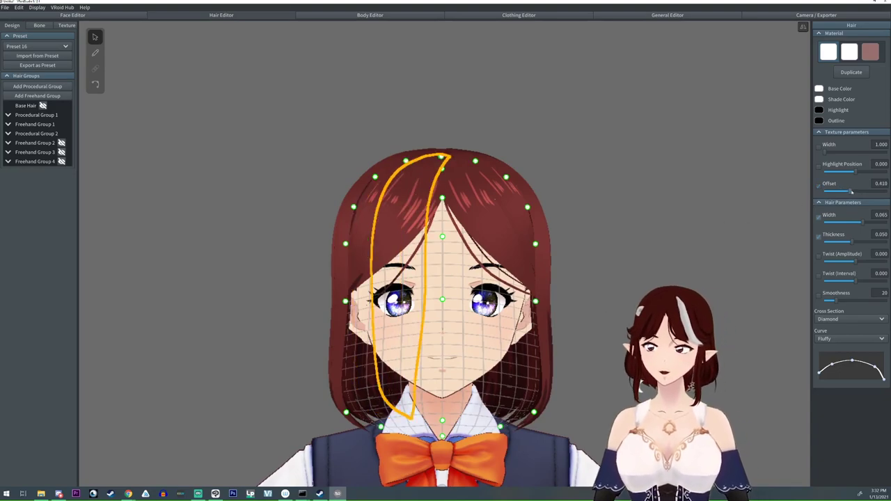
{"action": "left_click", "coordinate": [348, 370]}
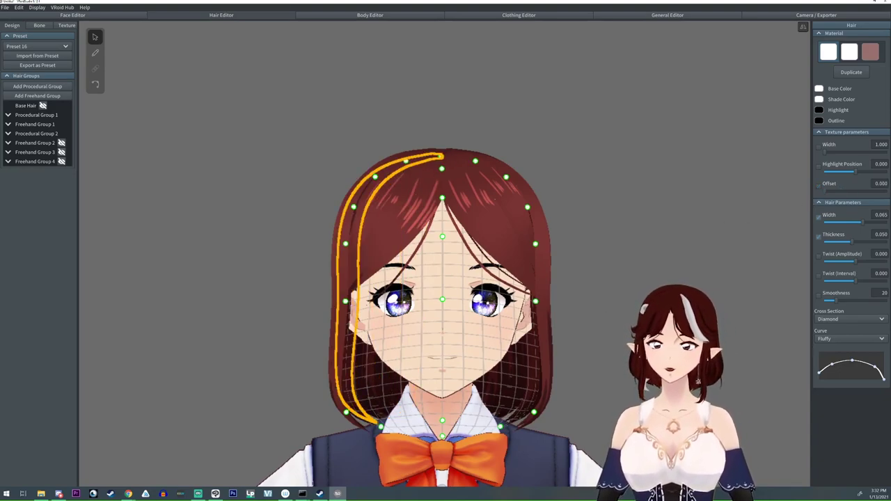
{"action": "left_click", "coordinate": [602, 338]}
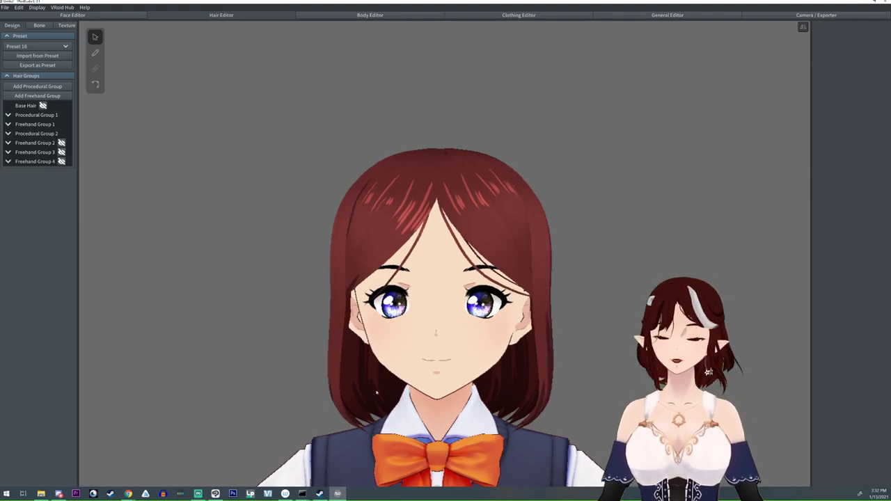
Step: Unhide Freehand Group 2 and set its texture width to 2.686, offset to 0.182 and highlight position to 0.025
{"action": "mouse_move", "coordinate": [426, 423]}
{"action": "right_mouse_down"}
{"action": "mouse_move", "coordinate": [469, 419]}
{"action": "mouse_move", "coordinate": [425, 424]}
{"action": "right_mouse_up"}
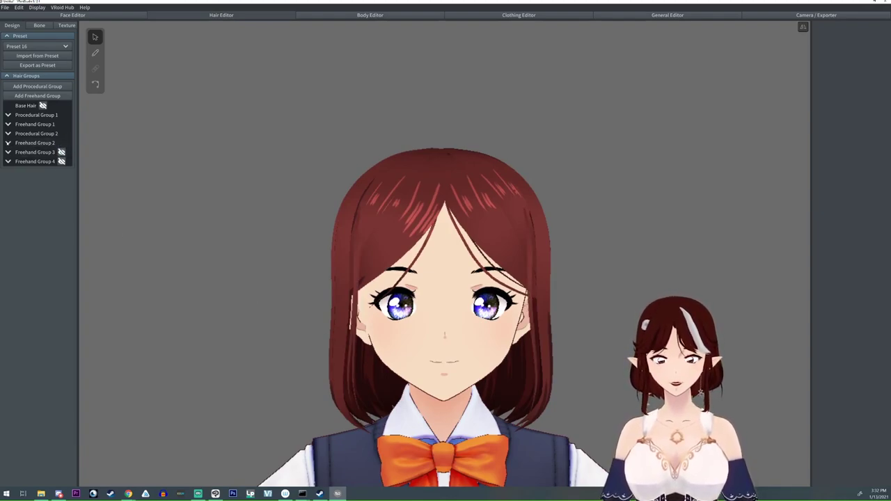
{"action": "left_click", "coordinate": [8, 143]}
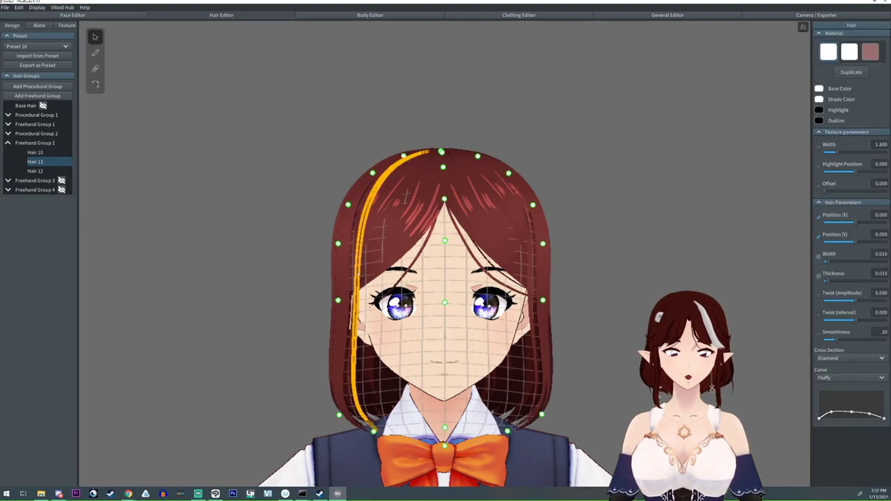
{"action": "scroll", "coordinate": [221, 191], "scroll_direction": "up", "scroll_amount": 1}
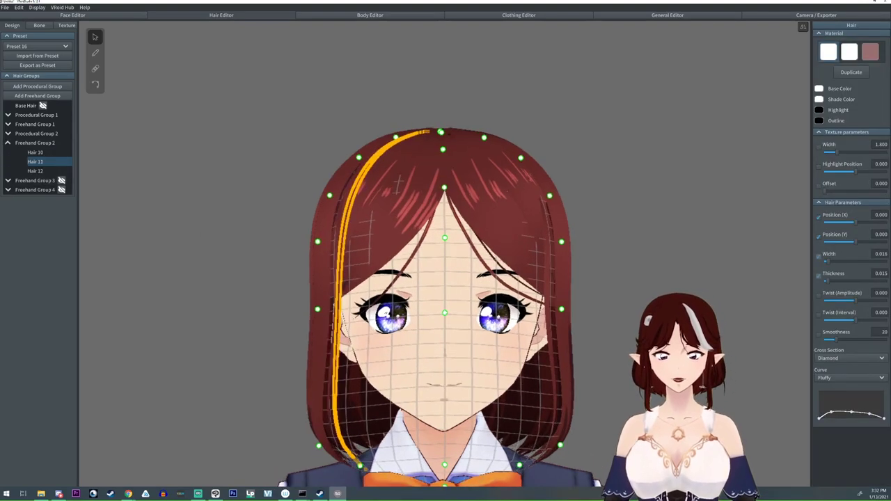
{"action": "left_click", "coordinate": [31, 144]}
{"action": "mouse_move", "coordinate": [272, 217]}
{"action": "right_mouse_down"}
{"action": "mouse_move", "coordinate": [254, 219]}
{"action": "mouse_move", "coordinate": [266, 216]}
{"action": "right_mouse_up"}
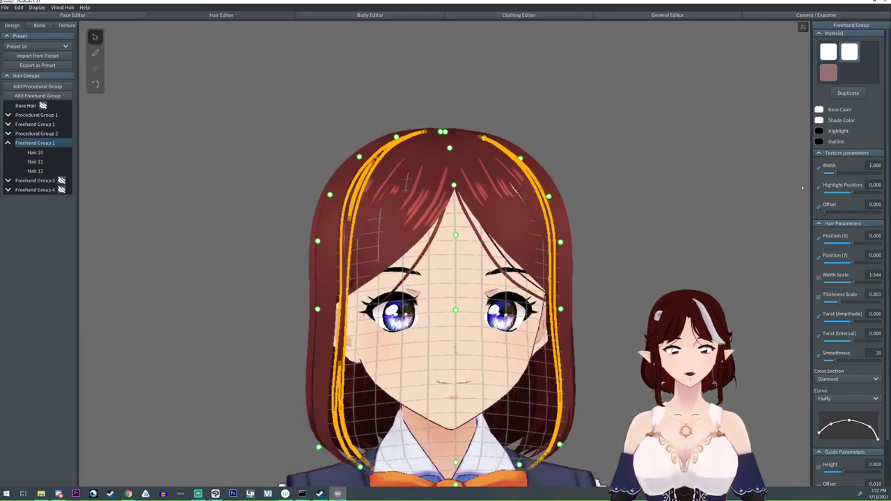
{"action": "left_click_drag", "start_coordinate": [842, 175], "coordinate": [853, 173]}
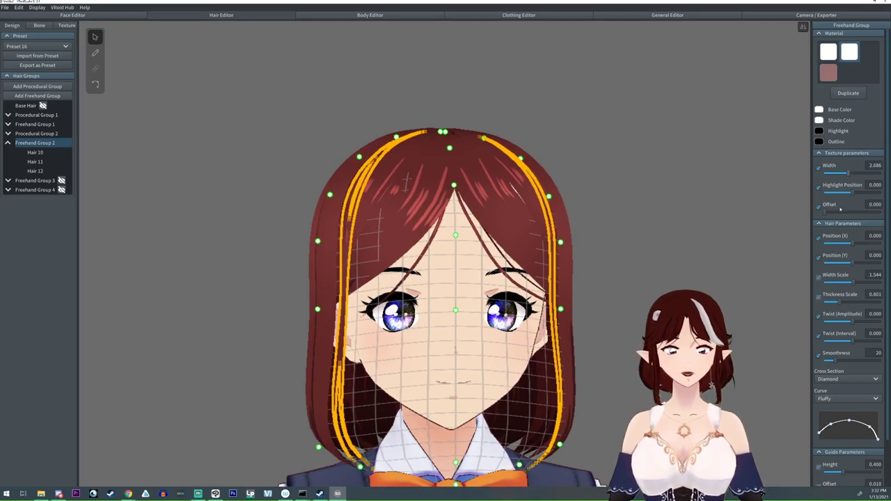
{"action": "left_click_drag", "start_coordinate": [830, 215], "coordinate": [854, 193]}
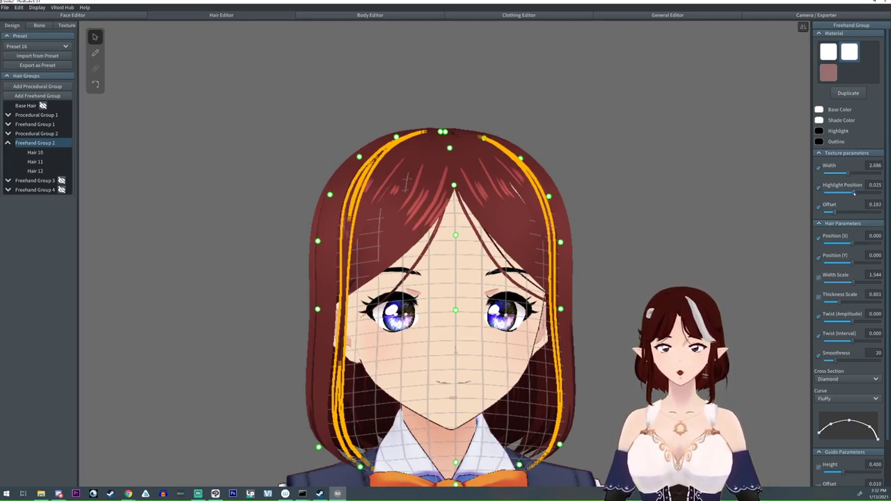
{"action": "left_click_drag", "start_coordinate": [652, 208], "coordinate": [642, 209]}
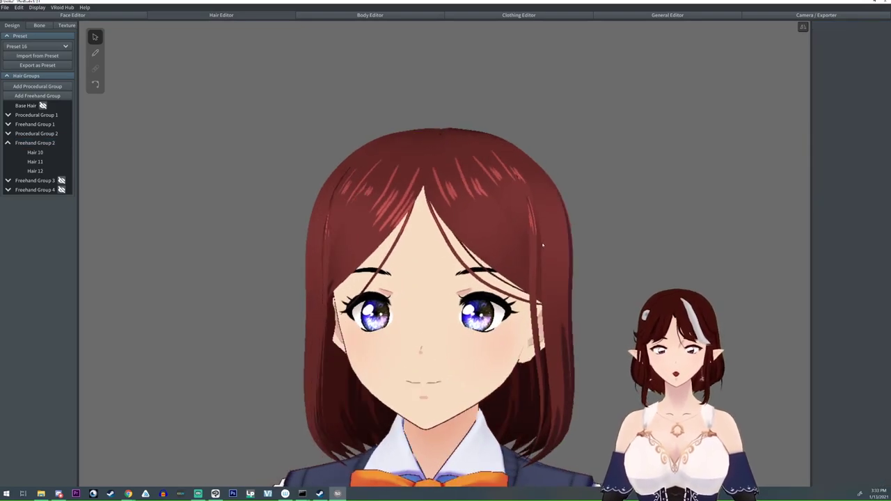
Step: Assign the dusty red material to Hair 10 and Hair 11 in Freehand Group 2
{"action": "left_click", "coordinate": [537, 250]}
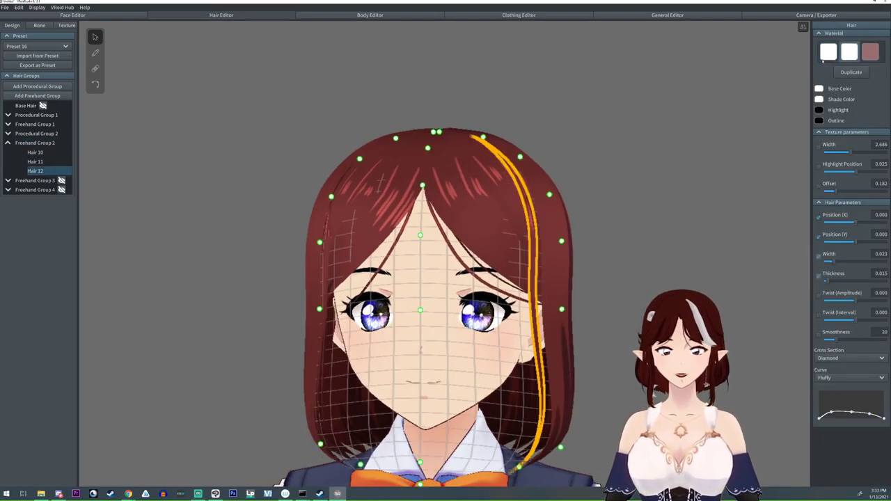
{"action": "right_click_drag", "start_coordinate": [338, 286], "coordinate": [380, 289]}
{"action": "left_click", "coordinate": [352, 275]}
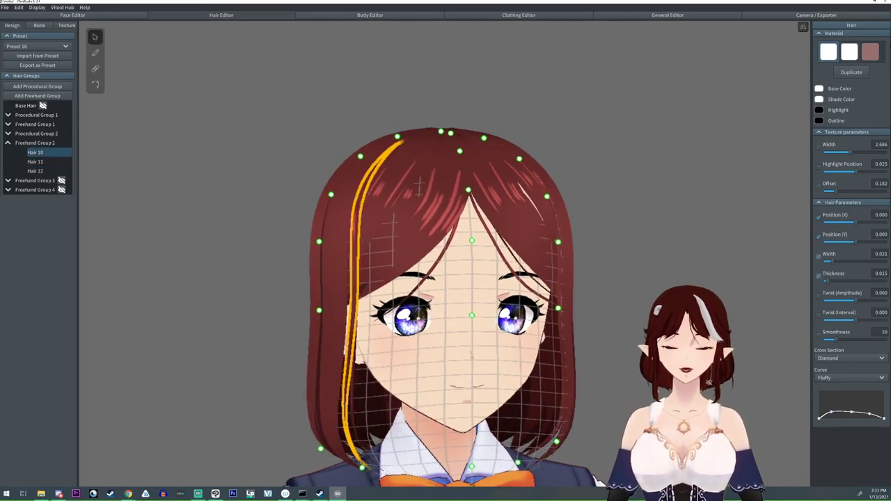
{"action": "left_click", "coordinate": [871, 53]}
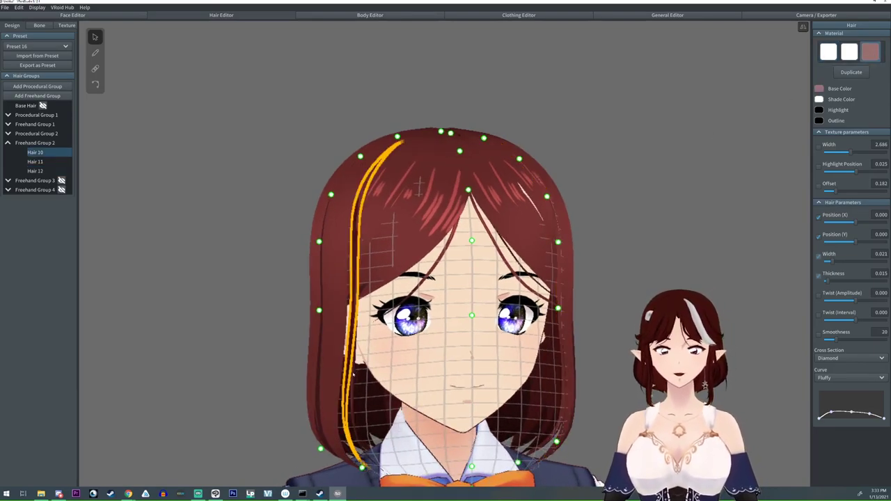
{"action": "left_click", "coordinate": [353, 374]}
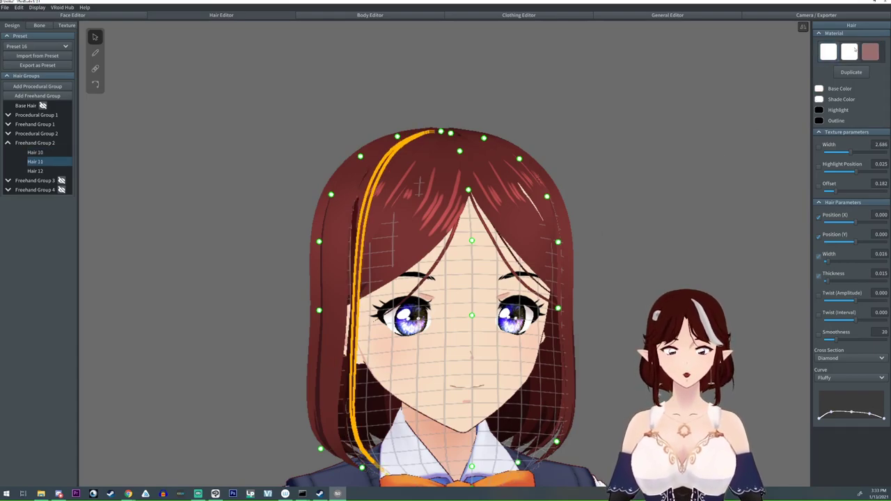
{"action": "left_click", "coordinate": [867, 53]}
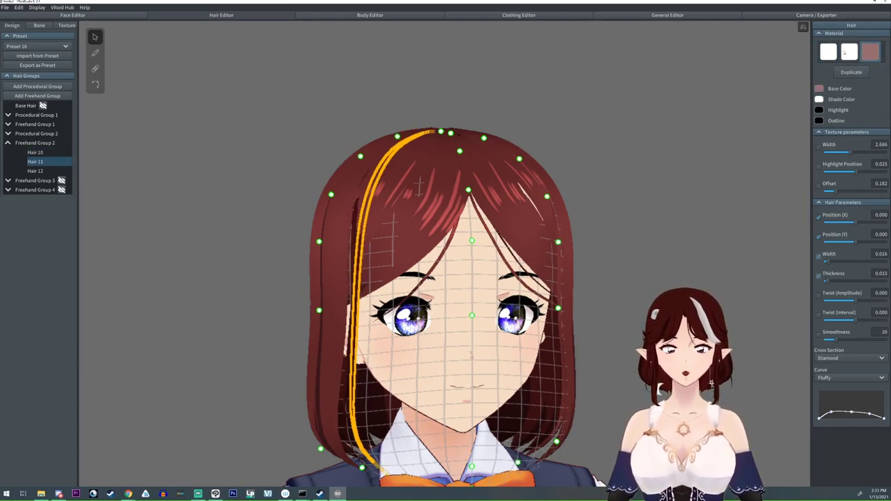
Step: Show the control points of Hair 10 in Freehand Group 2 and pick the point about midway down the strand
{"action": "left_click", "coordinate": [358, 204]}
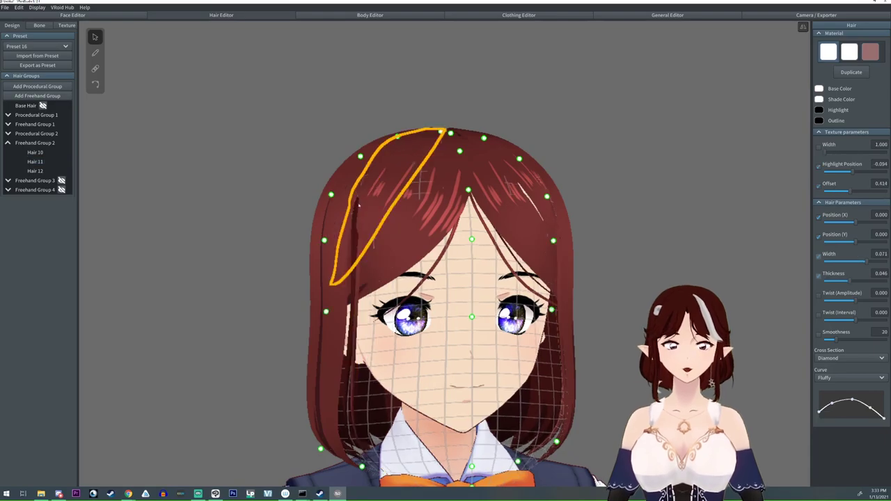
{"action": "left_click", "coordinate": [358, 205]}
{"action": "right_click_drag", "start_coordinate": [358, 206], "coordinate": [459, 229]}
{"action": "right_click_drag", "start_coordinate": [203, 167], "coordinate": [218, 168]}
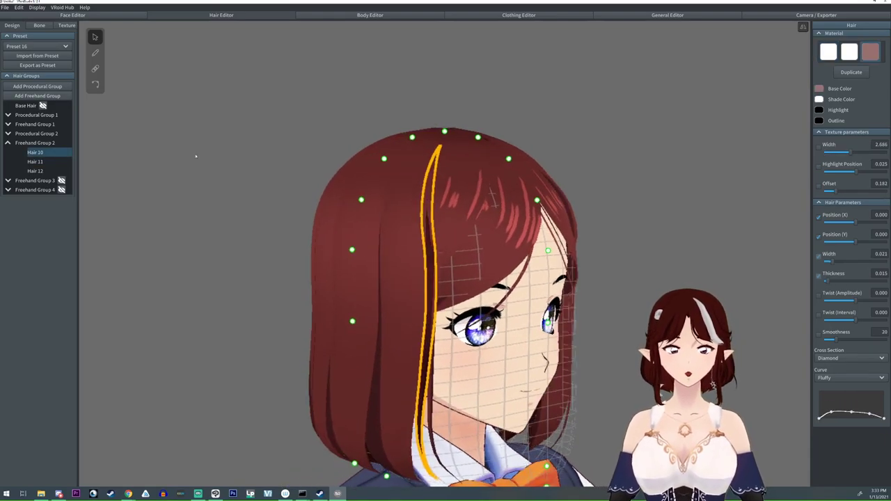
{"action": "left_click", "coordinate": [95, 84]}
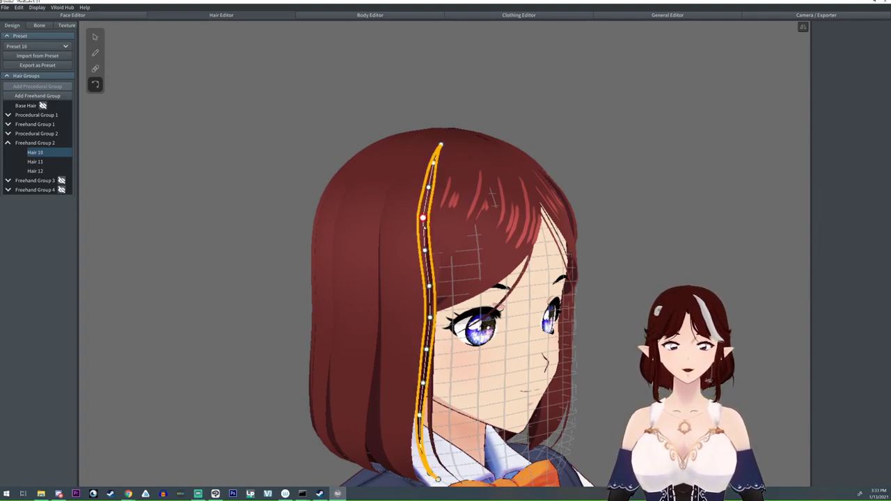
{"action": "left_click", "coordinate": [426, 287]}
{"action": "right_click_drag", "start_coordinate": [738, 306], "coordinate": [637, 270]}
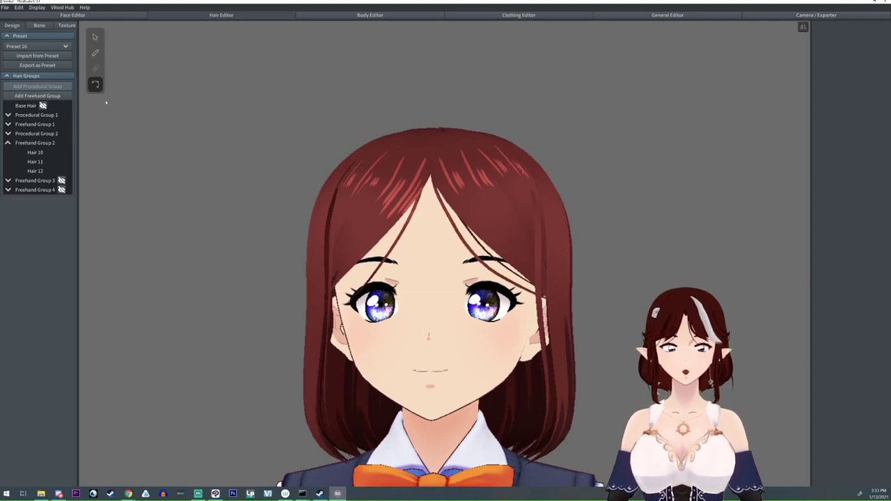
Step: Unhide Freehand Group 3 and set the texture width of the whole group to 4.554
{"action": "left_click", "coordinate": [61, 181]}
{"action": "middle_click_drag", "start_coordinate": [301, 366], "coordinate": [280, 283]}
{"action": "left_click", "coordinate": [30, 181]}
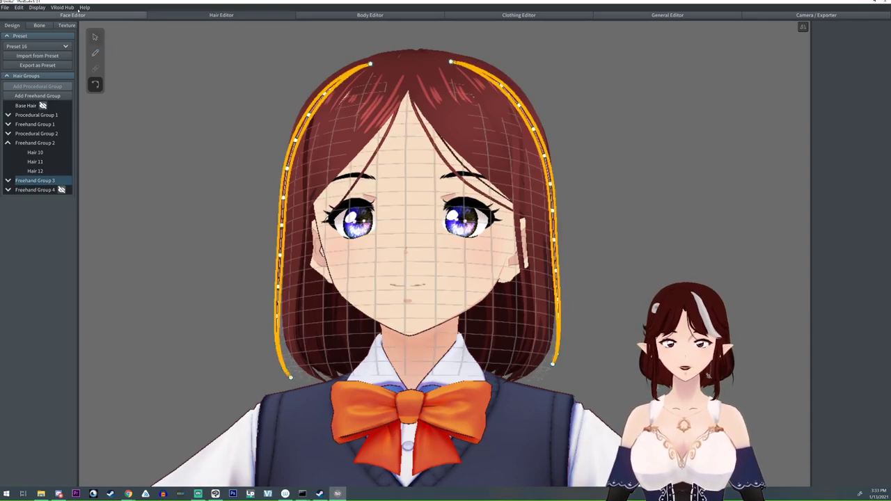
{"action": "left_click", "coordinate": [95, 38]}
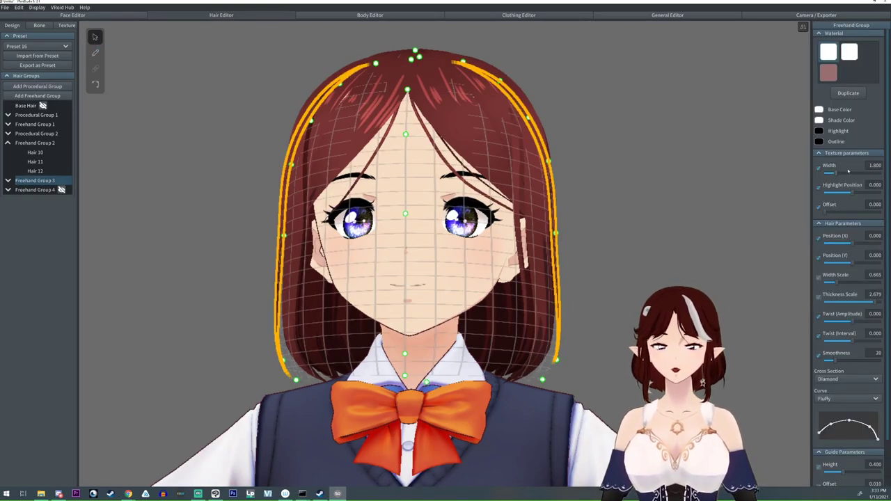
{"action": "left_click", "coordinate": [649, 225]}
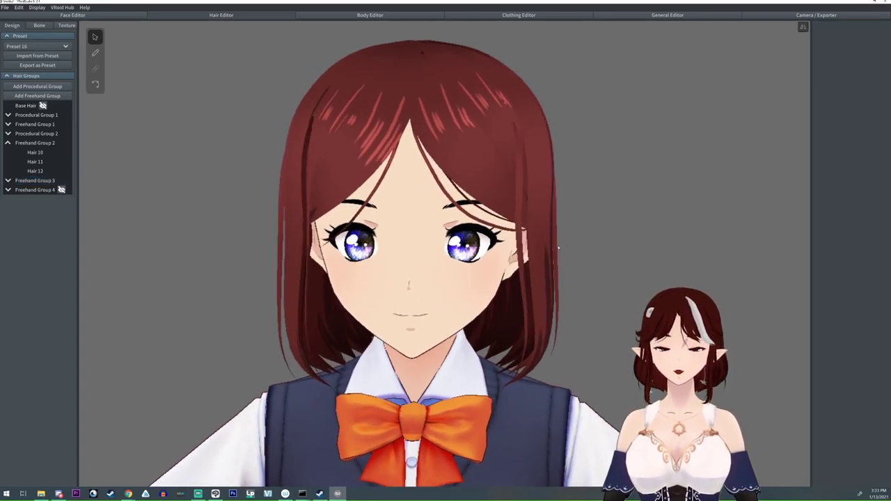
Step: Increase the texture offset of the Freehand Group 3 strand on the character's right side
{"action": "left_click", "coordinate": [557, 247]}
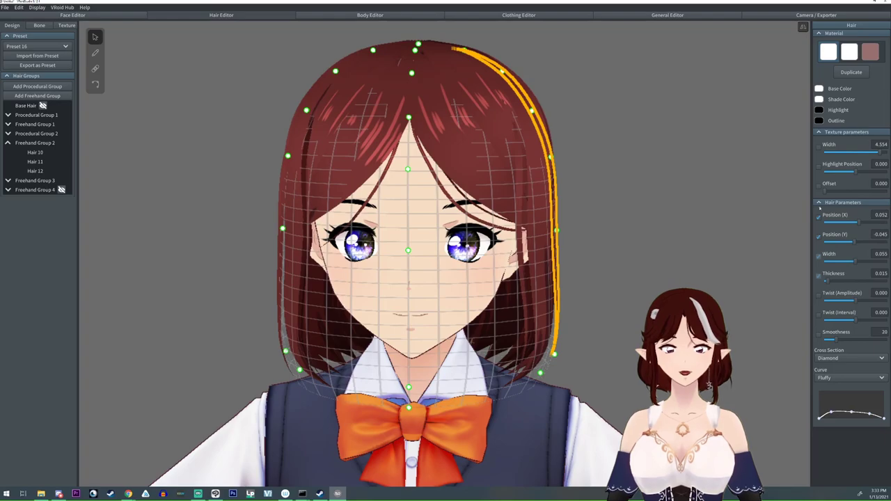
{"action": "left_click", "coordinate": [281, 253]}
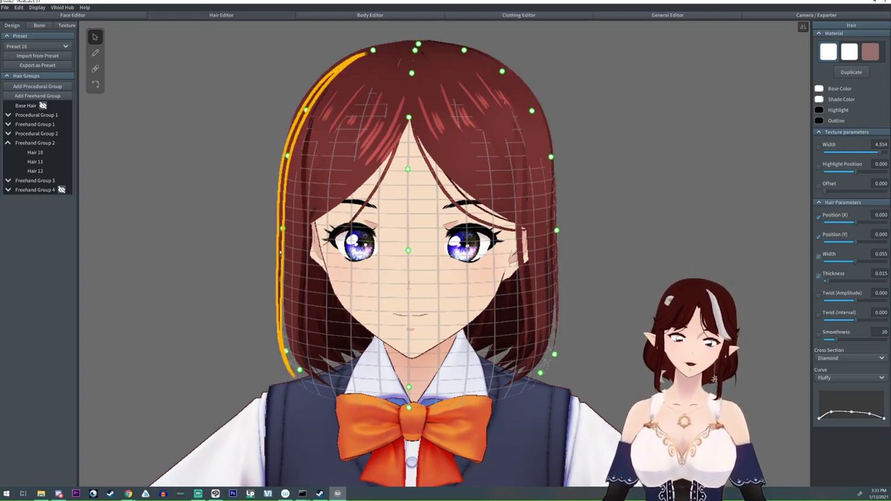
{"action": "left_click", "coordinate": [836, 191]}
{"action": "left_click_drag", "start_coordinate": [842, 192], "coordinate": [877, 201]}
{"action": "left_click", "coordinate": [775, 215]}
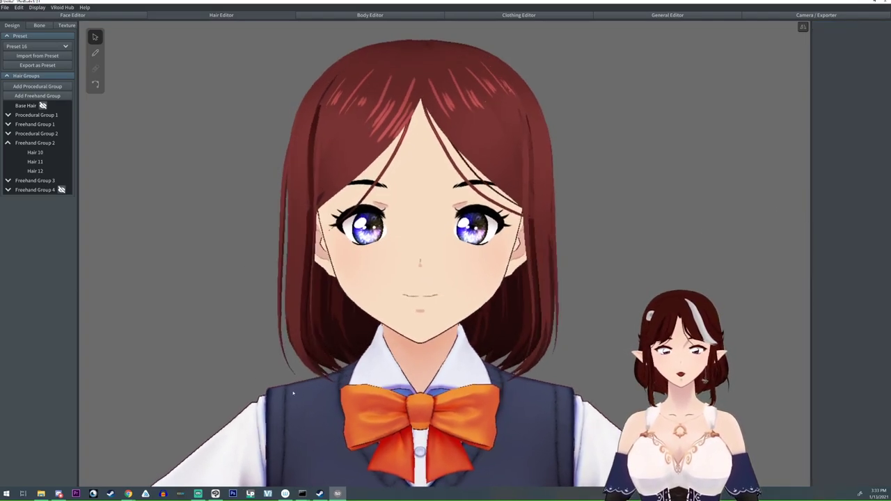
Step: Unhide Freehand Group 4 and set its texture width to 4.686 and offset to 0.463
{"action": "left_click", "coordinate": [62, 189]}
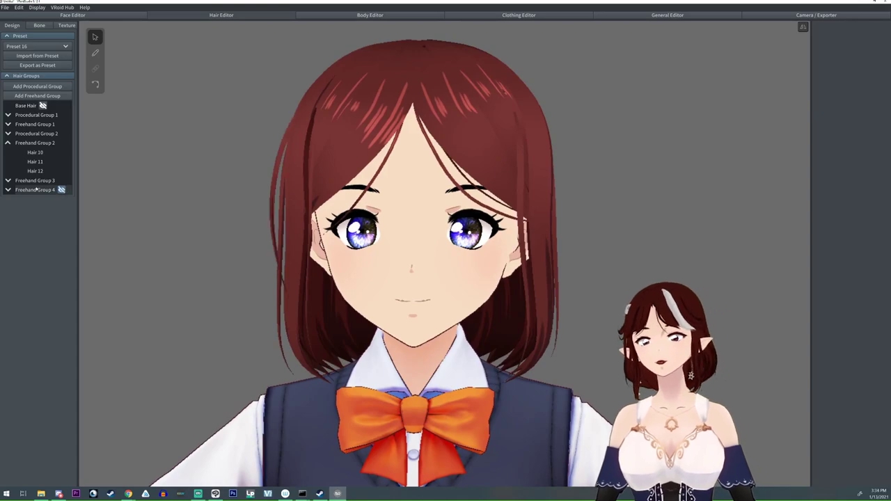
{"action": "left_click", "coordinate": [36, 191]}
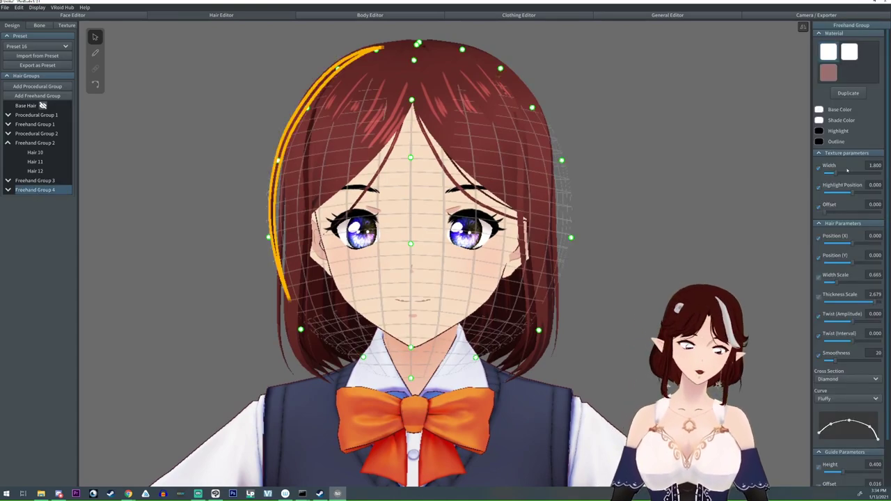
{"action": "left_click_drag", "start_coordinate": [845, 176], "coordinate": [877, 174]}
{"action": "left_click", "coordinate": [844, 212]}
{"action": "left_click_drag", "start_coordinate": [848, 213], "coordinate": [851, 213]}
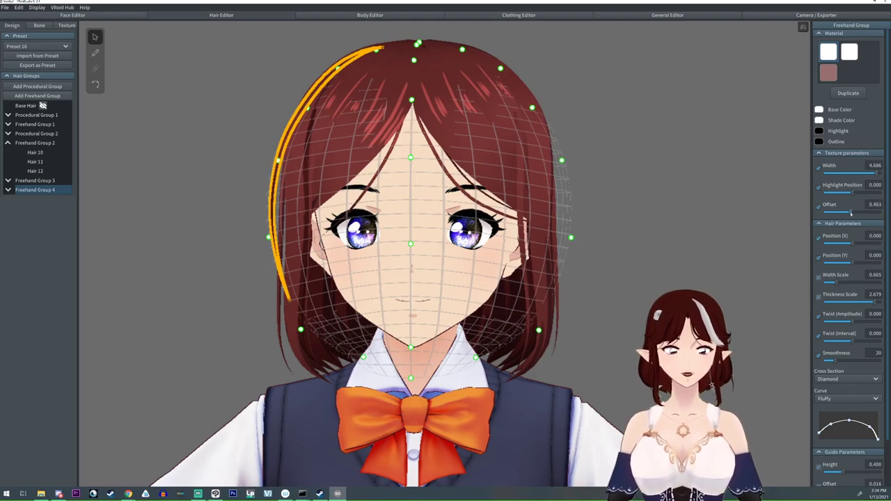
{"action": "left_click", "coordinate": [690, 211]}
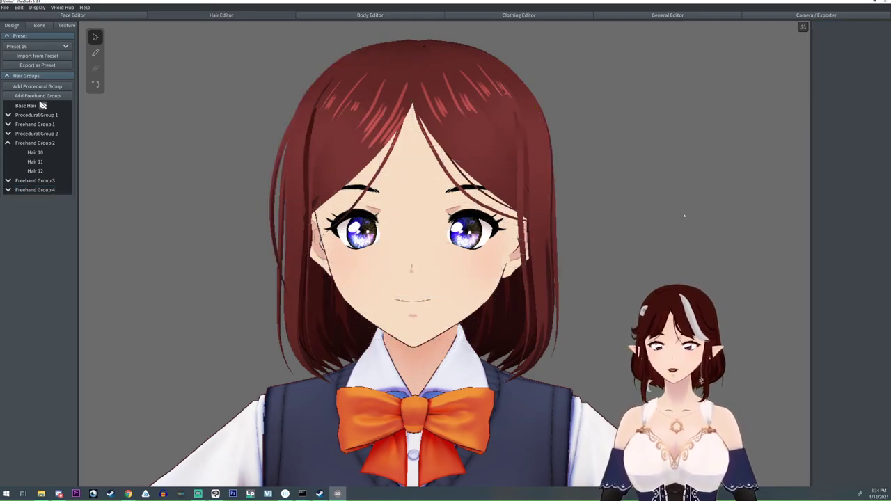
Step: Try the reddish-brown material on the thin outer strand at the character's left side
{"action": "left_click", "coordinate": [555, 236]}
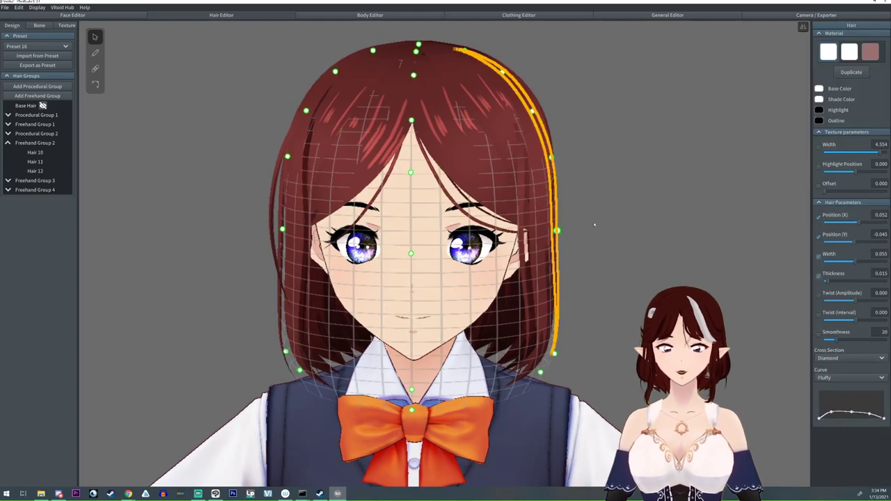
{"action": "left_click", "coordinate": [871, 54]}
{"action": "right_click_drag", "start_coordinate": [737, 139], "coordinate": [646, 156]}
{"action": "left_click", "coordinate": [711, 140]}
{"action": "mouse_move", "coordinate": [646, 156]}
{"action": "left_mouse_down"}
{"action": "mouse_move", "coordinate": [634, 155]}
{"action": "mouse_move", "coordinate": [656, 153]}
{"action": "left_mouse_up"}
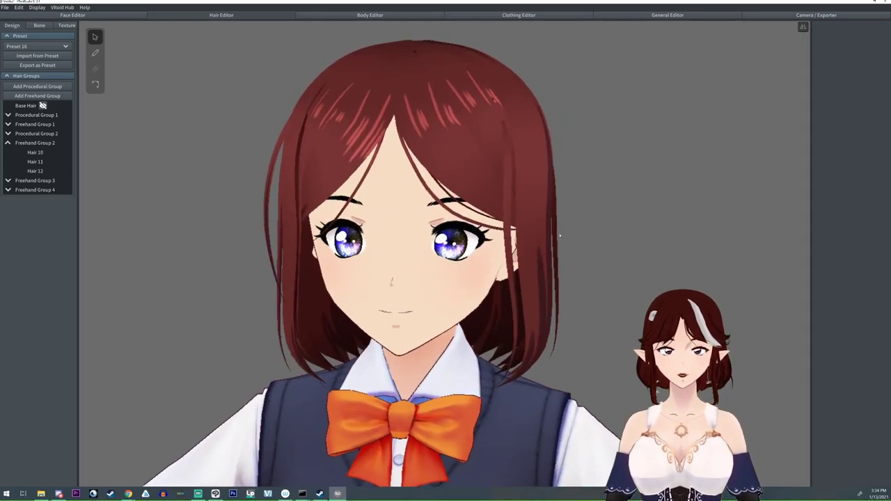
Step: Assign the first white material to the thin outer strand on the character's left and set its texture offset to 0.623
{"action": "left_click", "coordinate": [557, 240]}
{"action": "left_click", "coordinate": [831, 55]}
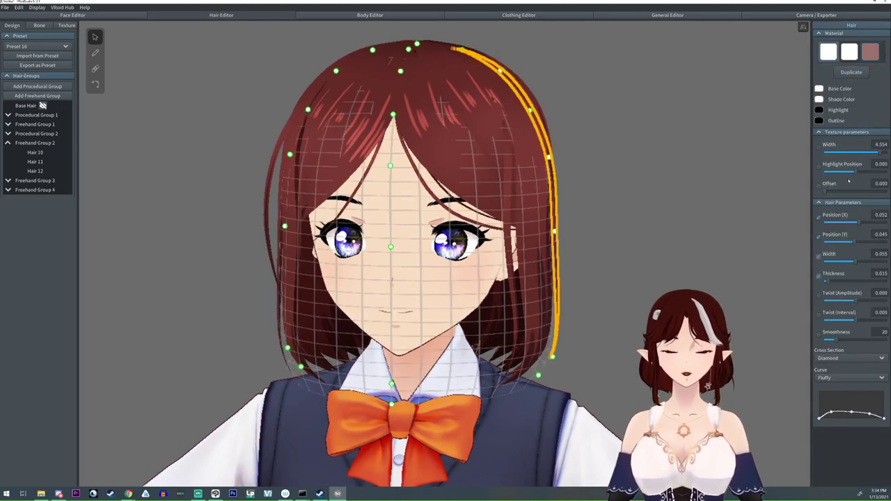
{"action": "left_click_drag", "start_coordinate": [853, 192], "coordinate": [864, 192]}
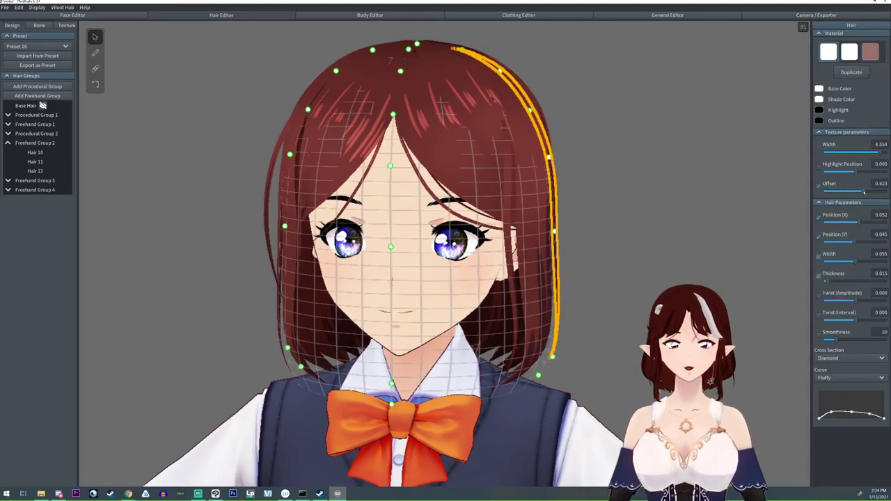
{"action": "left_click", "coordinate": [643, 207]}
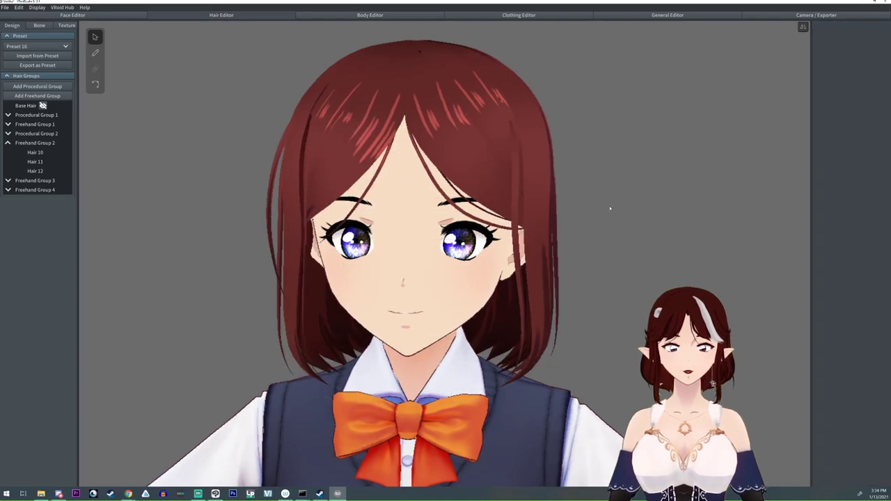
Step: Adjust the side guide points of the outer strand on the character's right, moving the lower one slightly outward and down
{"action": "scroll", "coordinate": [612, 205], "scroll_direction": "down", "scroll_amount": 1}
{"action": "right_click_drag", "start_coordinate": [404, 165], "coordinate": [308, 186]}
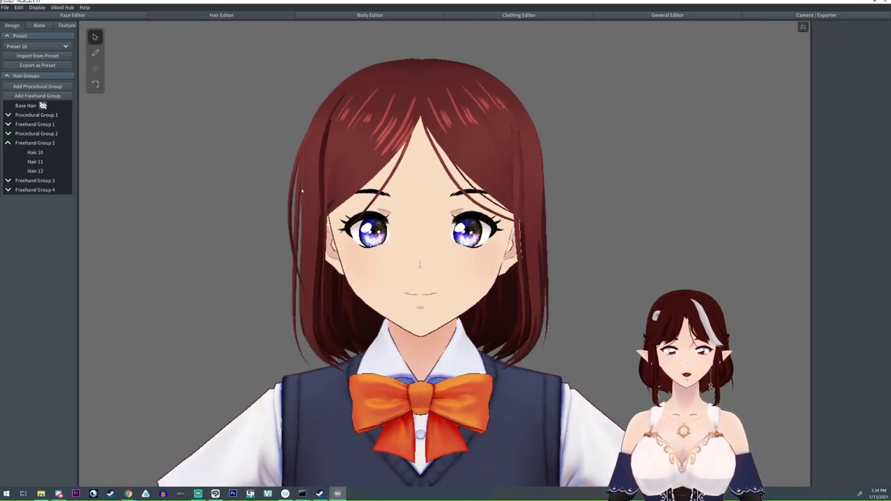
{"action": "left_click", "coordinate": [286, 206]}
{"action": "left_click_drag", "start_coordinate": [284, 238], "coordinate": [286, 240]}
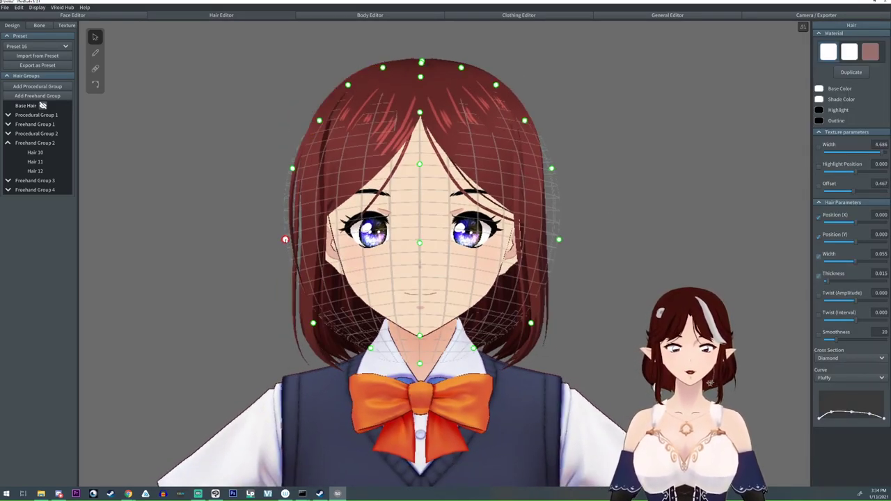
{"action": "left_click_drag", "start_coordinate": [313, 324], "coordinate": [303, 330]}
{"action": "left_click", "coordinate": [618, 211]}
{"action": "scroll", "coordinate": [619, 212], "scroll_direction": "down", "scroll_amount": 5}
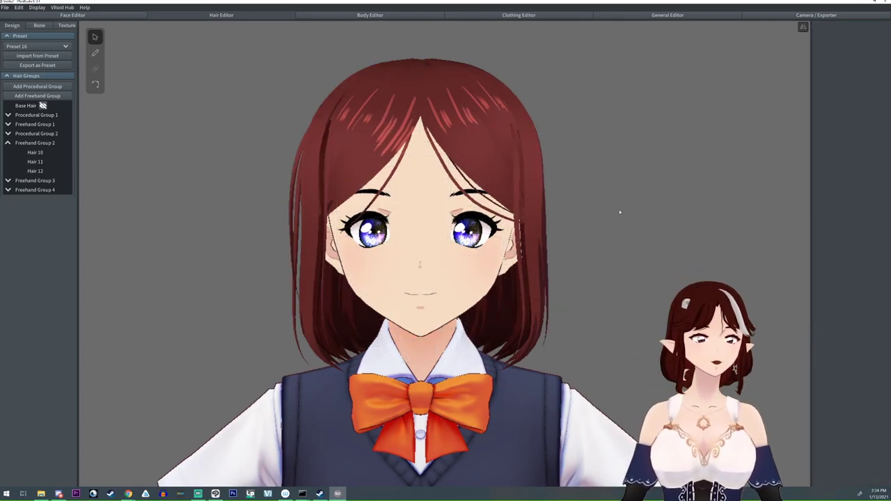
{"action": "scroll", "coordinate": [618, 213], "scroll_direction": "up", "scroll_amount": 5}
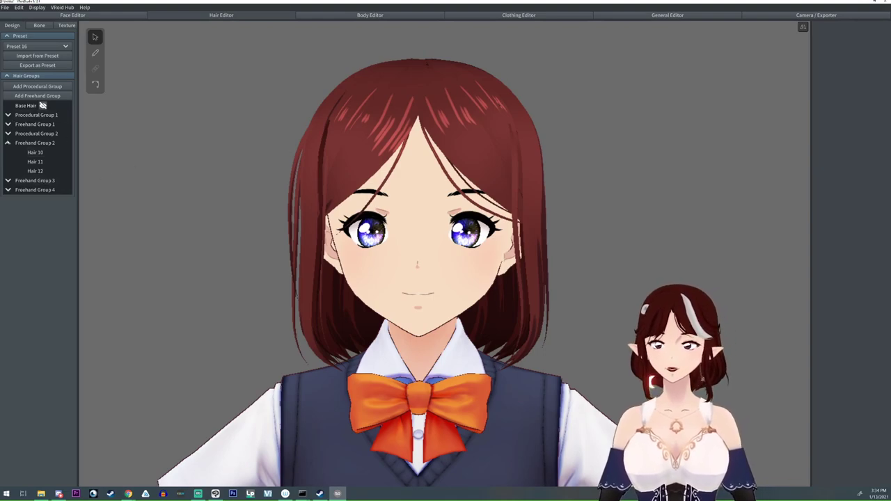
Step: Collapse Freehand Group 2 and clone Procedural Group 1
{"action": "left_click", "coordinate": [8, 143]}
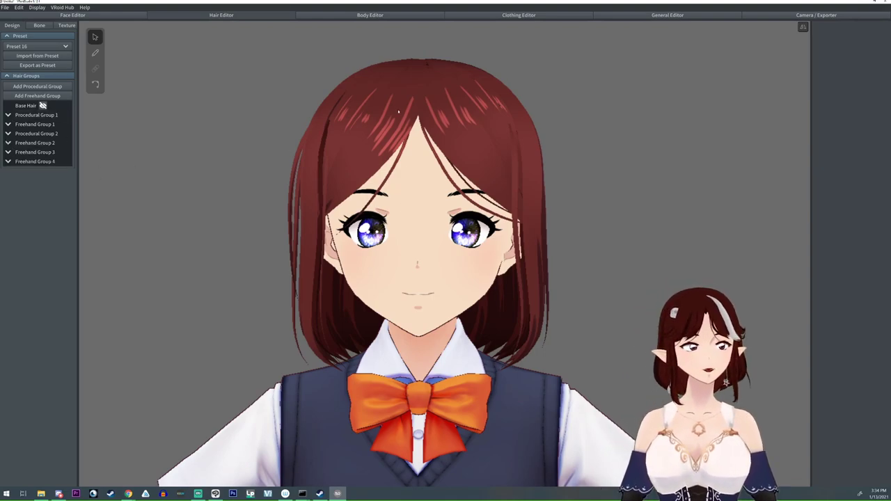
{"action": "left_click", "coordinate": [309, 287]}
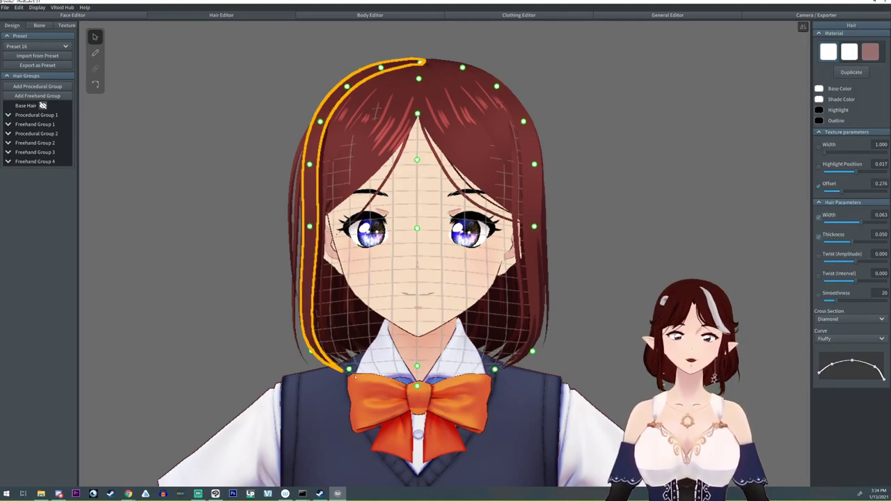
{"action": "right_click", "coordinate": [30, 115]}
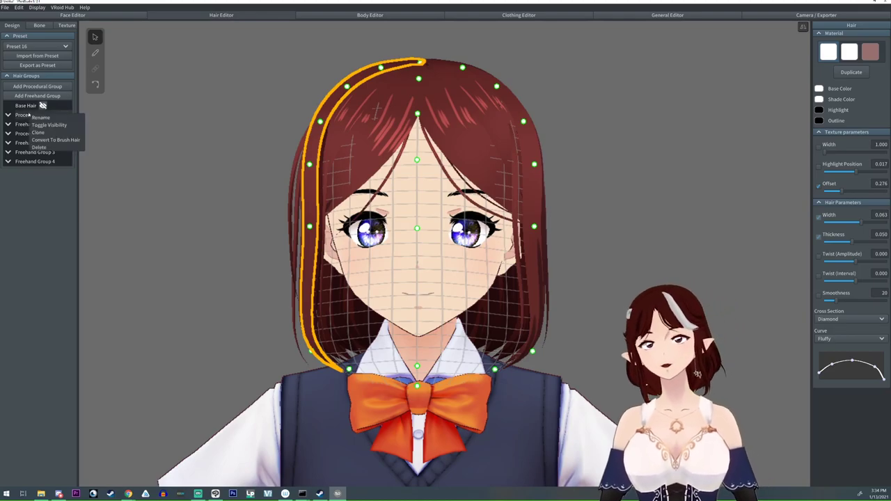
{"action": "left_click", "coordinate": [38, 132]}
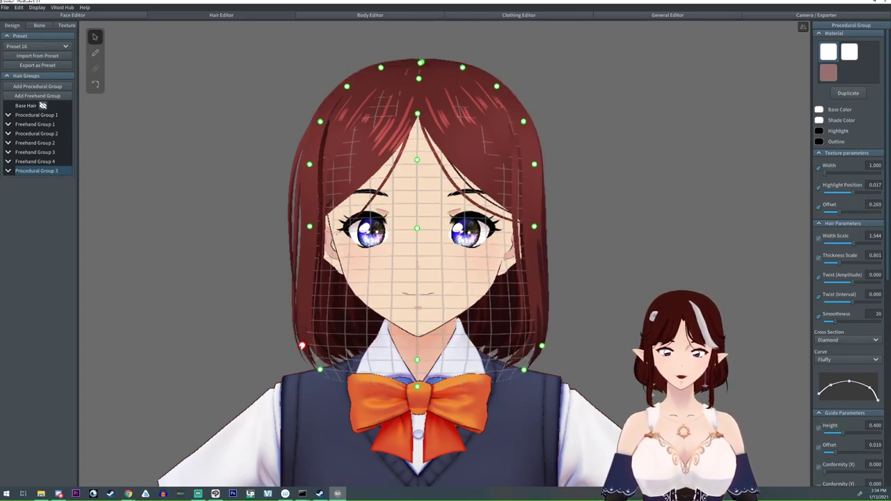
Step: Pull the bottom guide points of the cloned procedural group outward at the back and the side
{"action": "right_click_drag", "start_coordinate": [569, 300], "coordinate": [549, 305]}
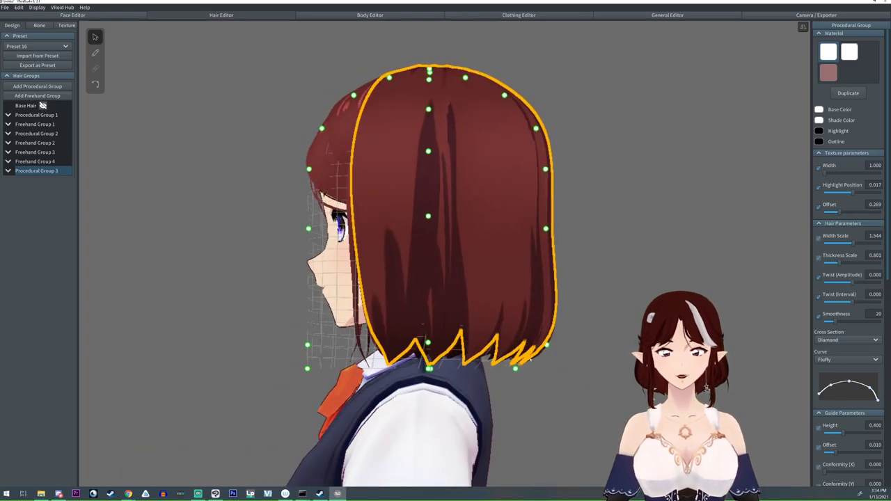
{"action": "left_click_drag", "start_coordinate": [517, 370], "coordinate": [533, 373]}
{"action": "right_click_drag", "start_coordinate": [555, 343], "coordinate": [536, 360]}
{"action": "left_click_drag", "start_coordinate": [523, 371], "coordinate": [529, 367]}
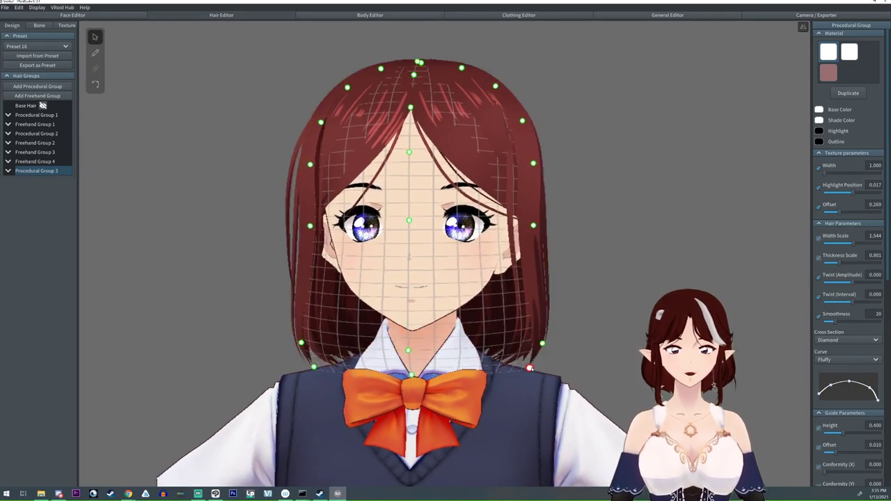
Step: Set the cloned group's number of hairs to 17 and move its upper back guide point slightly outward
{"action": "scroll", "coordinate": [851, 415], "scroll_direction": "down", "scroll_amount": 3}
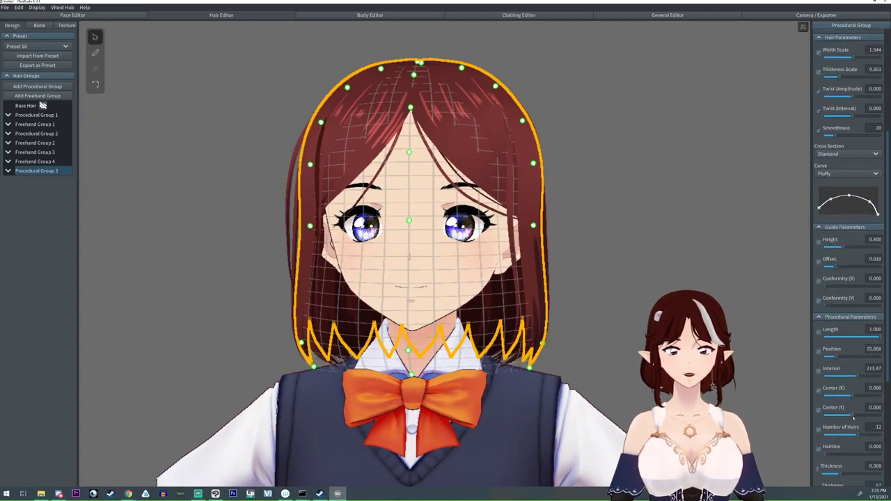
{"action": "left_click_drag", "start_coordinate": [853, 411], "coordinate": [872, 413]}
{"action": "right_click_drag", "start_coordinate": [703, 403], "coordinate": [482, 396]}
{"action": "right_click_drag", "start_coordinate": [673, 197], "coordinate": [547, 96]}
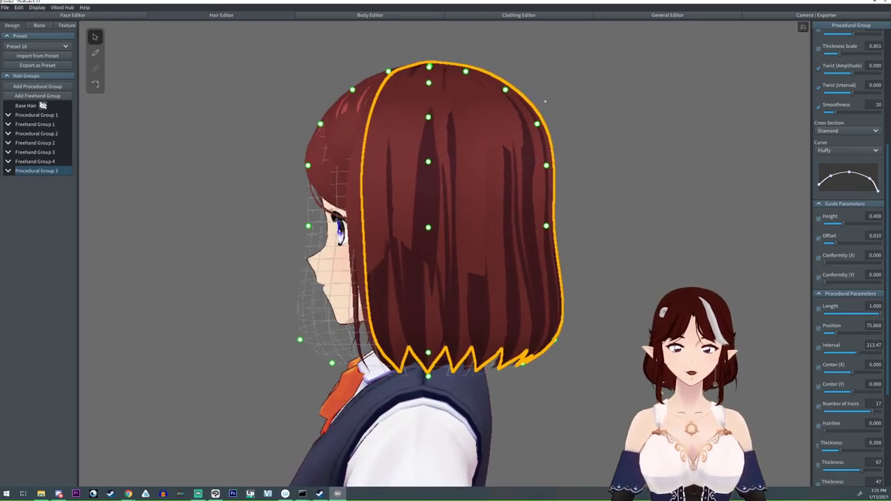
{"action": "left_click_drag", "start_coordinate": [537, 124], "coordinate": [541, 123]}
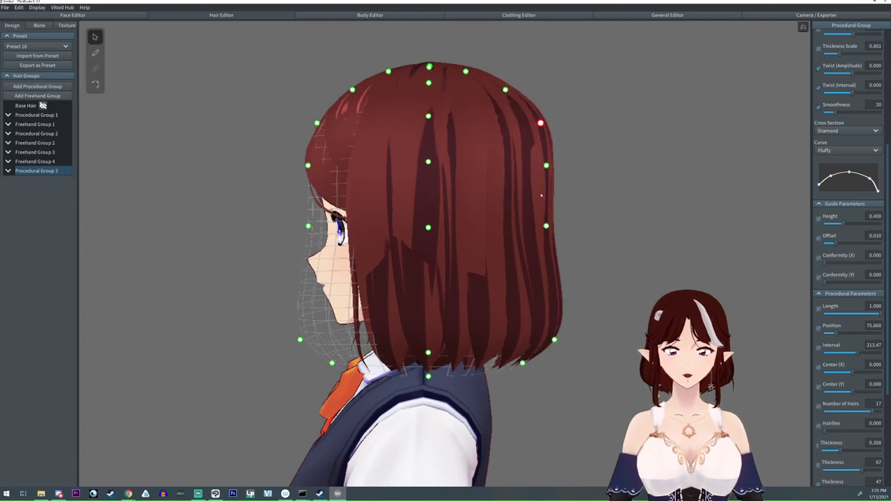
Step: Increase the texture offset of the cloned procedural group slightly
{"action": "right_click_drag", "start_coordinate": [608, 187], "coordinate": [595, 188]}
{"action": "scroll", "coordinate": [849, 102], "scroll_direction": "up", "scroll_amount": 2}
{"action": "scroll", "coordinate": [849, 103], "scroll_direction": "up", "scroll_amount": 2}
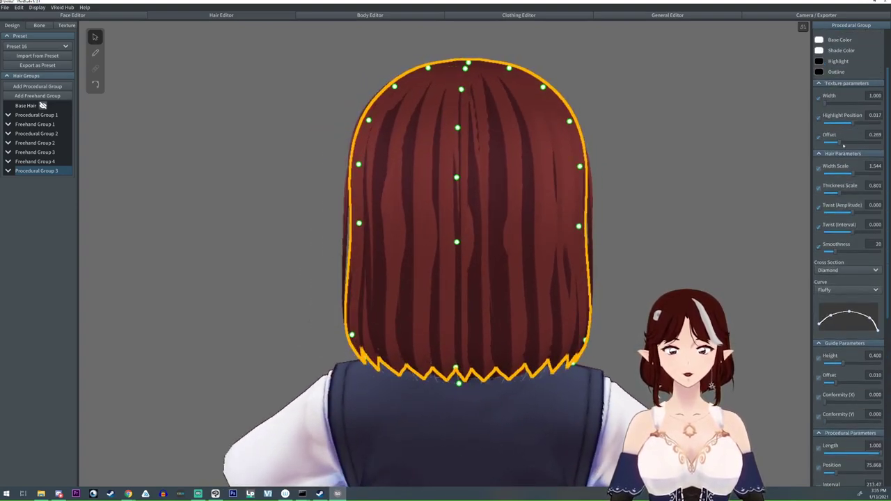
{"action": "left_click_drag", "start_coordinate": [844, 143], "coordinate": [847, 142]}
Step: Nudge an upper guide point of the cloned group outward and raise its guide offset slightly
{"action": "right_click_drag", "start_coordinate": [504, 252], "coordinate": [548, 185]}
{"action": "left_click_drag", "start_coordinate": [547, 167], "coordinate": [551, 167]}
{"action": "left_click_drag", "start_coordinate": [836, 384], "coordinate": [844, 383]}
{"action": "right_click_drag", "start_coordinate": [589, 383], "coordinate": [632, 383]}
Step: Hide Procedural Group 3 and clear the selection
{"action": "left_click", "coordinate": [65, 171]}
{"action": "right_click_drag", "start_coordinate": [187, 179], "coordinate": [248, 185]}
{"action": "left_click", "coordinate": [234, 186]}
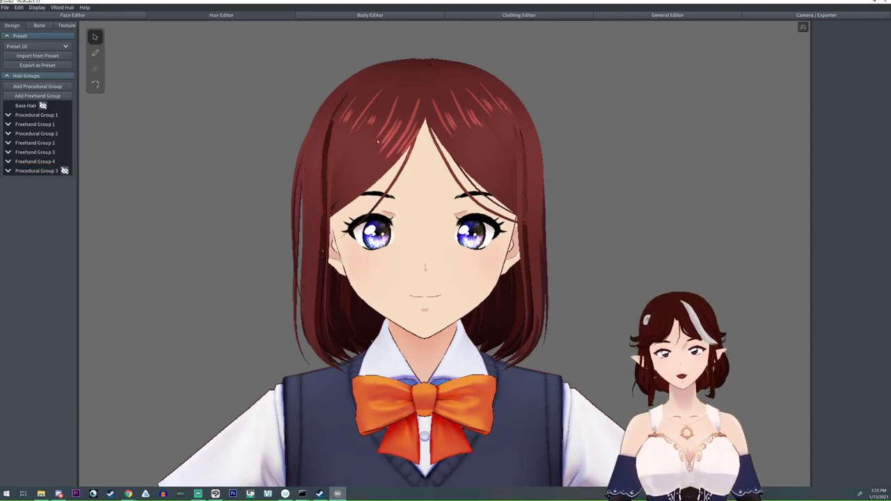
Step: Set the texture offset of the wide bang sweeping to the character's left to 0.493
{"action": "right_click_drag", "start_coordinate": [419, 190], "coordinate": [410, 183]}
{"action": "right_click_drag", "start_coordinate": [413, 184], "coordinate": [427, 192]}
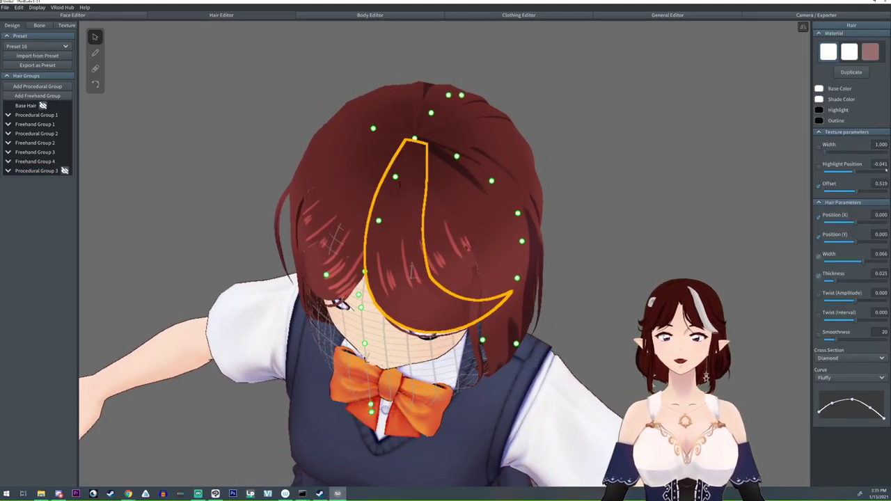
{"action": "left_click_drag", "start_coordinate": [856, 191], "coordinate": [855, 192]}
{"action": "right_click_drag", "start_coordinate": [413, 209], "coordinate": [427, 207]}
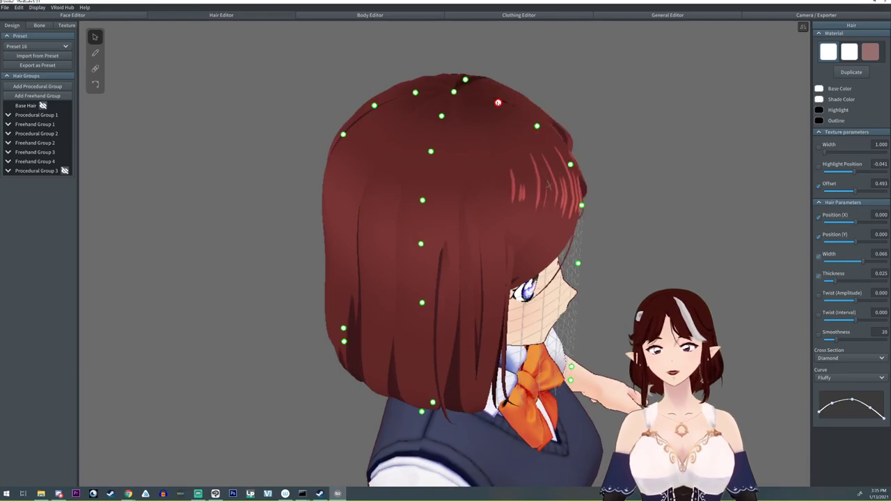
Step: Lower the guide point near the front of the crown slightly for the wide bang and deselect it
{"action": "left_click_drag", "start_coordinate": [498, 102], "coordinate": [497, 104]}
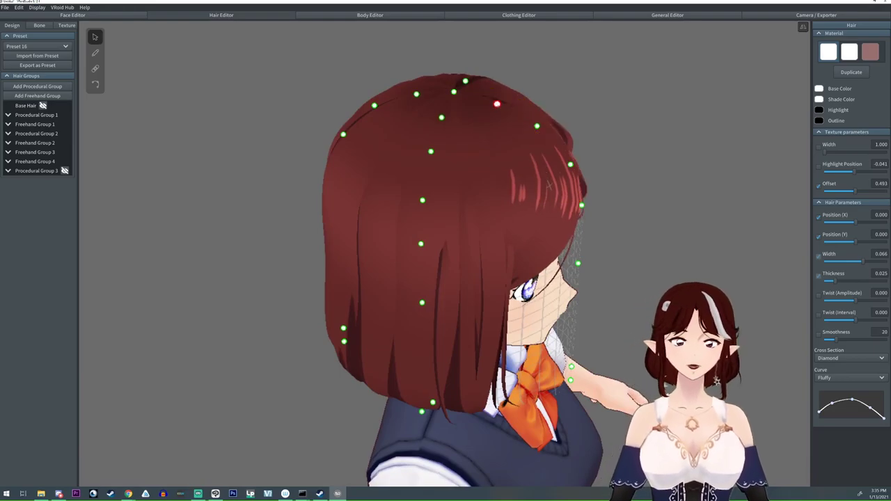
{"action": "right_click_drag", "start_coordinate": [520, 141], "coordinate": [459, 108]}
{"action": "left_click", "coordinate": [620, 153]}
{"action": "right_click_drag", "start_coordinate": [621, 154], "coordinate": [608, 179]}
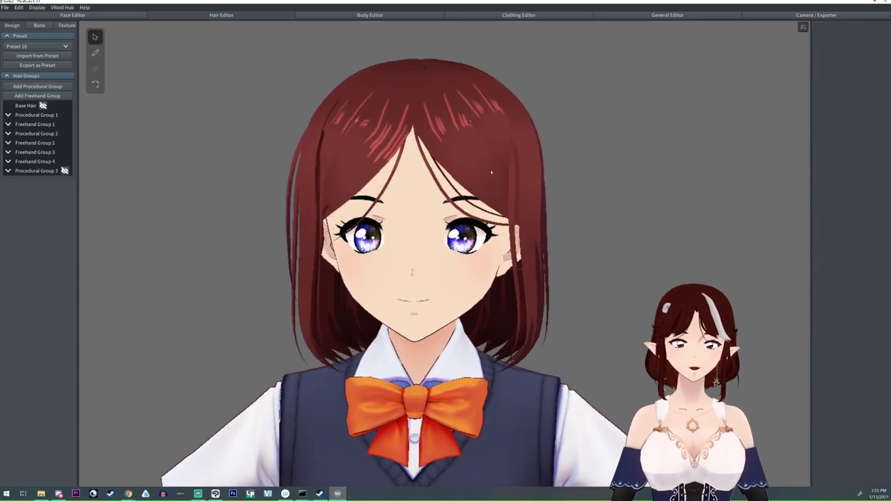
Step: Show the control points of the wide bang on the character's left, check their placement and clear the selection
{"action": "left_click", "coordinate": [491, 172]}
{"action": "left_click", "coordinate": [95, 85]}
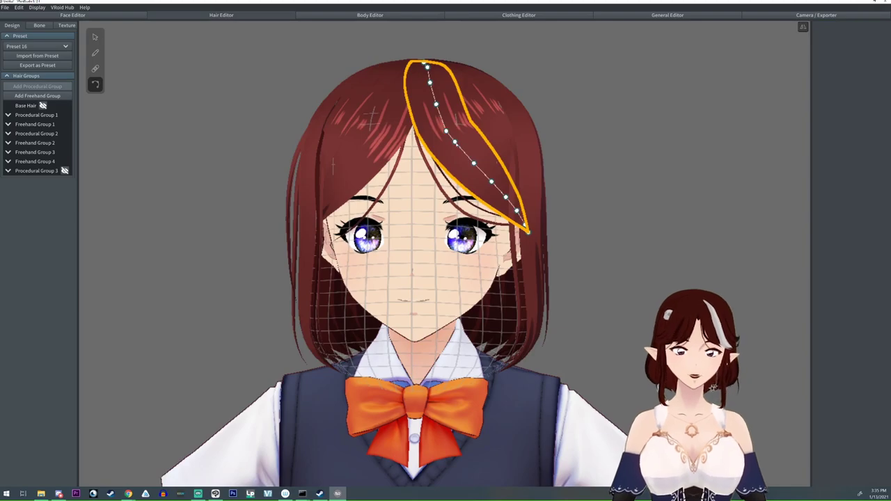
{"action": "left_click", "coordinate": [593, 238]}
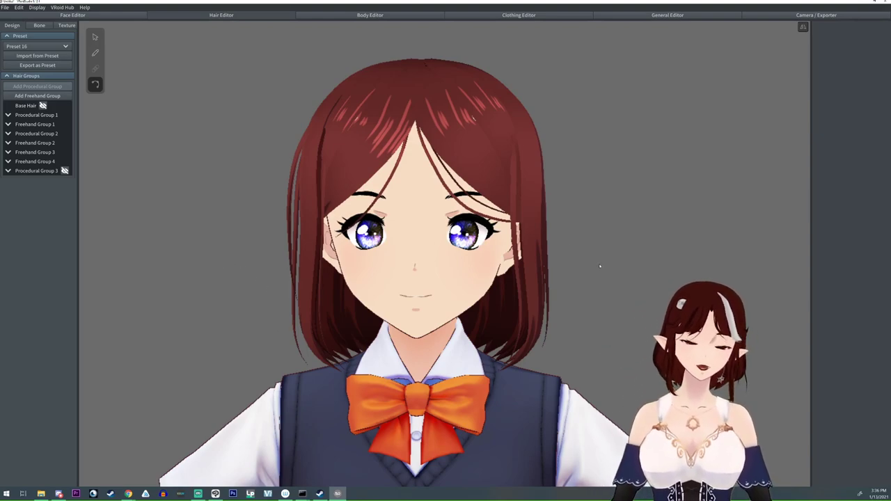
{"action": "right_click_drag", "start_coordinate": [599, 266], "coordinate": [576, 260]}
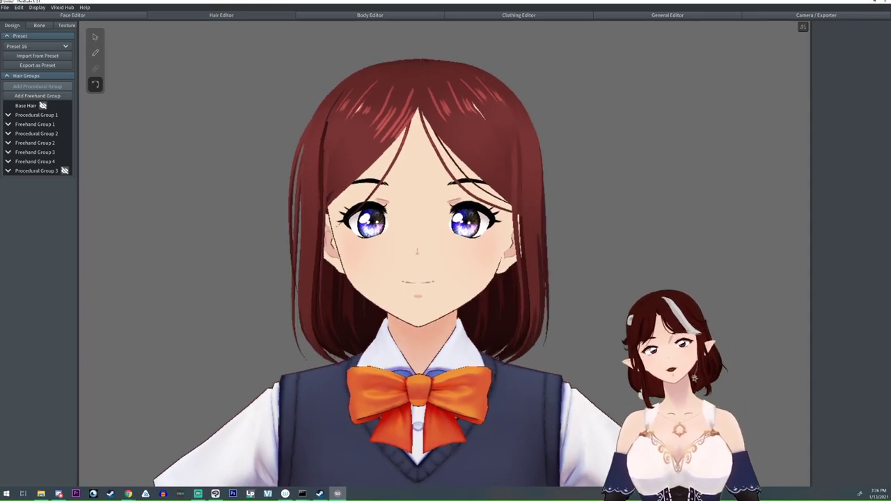